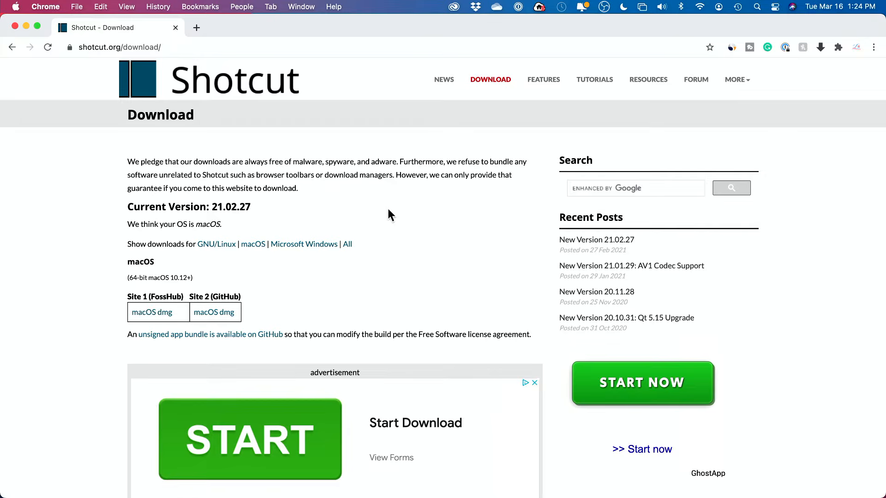
Step: Switch to Shotcut and bring up its new project screen
key(super+Tab)
click(233, 245)
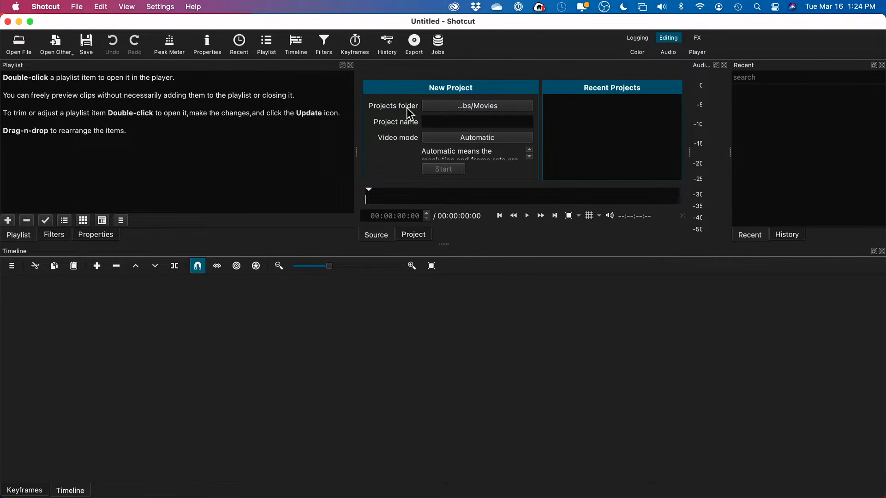
click(445, 105)
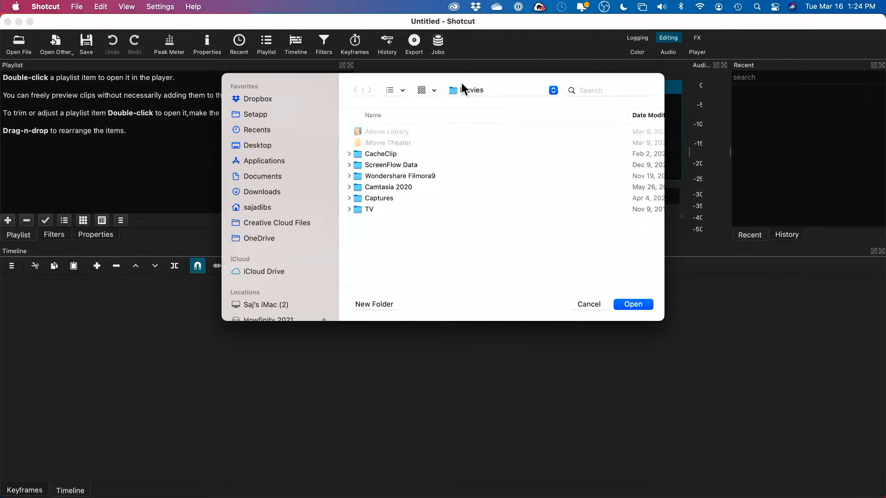
scroll(295, 208, down, 5)
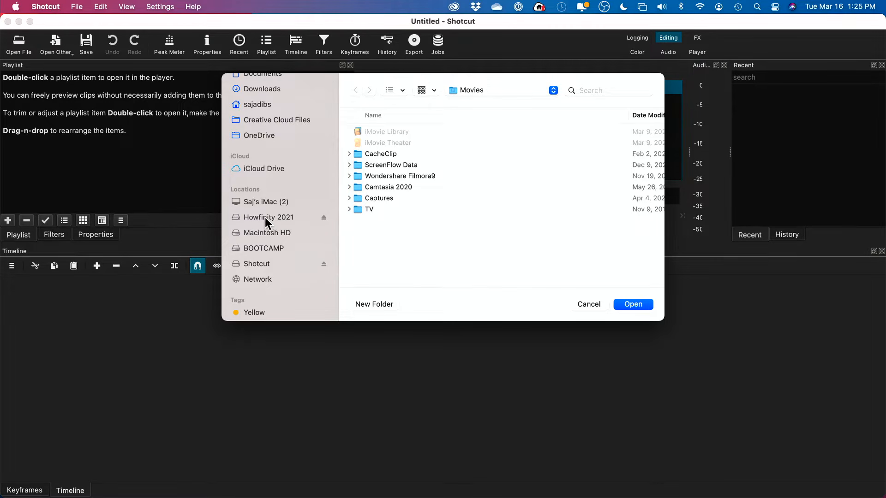
click(588, 304)
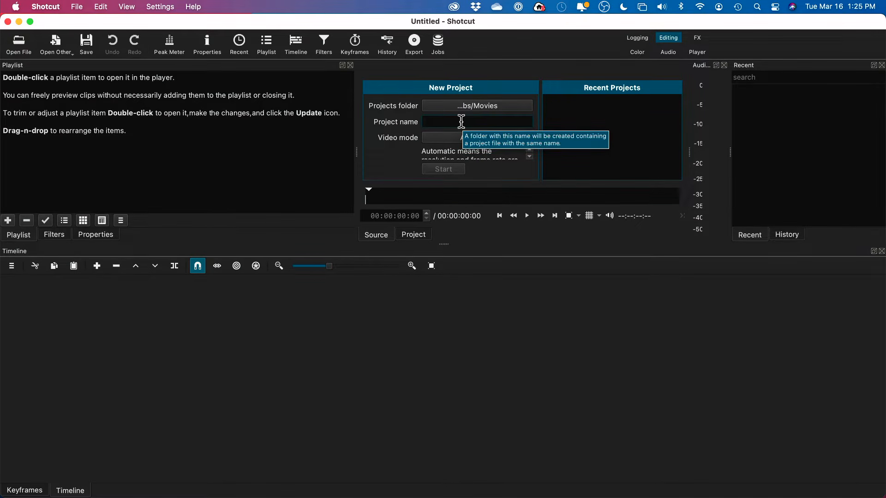
Step: Create a new project named "Shotcut tutorial" with the Automatic video mode
text(Shotcut tutorial)
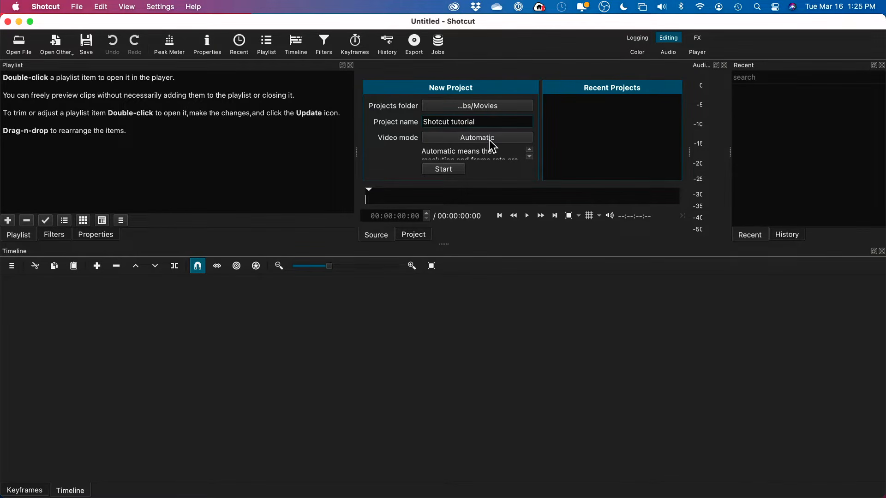
click(470, 139)
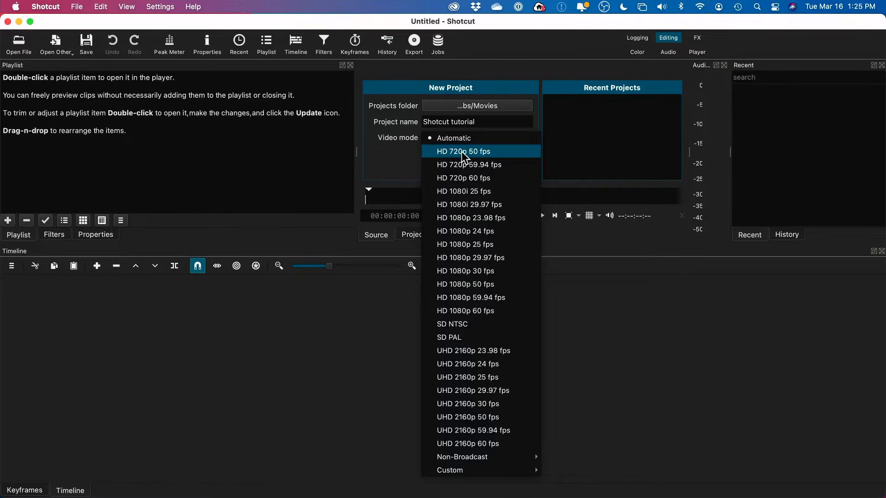
click(403, 155)
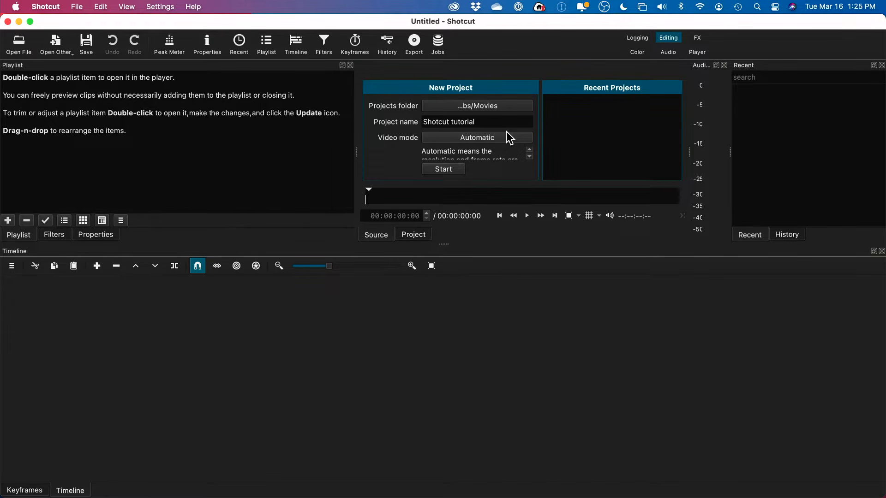
click(443, 170)
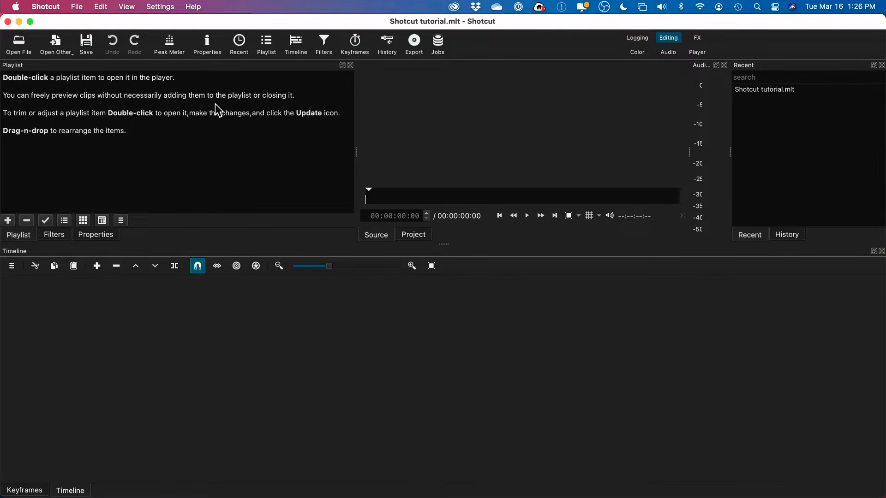
Step: Switch to Finder and preview Clip 5.mp4 from the Footage-Florida folder
key(super+Tab)
click(435, 181)
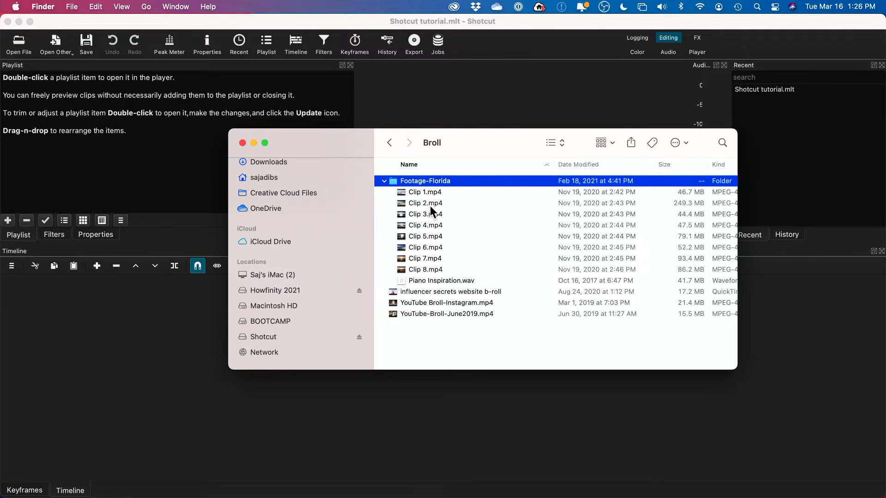
click(415, 235)
key(space)
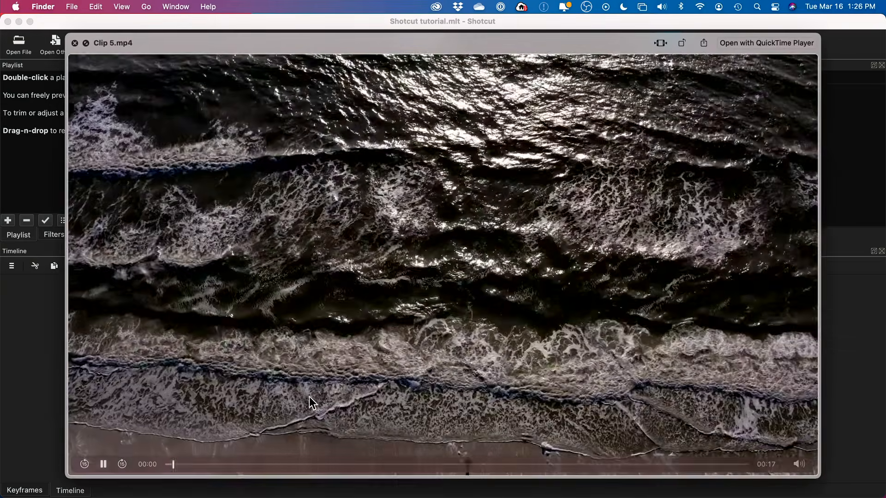
key(space)
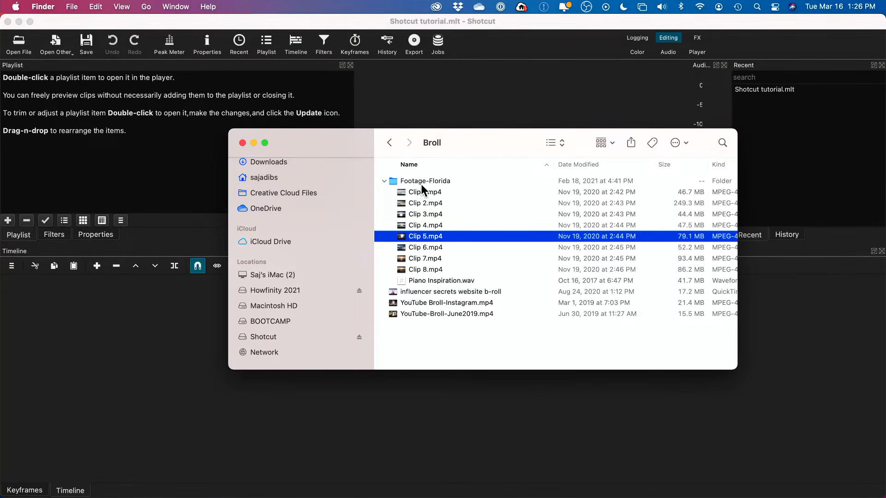
Step: Import the entire Footage-Florida folder from Finder into the Shotcut playlist
click(422, 192)
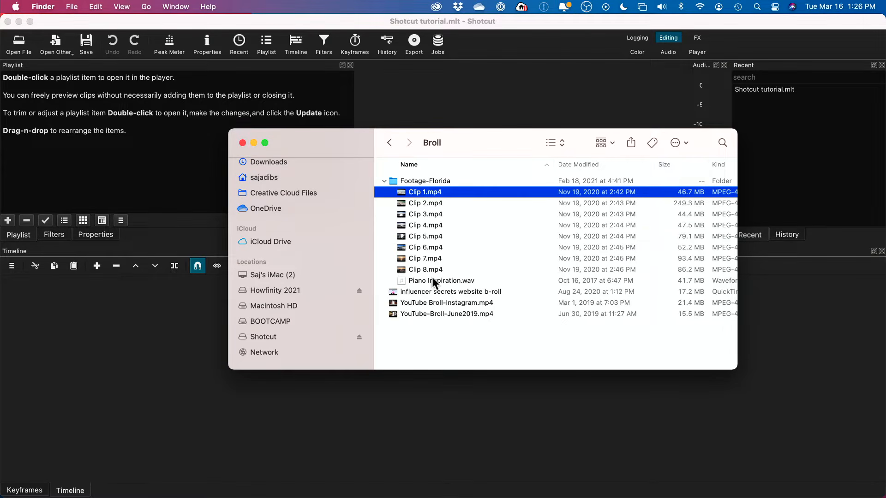
click(422, 181)
drag(429, 180, 139, 151)
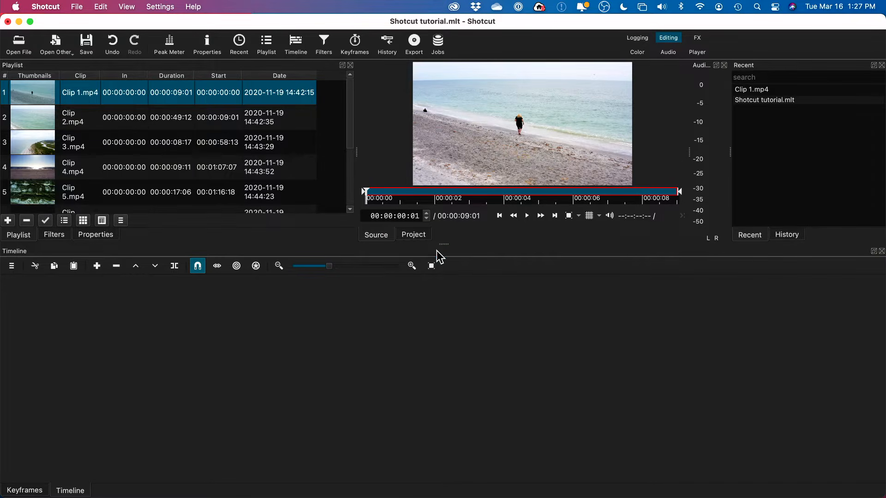
scroll(231, 154, down, 4)
scroll(194, 150, up, 4)
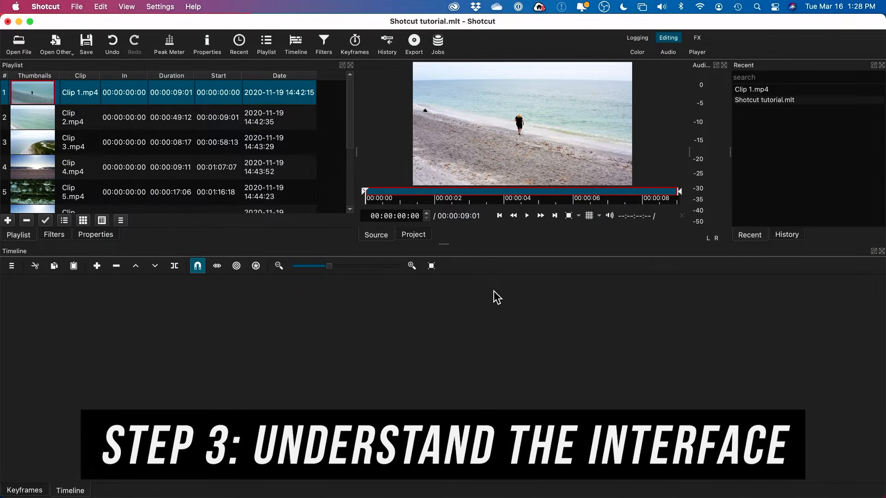
click(434, 7)
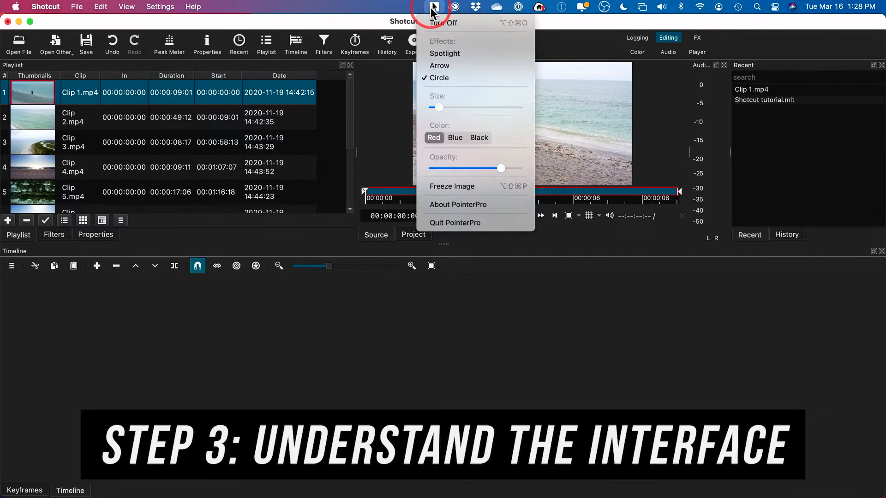
click(432, 7)
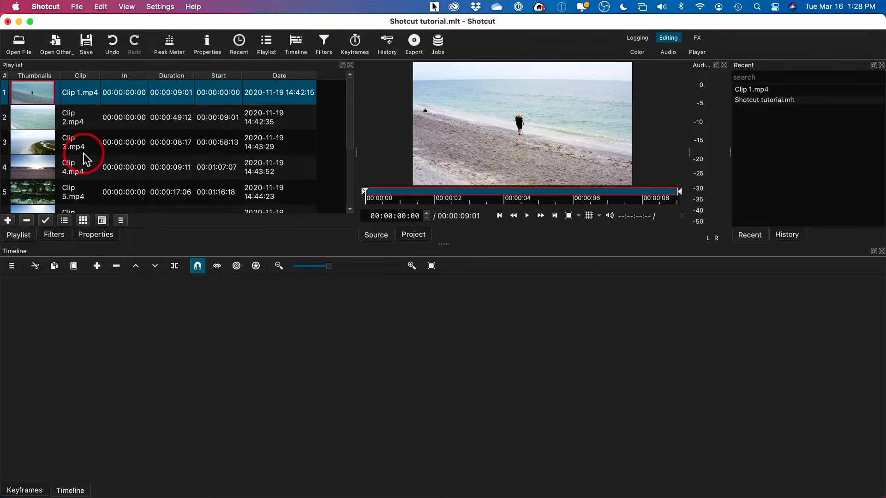
Step: Look through the imported playlist files and play part of Clip 1.mp4 in the player
scroll(86, 157, down, 5)
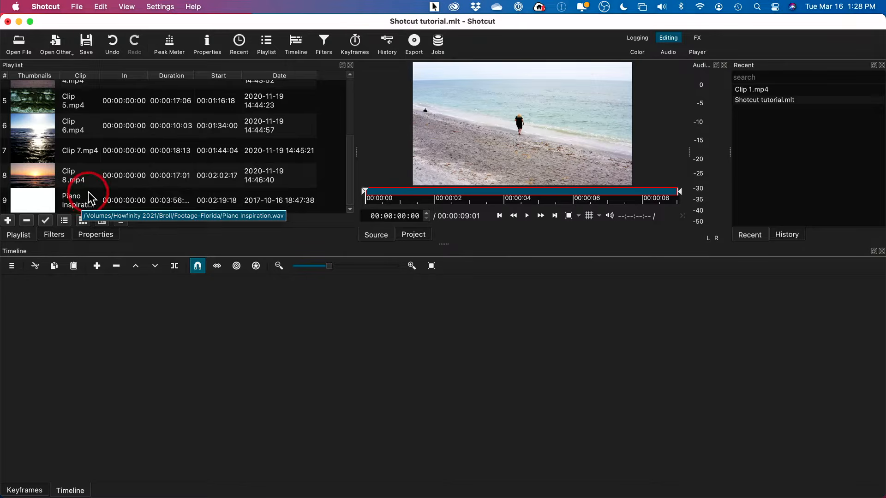
scroll(87, 192, up, 5)
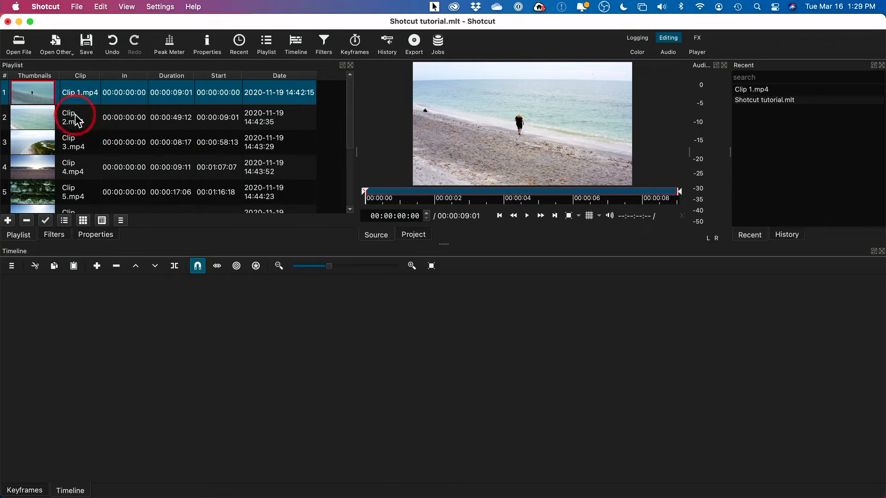
key(space)
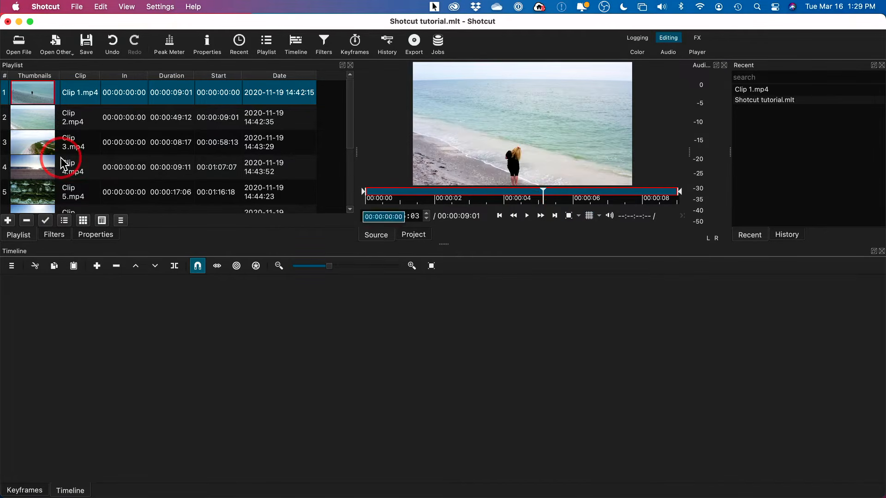
Step: Open Clip 8.mp4 from the playlist in the player and preview part of its playback
scroll(47, 178, down, 3)
scroll(47, 176, down, 1)
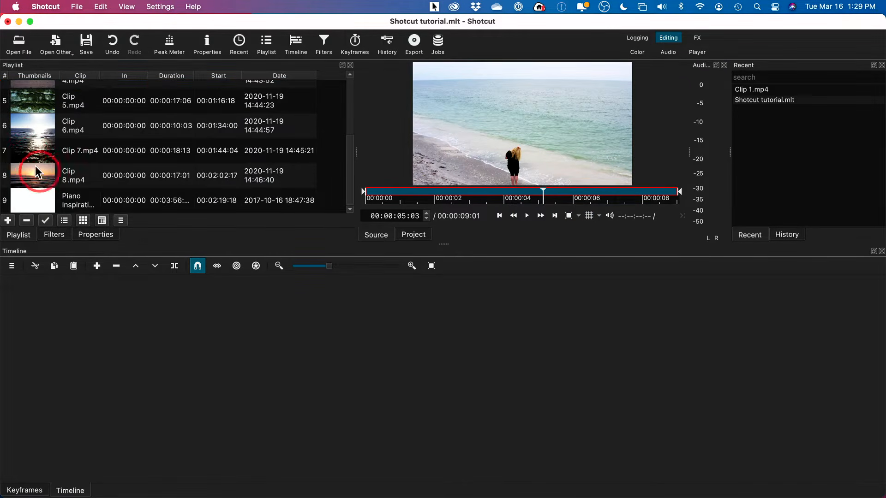
click(31, 171)
double_click(32, 171)
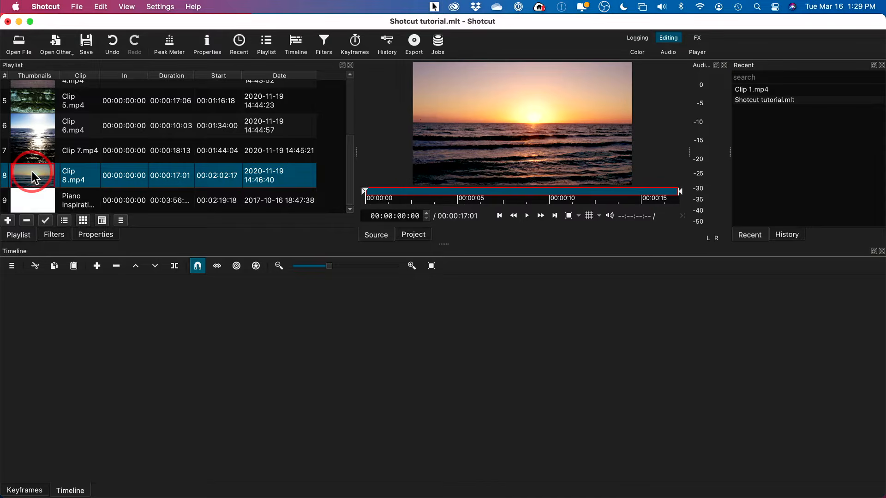
click(517, 237)
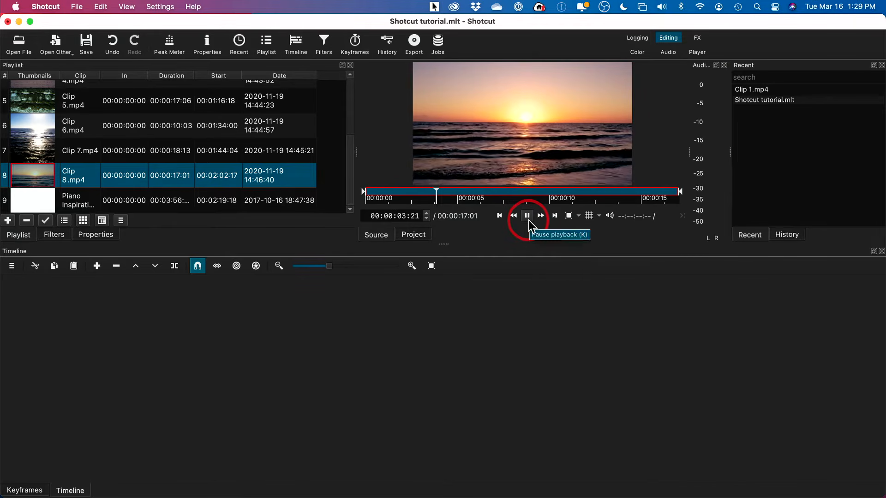
click(528, 220)
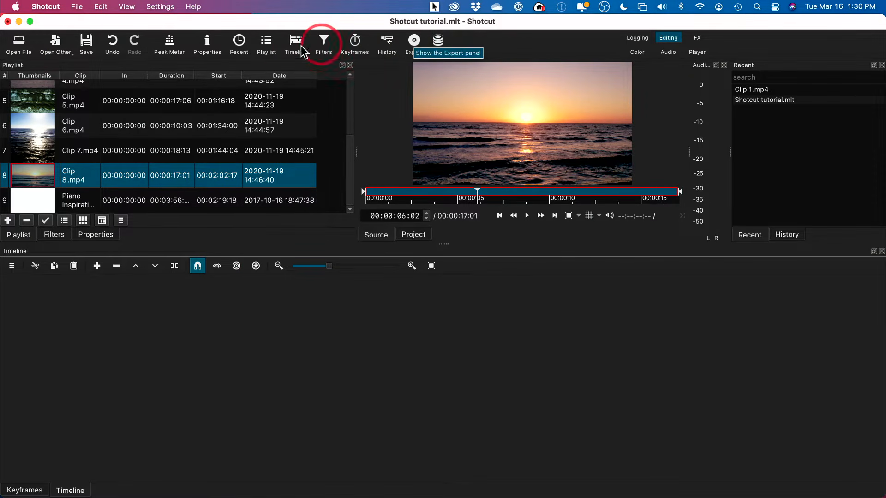
Step: Toggle the audio peak meter panel off and back on
click(172, 52)
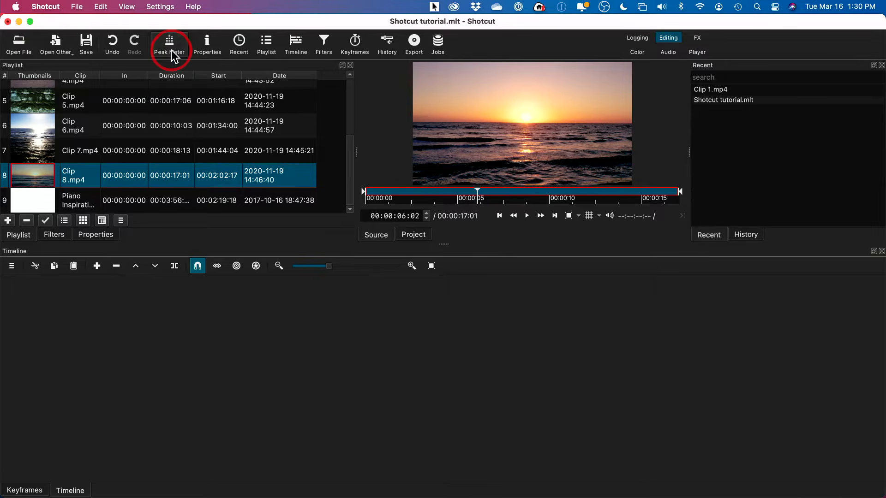
click(171, 50)
click(170, 46)
click(170, 46)
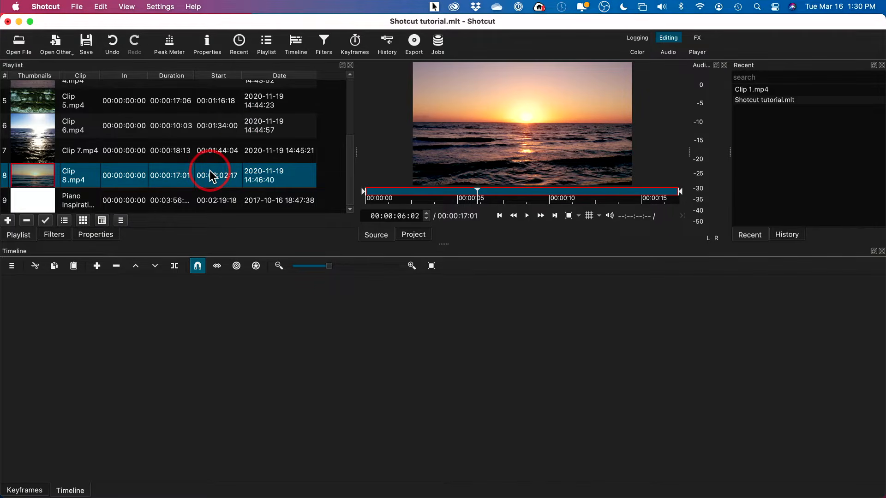
Step: Open Clip 1.mp4 from the playlist in the player and set its in point at 00:00:02:02
scroll(65, 148, up, 5)
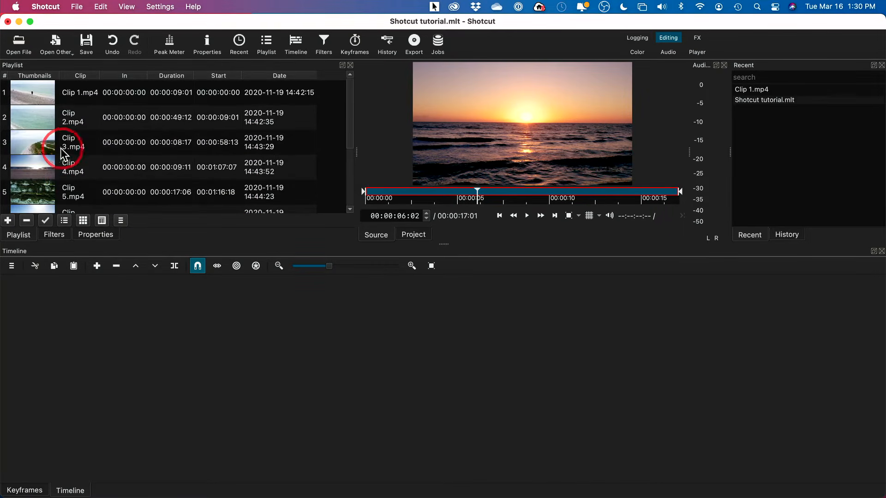
click(29, 95)
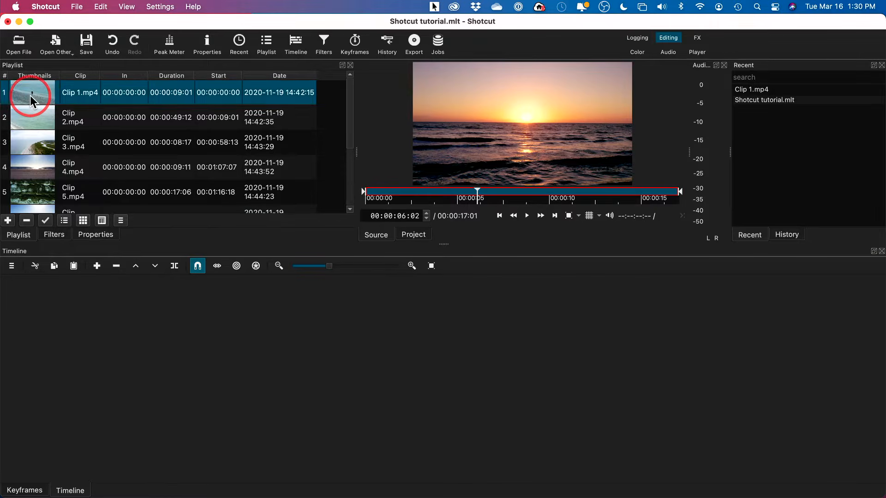
double_click(39, 91)
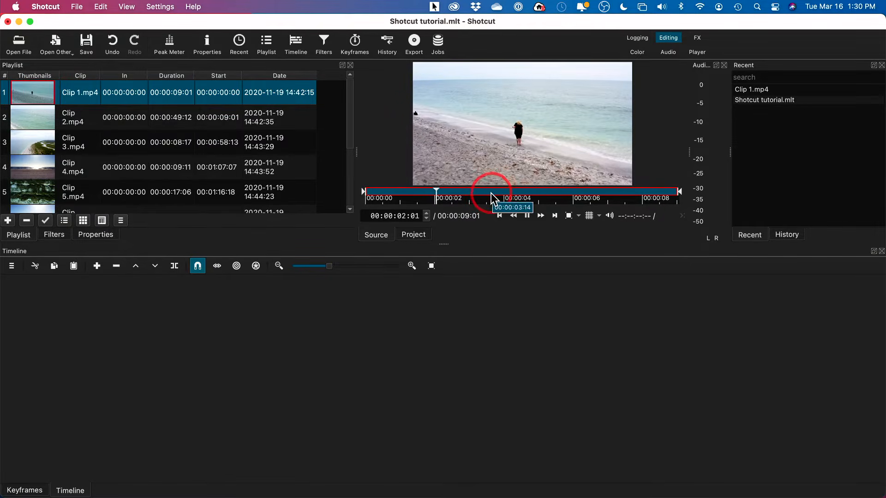
click(528, 216)
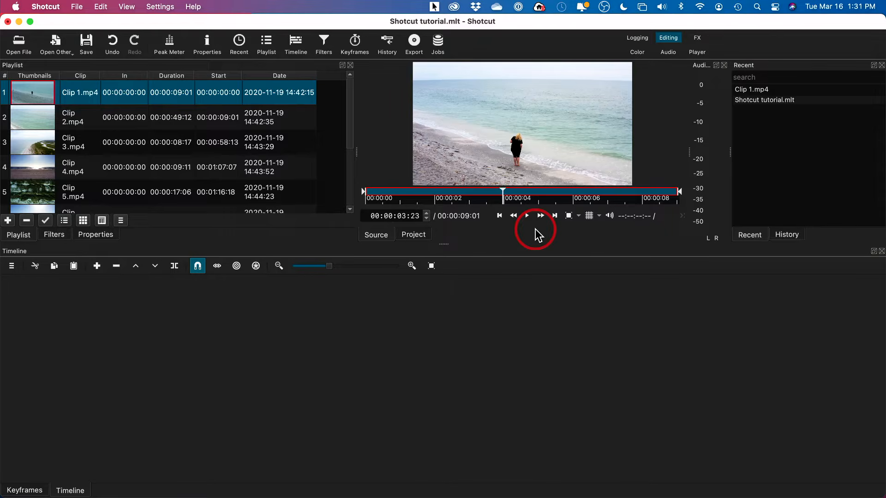
click(436, 193)
key(i)
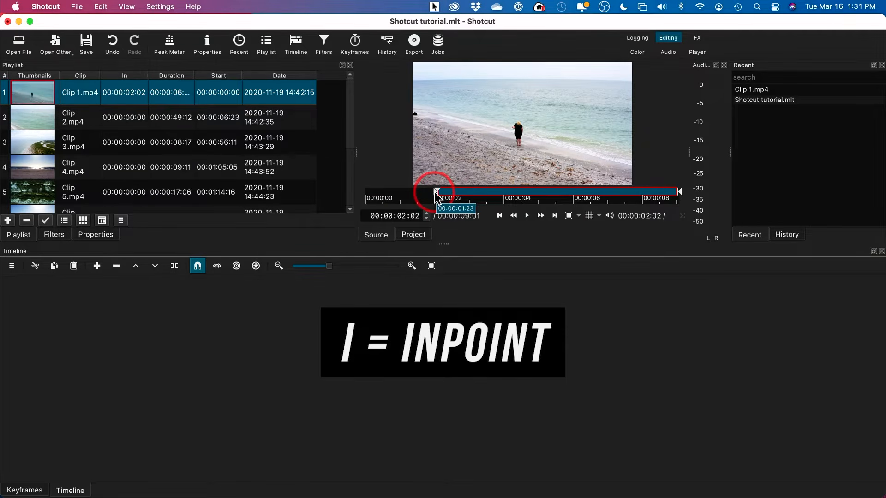
mouse_move(437, 187)
mouse_down()
mouse_move(537, 189)
mouse_move(438, 195)
mouse_up()
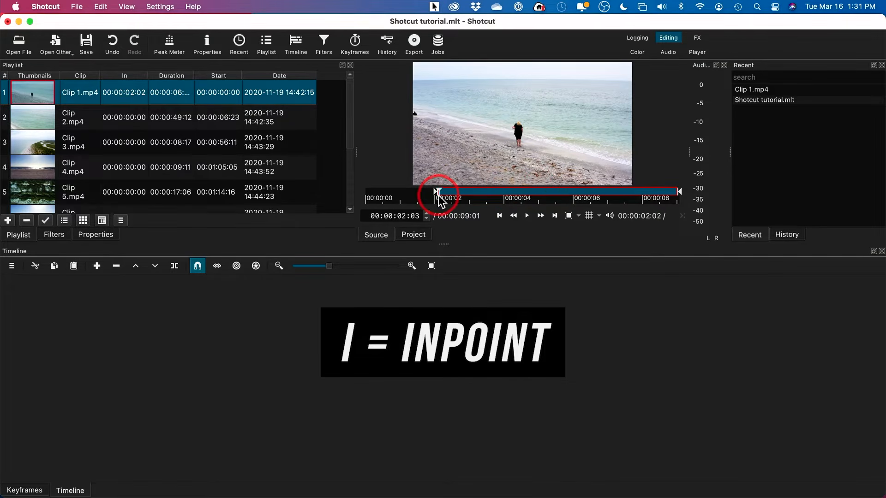
Step: Set Clip 1.mp4's out point at 00:00:07:23 and place the trimmed clip at the start of the timeline on a video track
click(526, 217)
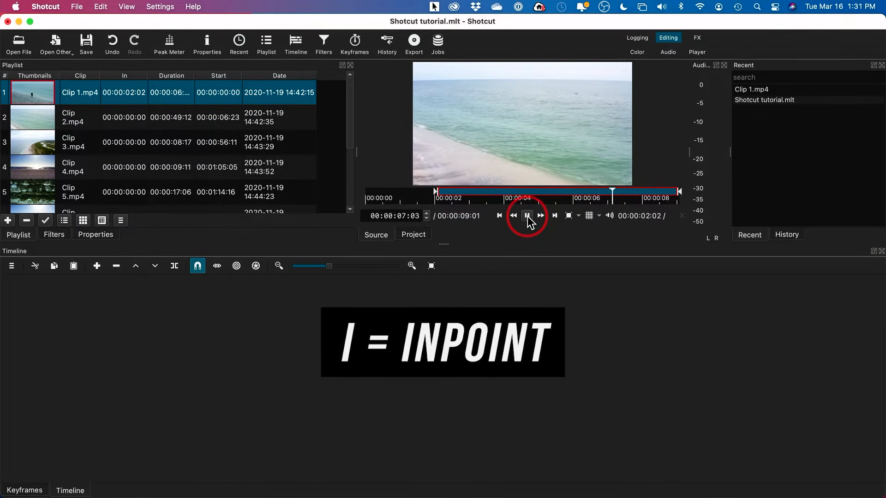
click(528, 217)
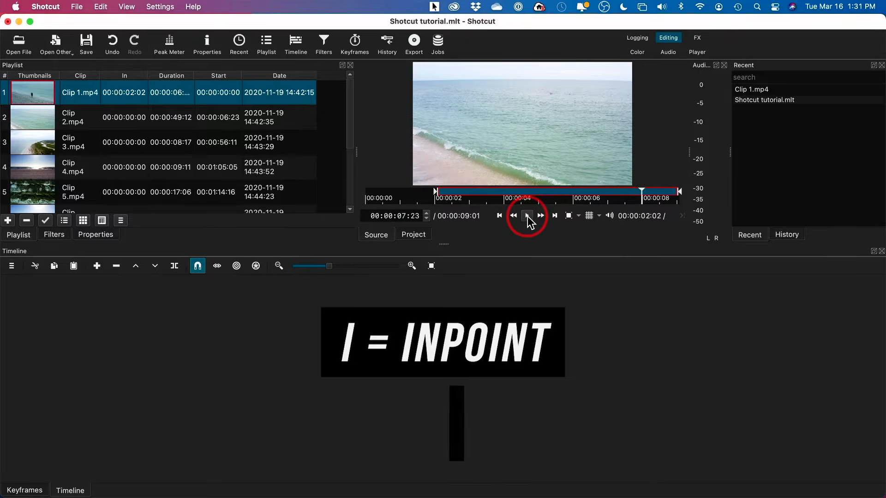
key(o)
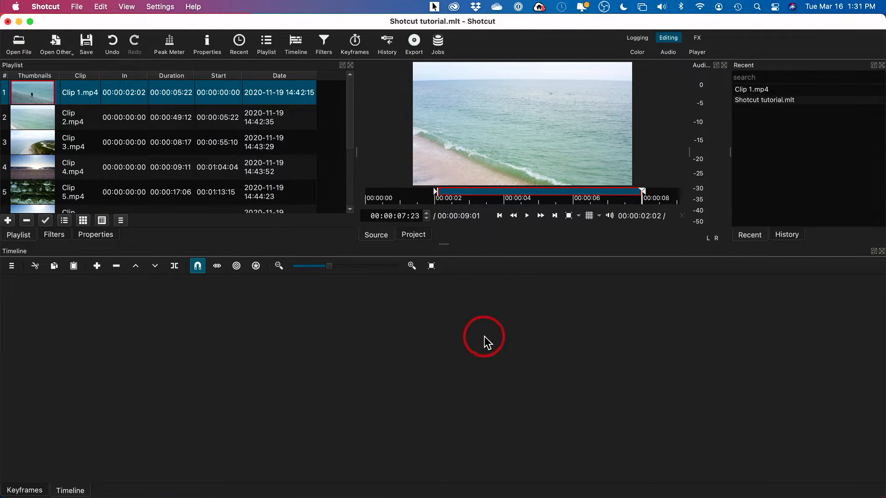
drag(488, 123, 201, 369)
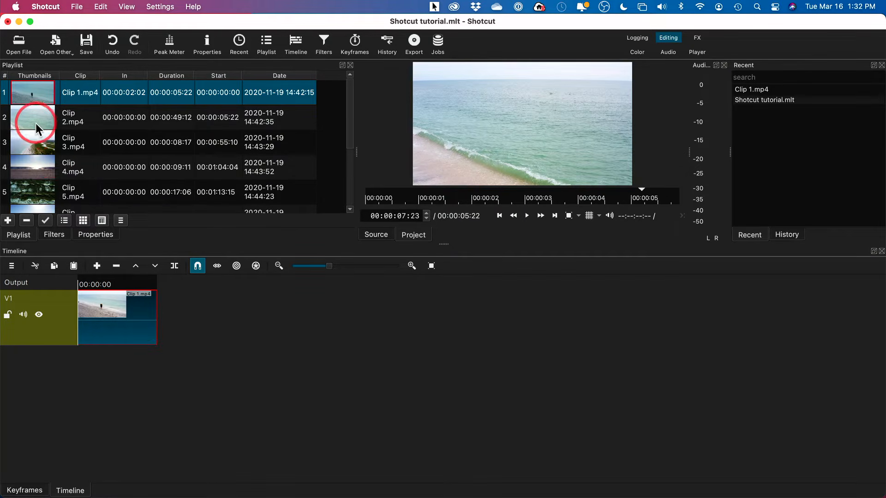
Step: Open Clip 6.mp4 from the playlist in the player and set its in point at 00:00:02:10
scroll(35, 123, down, 2)
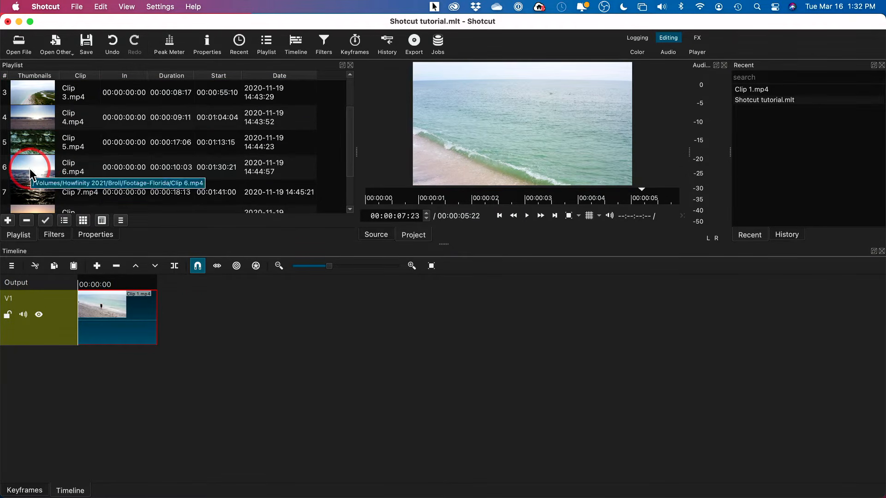
click(30, 168)
double_click(30, 168)
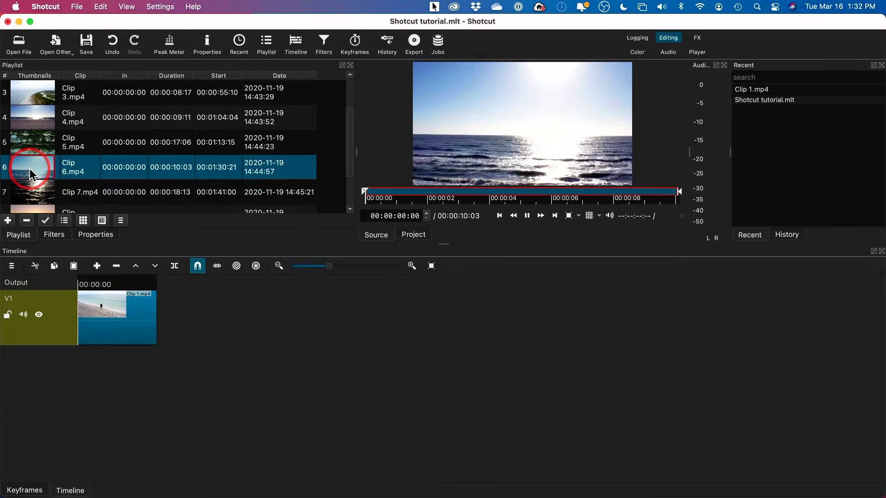
click(528, 218)
key(i)
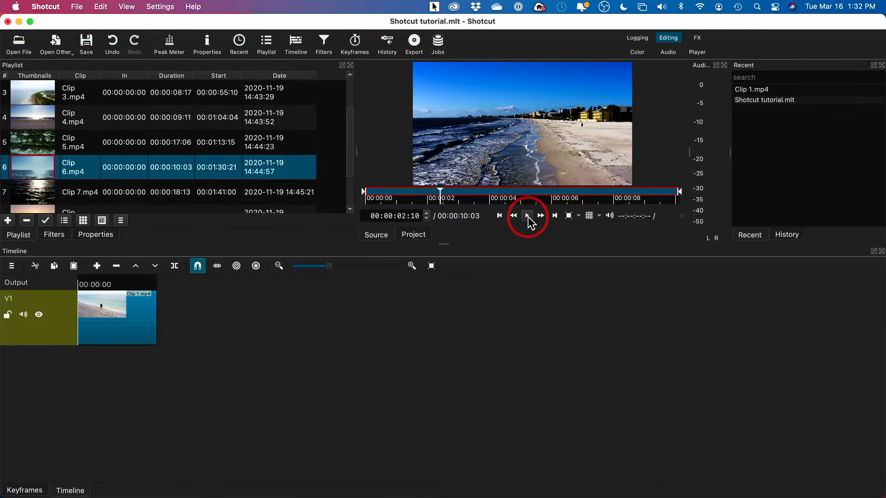
Step: Set Clip 6.mp4's out point at 00:00:08:00 and place the trimmed clip directly after Clip 1.mp4 on track V1
key(space)
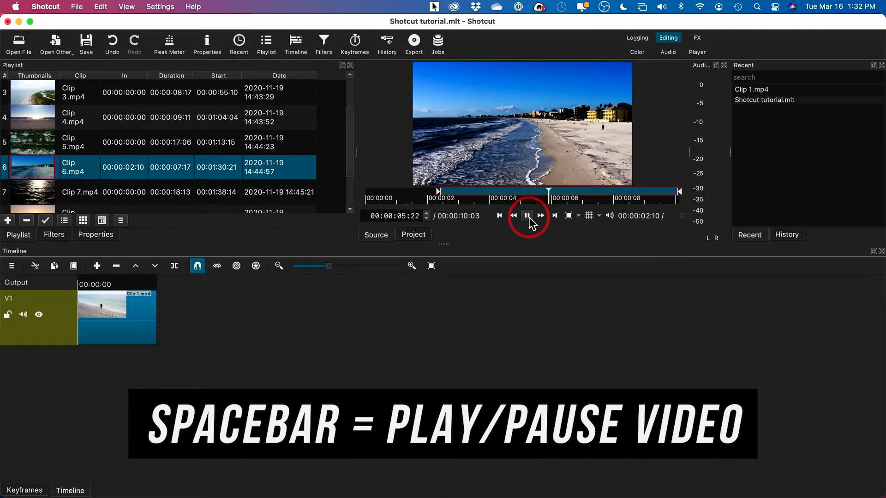
key(space)
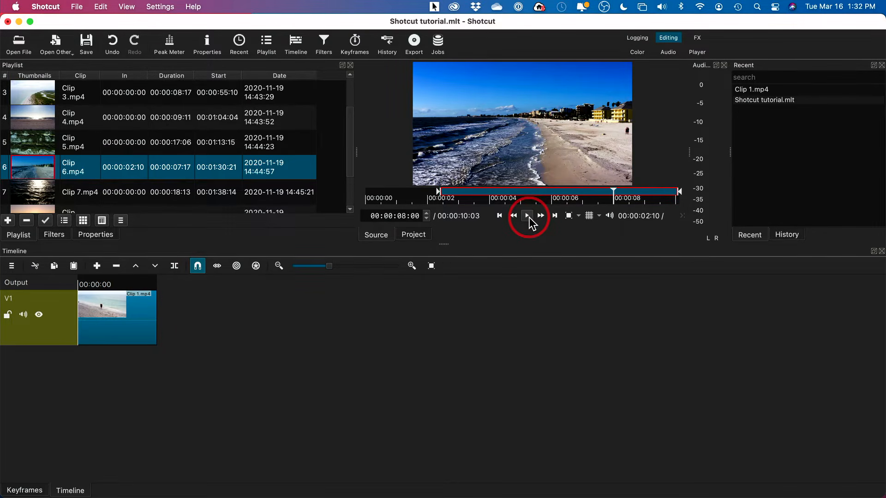
key(o)
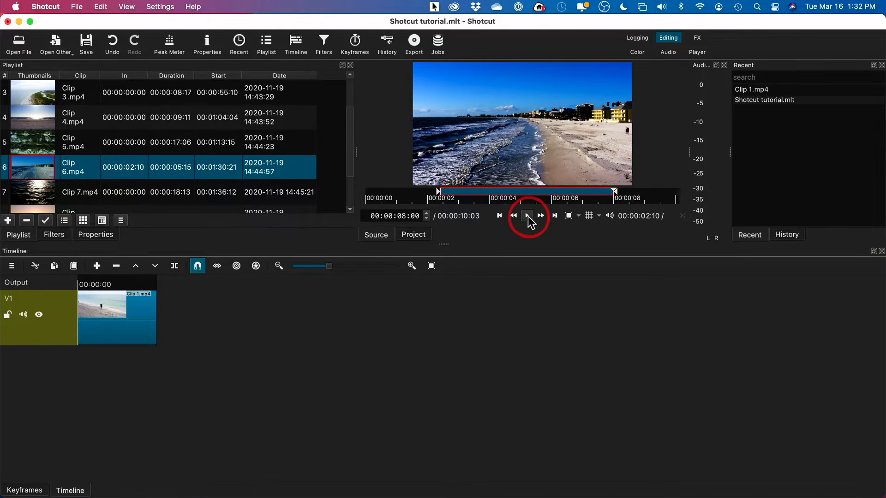
drag(483, 112, 157, 325)
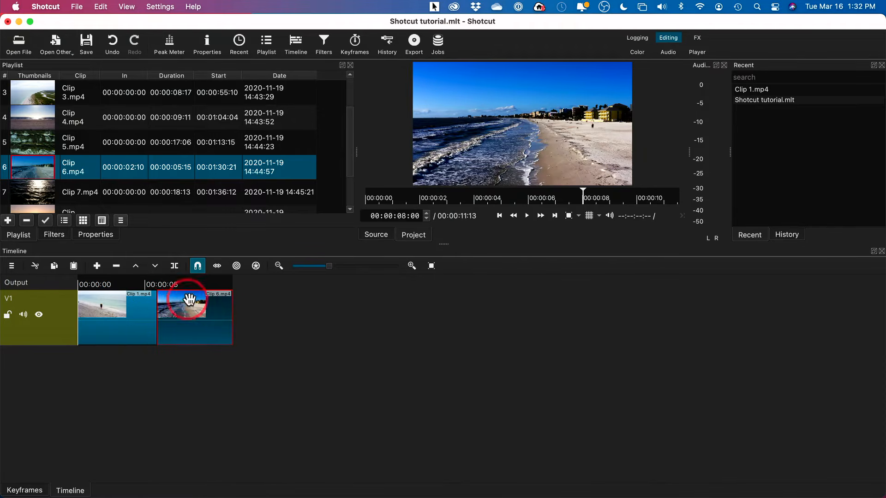
Step: Open Clip 8.mp4 from the playlist in the player and set its in point at 00:00:01:09
scroll(28, 147, down, 3)
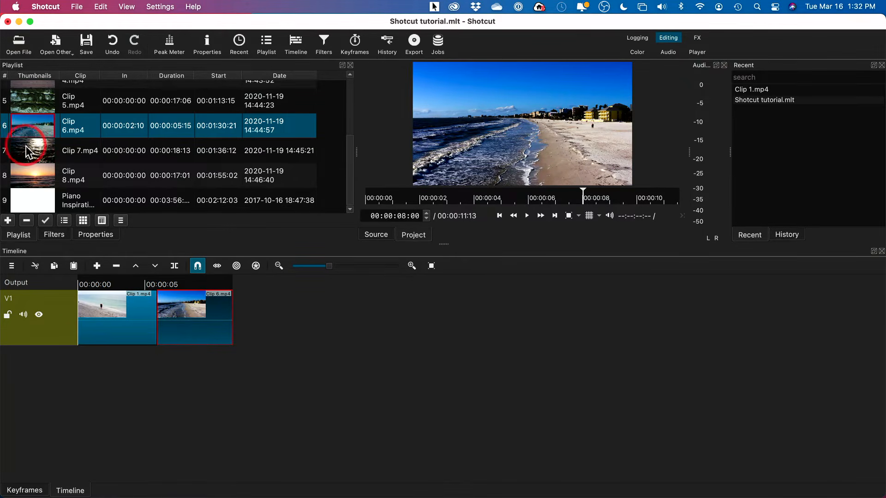
double_click(32, 174)
click(412, 186)
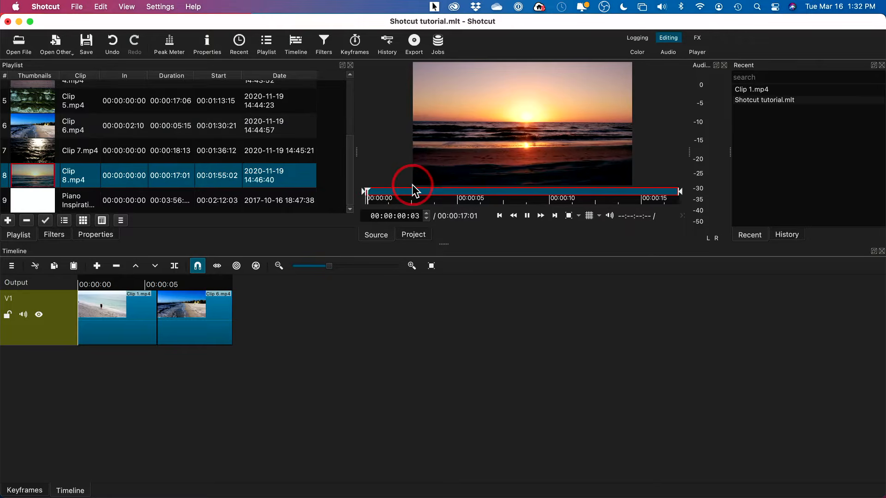
key(i)
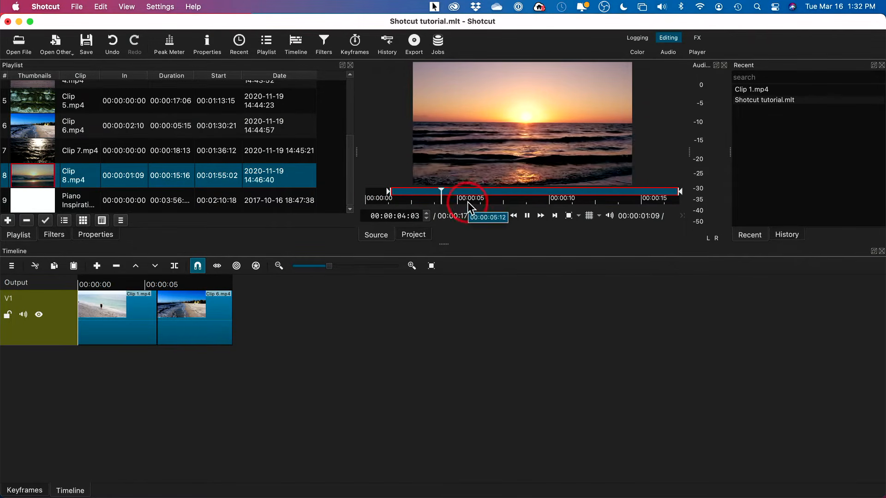
Step: Set Clip 8.mp4's out point at 00:00:09:14 and place the trimmed clip directly after Clip 6.mp4 on track V1
click(542, 200)
key(o)
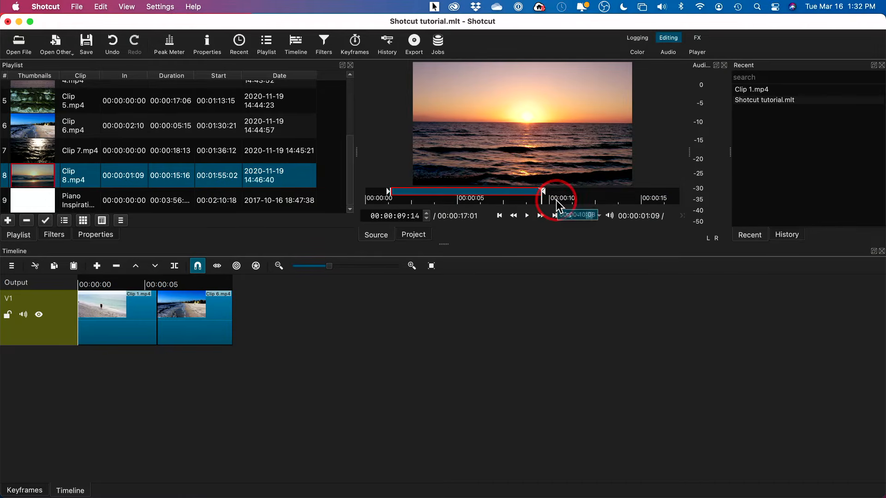
drag(535, 134, 290, 320)
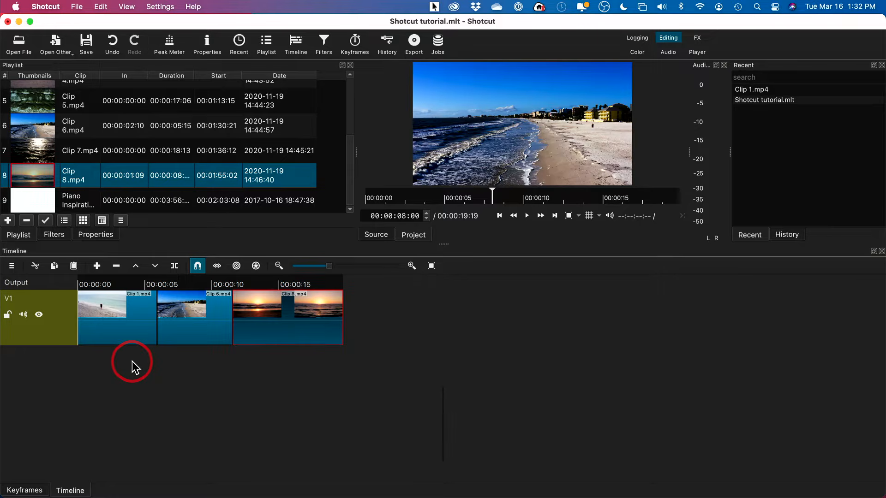
Step: Turn timeline snapping off and undo the small shift of Clip 8.mp4 away from Clip 6.mp4
drag(259, 311, 239, 338)
click(195, 269)
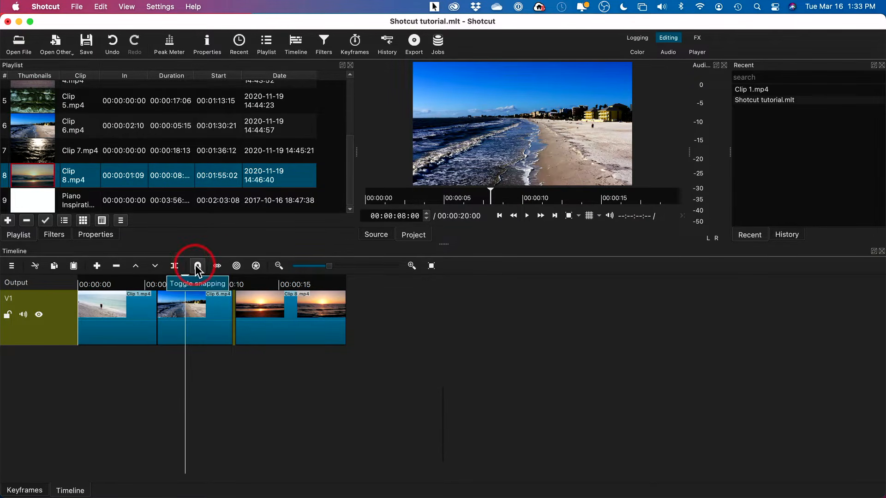
click(110, 43)
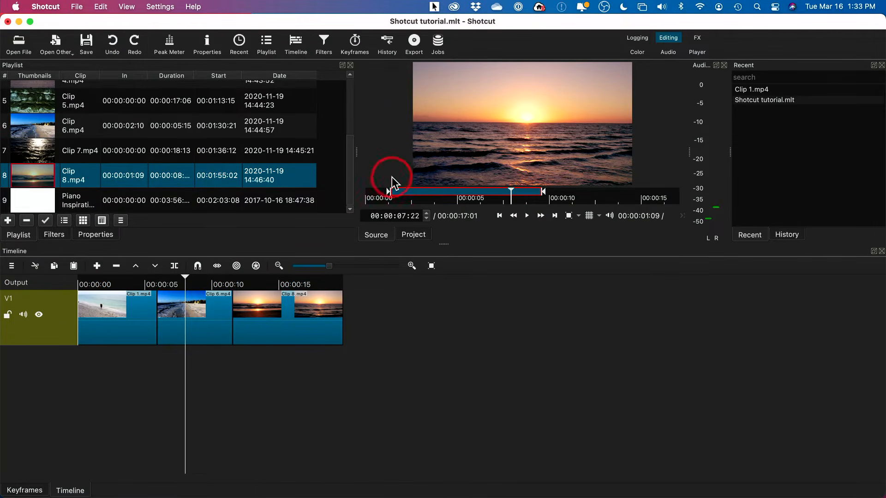
Step: Scrub through Clip 1.mp4 on the timeline and return the playhead to the start
scroll(101, 162, up, 5)
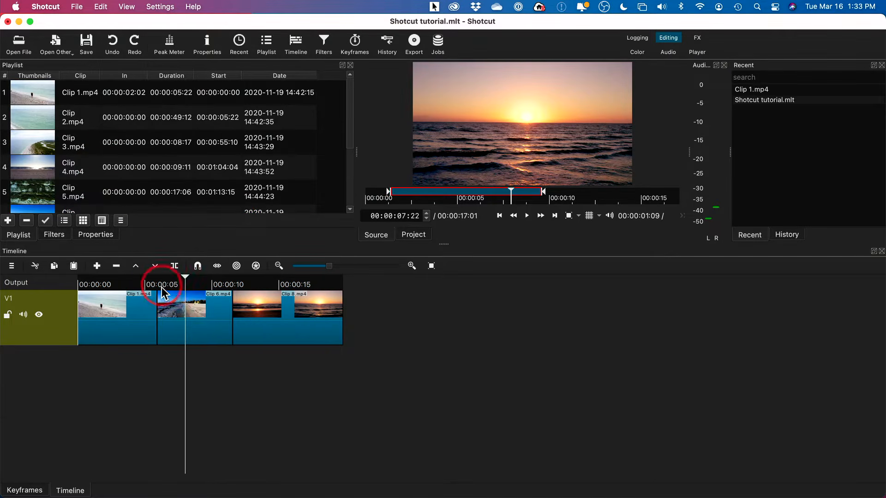
drag(100, 282, 74, 281)
click(138, 282)
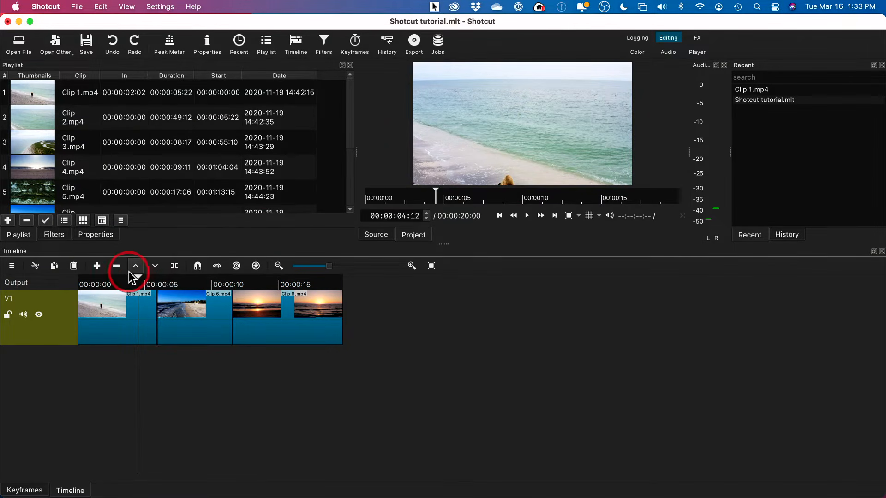
drag(139, 276, 63, 276)
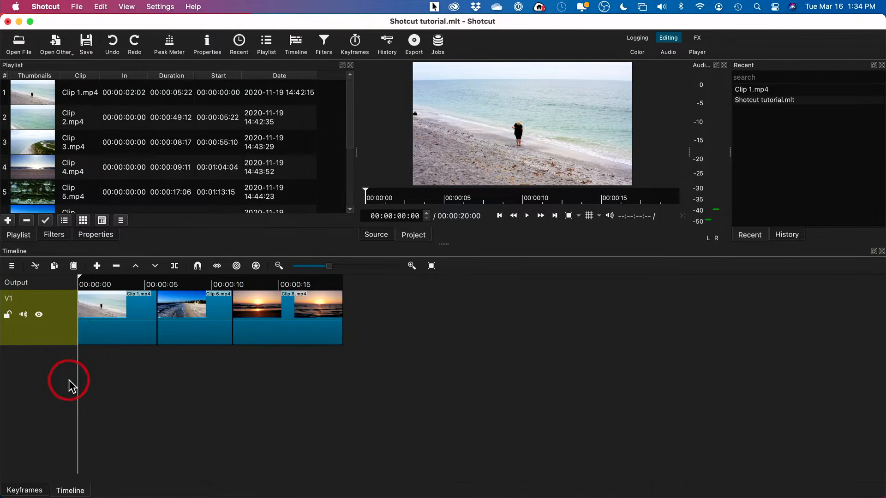
Step: Play the timeline from the start, skip ahead to the end of Clip 6.mp4 and preview the cut into Clip 8.mp4
key(space)
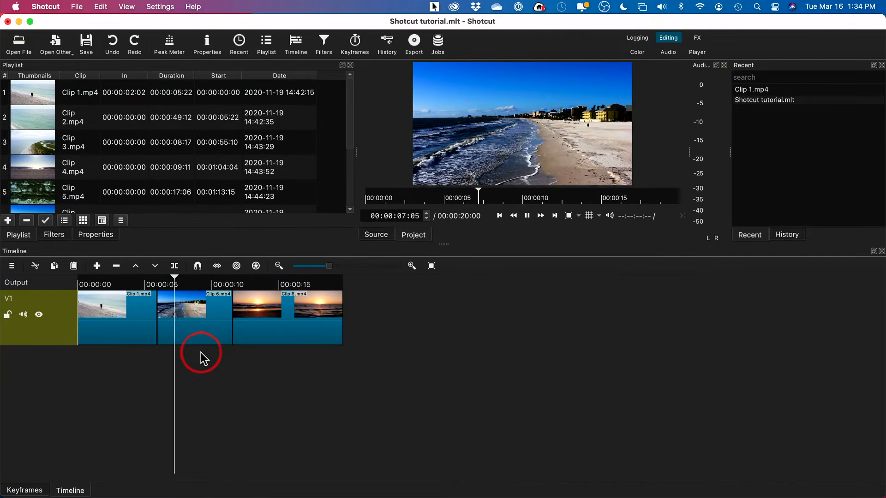
click(225, 283)
key(space)
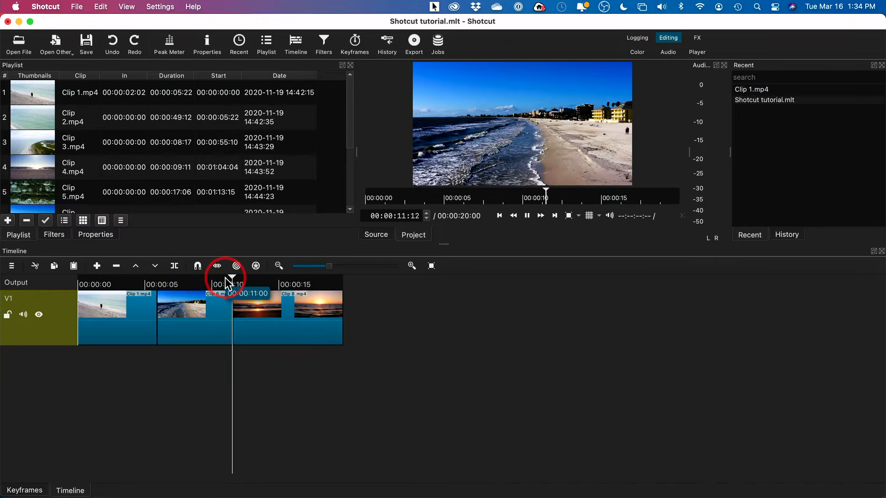
key(space)
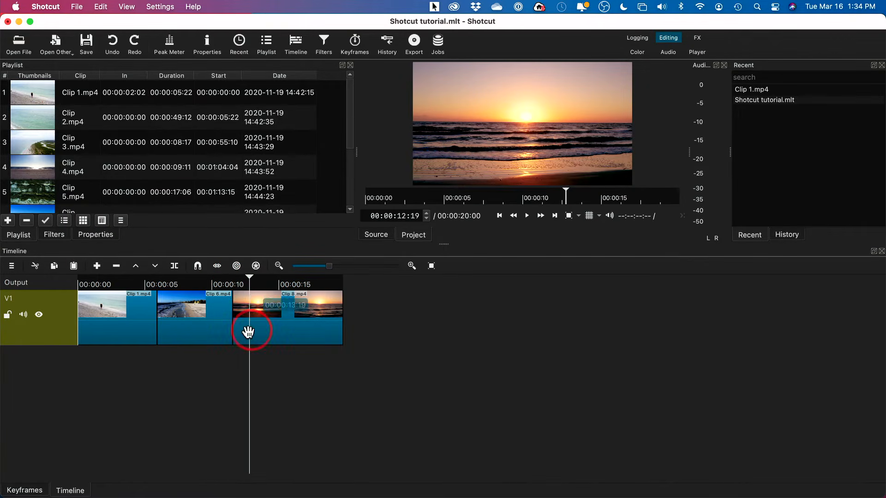
click(131, 283)
click(105, 284)
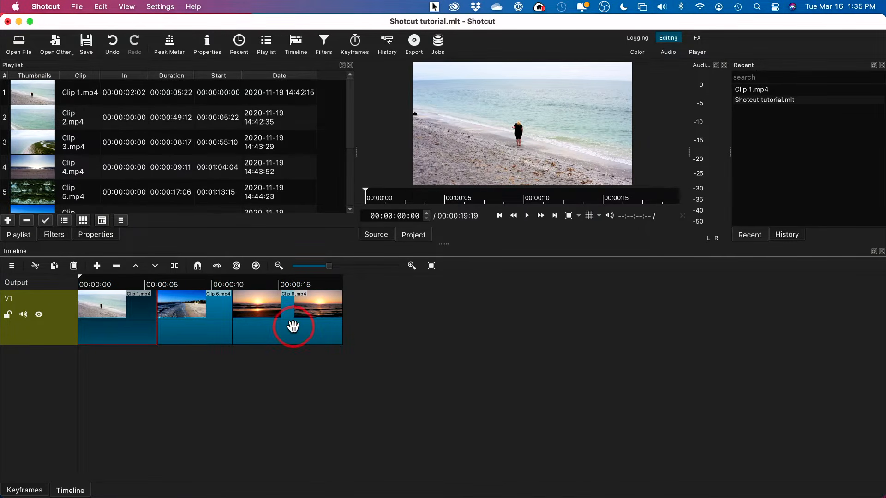
Step: Trim the start of Clip 8.mp4 on the timeline to about the playhead at 00:00:12:23
drag(229, 283, 262, 286)
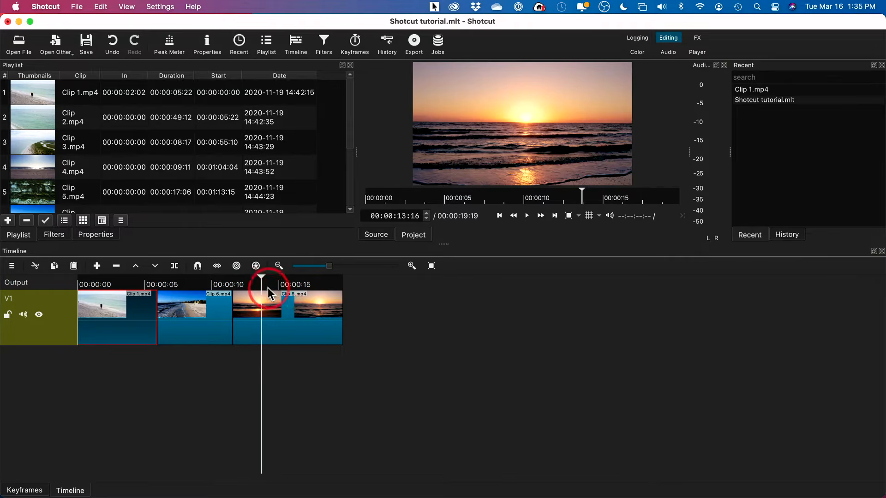
mouse_move(257, 276)
mouse_down()
mouse_move(323, 278)
mouse_move(252, 280)
mouse_up()
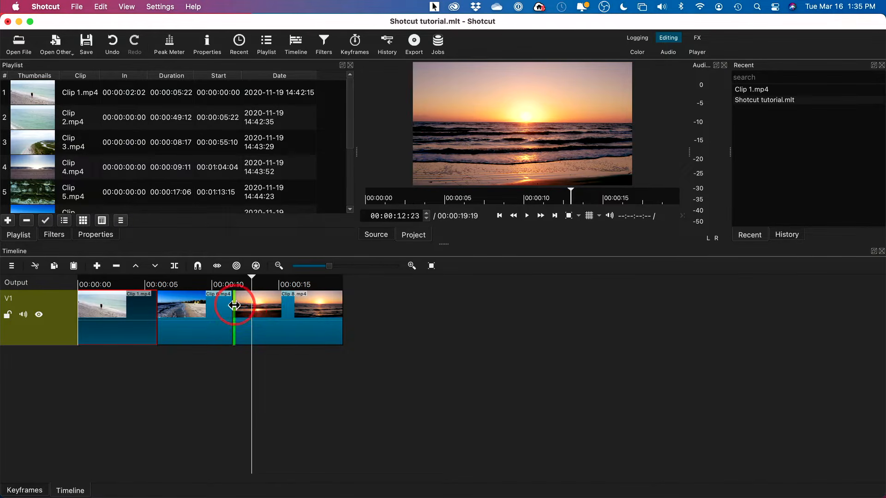
mouse_move(234, 304)
drag(234, 305, 256, 305)
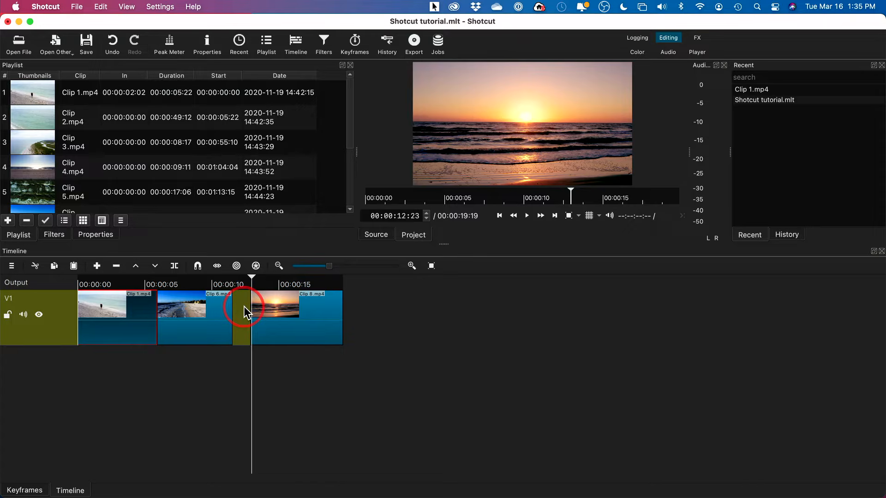
Step: Move Clip 8.mp4 back against the end of Clip 6.mp4 to close the gap, and turn timeline snapping on
mouse_move(251, 276)
mouse_down()
mouse_move(218, 277)
mouse_move(249, 278)
mouse_up()
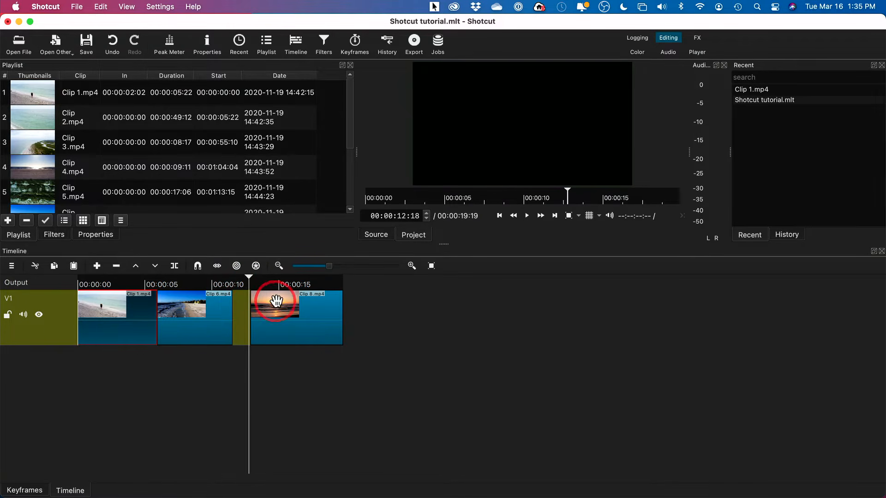
drag(277, 298, 233, 306)
click(199, 268)
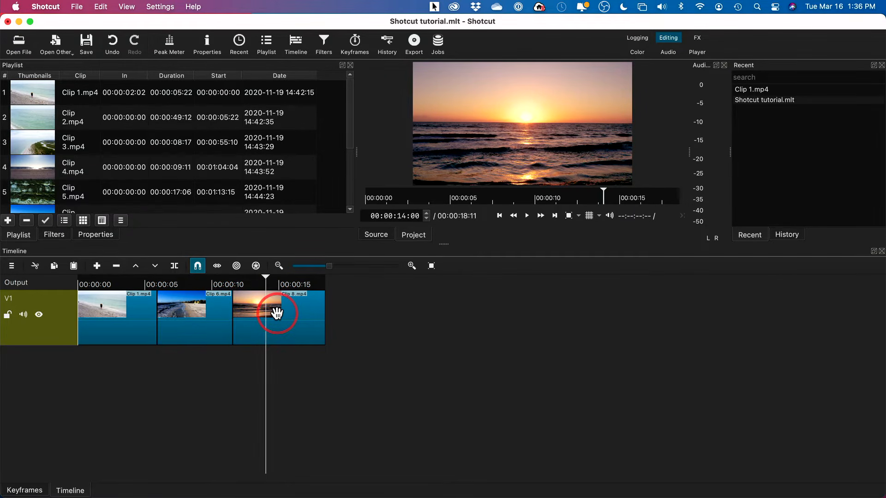
Step: Split Clip 8.mp4 on the timeline at 00:00:14:03
click(177, 266)
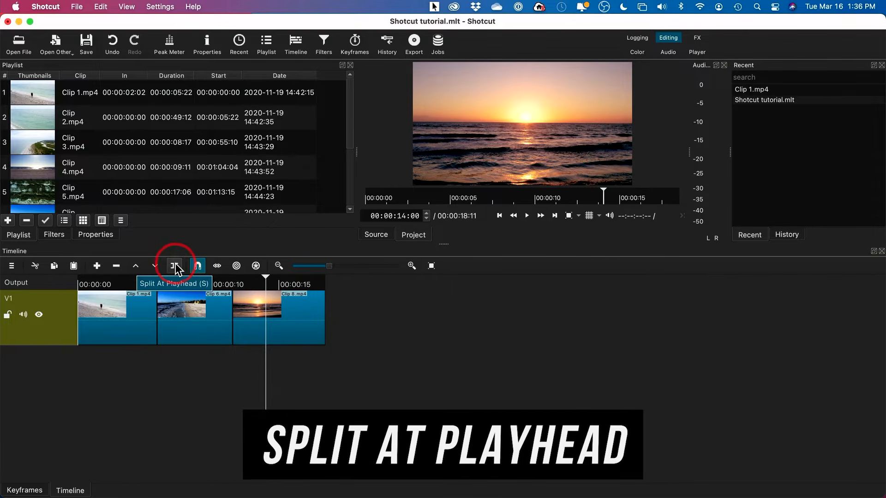
click(267, 278)
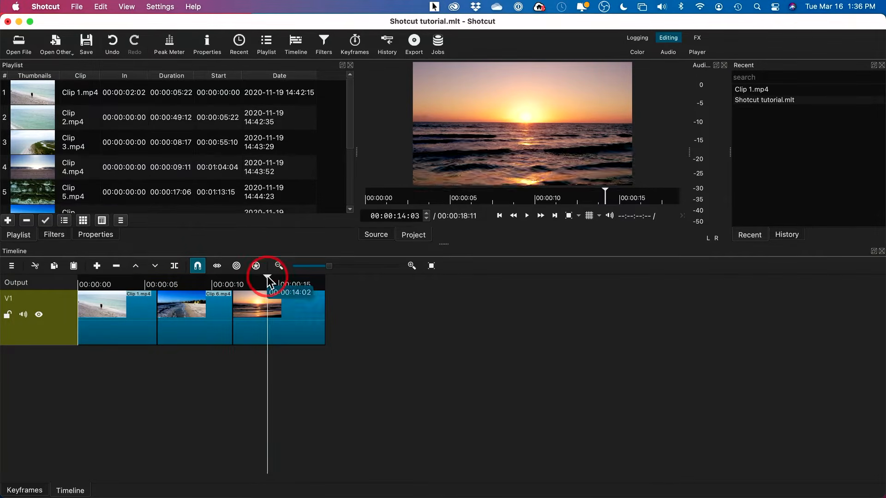
click(174, 265)
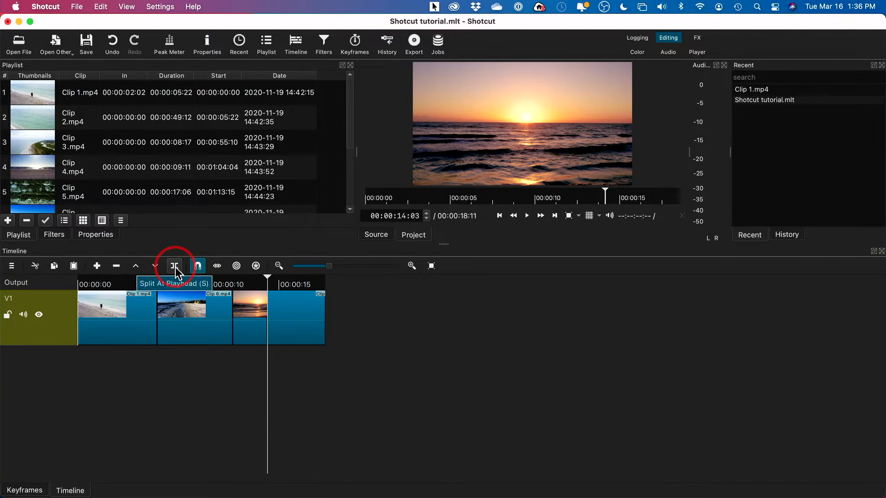
Step: Try deleting Clip 8.mp4's first segment and moving the remaining segment against Clip 6.mp4, and undo both changes
click(286, 310)
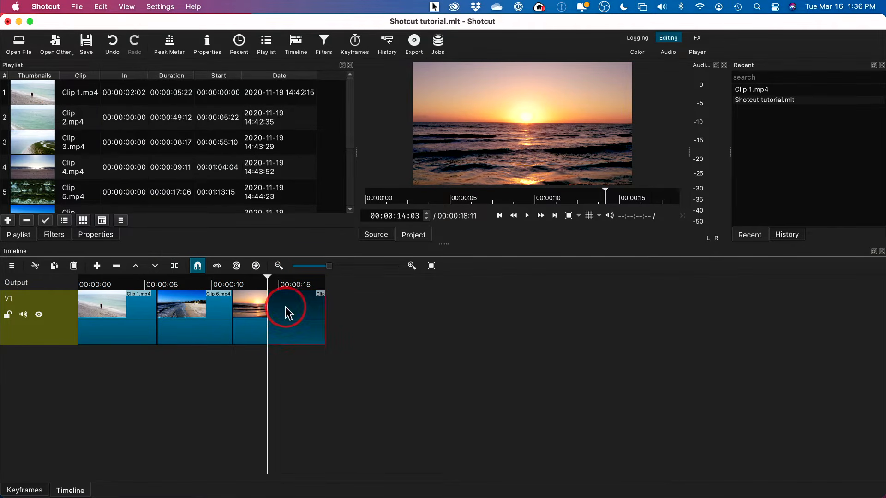
click(246, 305)
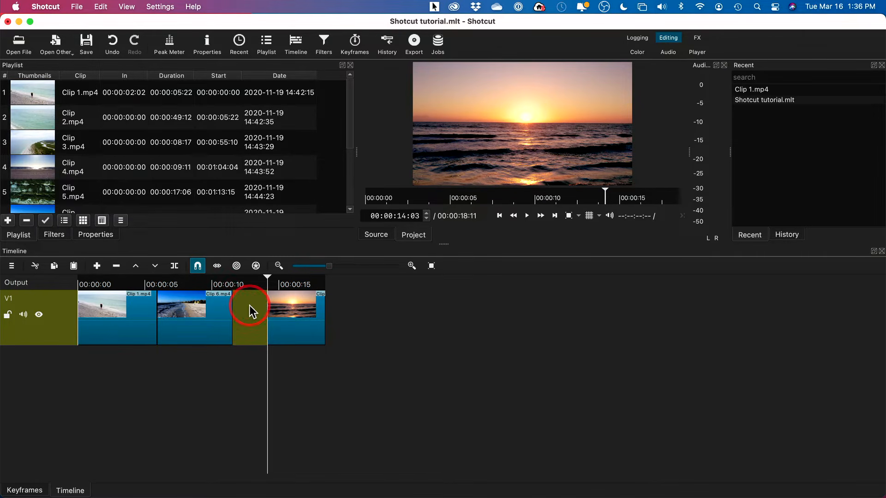
drag(293, 301, 260, 301)
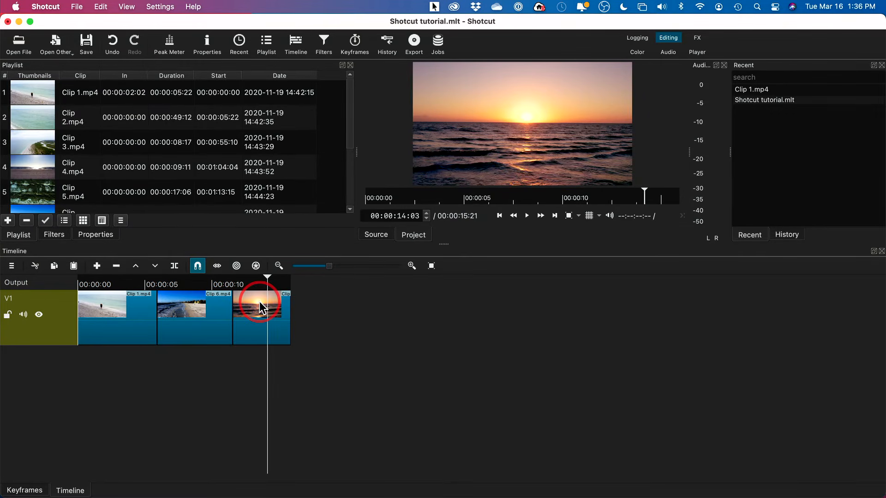
key(super+z)
key(super+z)
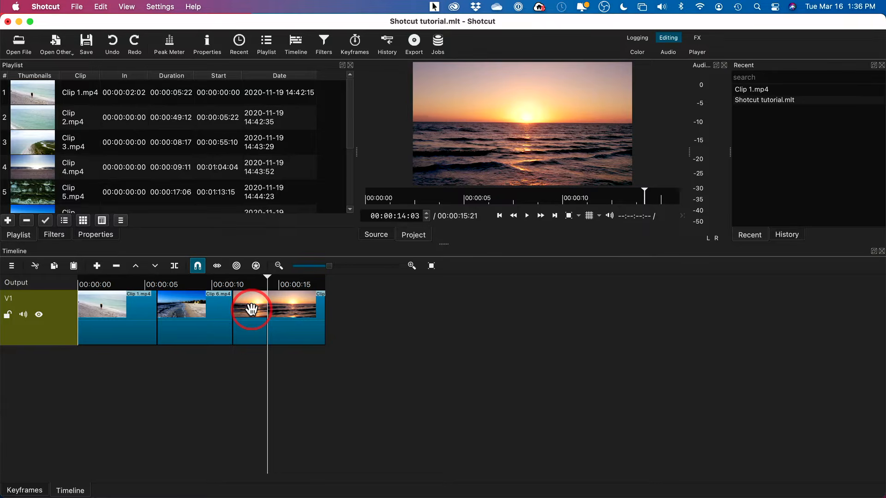
Step: Remove the first segment of the split Clip 8.mp4 with the Remove command so the remaining segment closes the gap
right_click(251, 309)
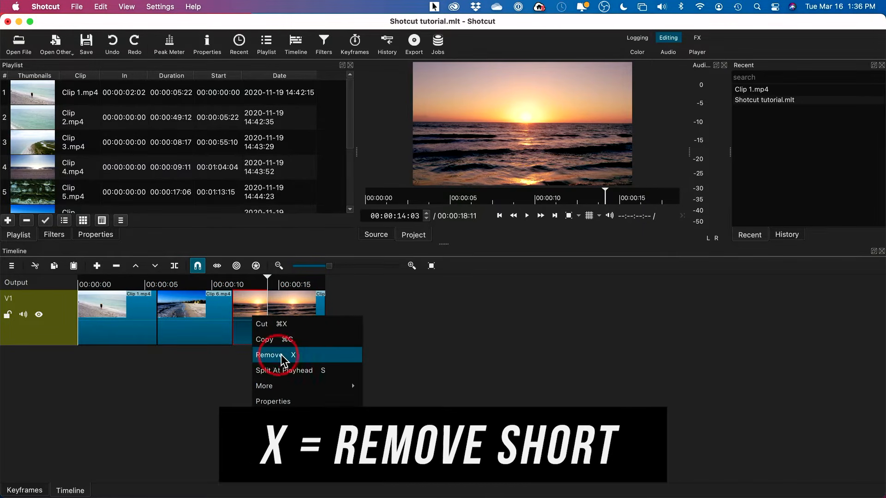
click(270, 355)
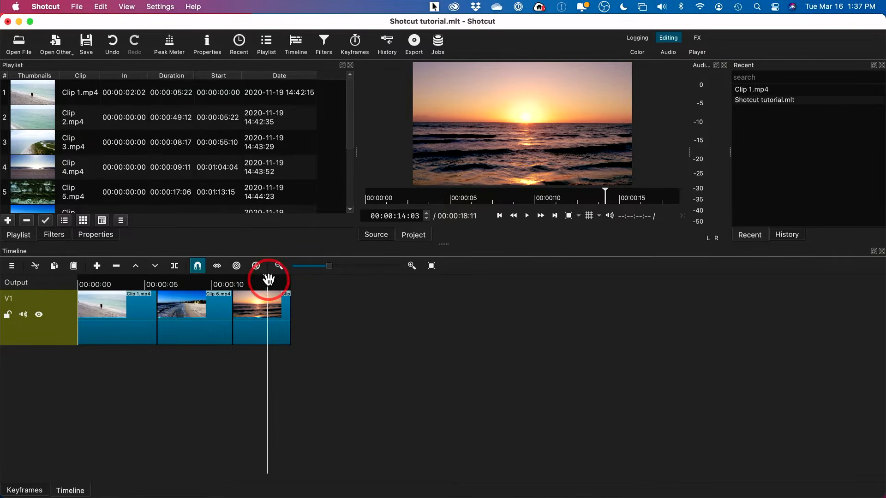
Step: Split Clip 6.mp4 on the timeline at 00:00:08:03 and ripple-delete its first segment
drag(270, 278, 186, 277)
click(186, 313)
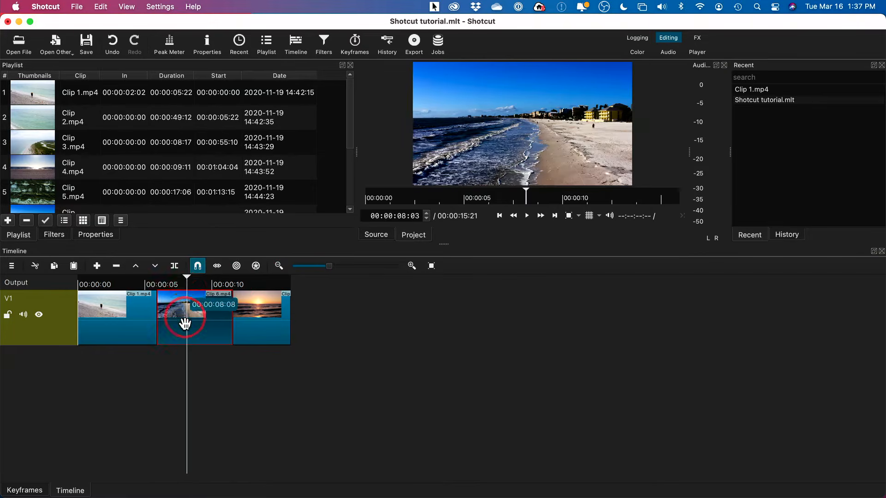
click(176, 266)
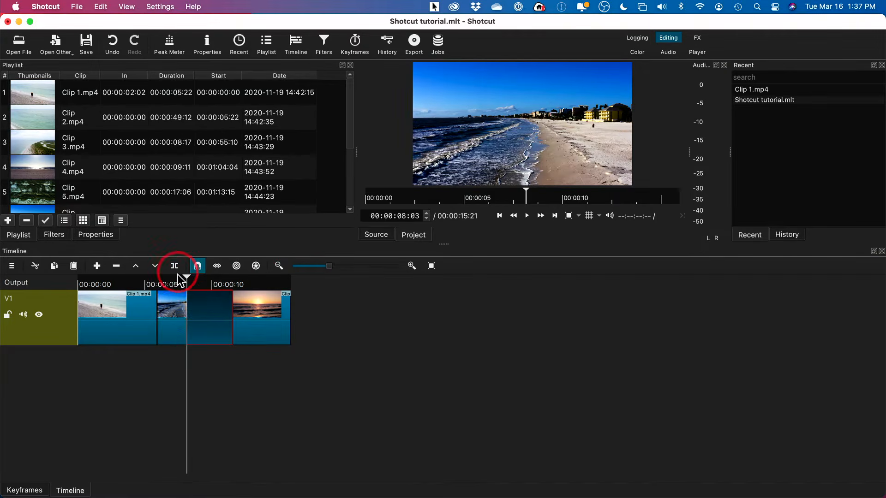
click(170, 307)
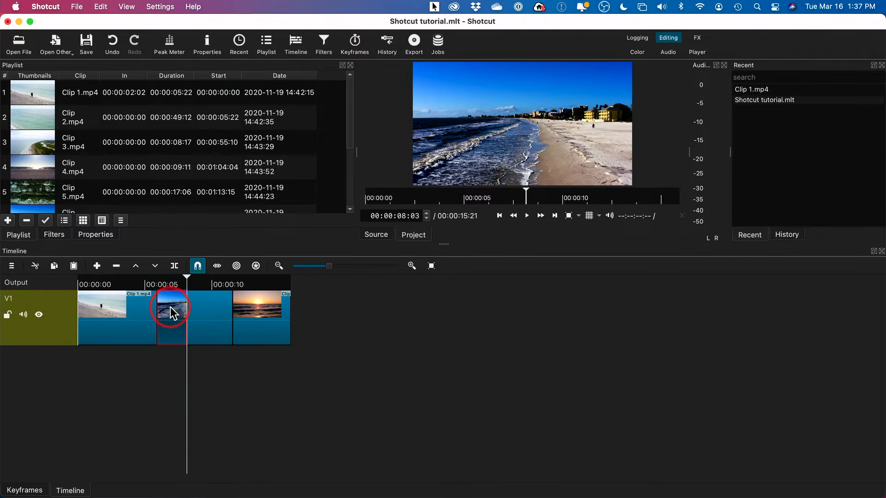
key(Delete)
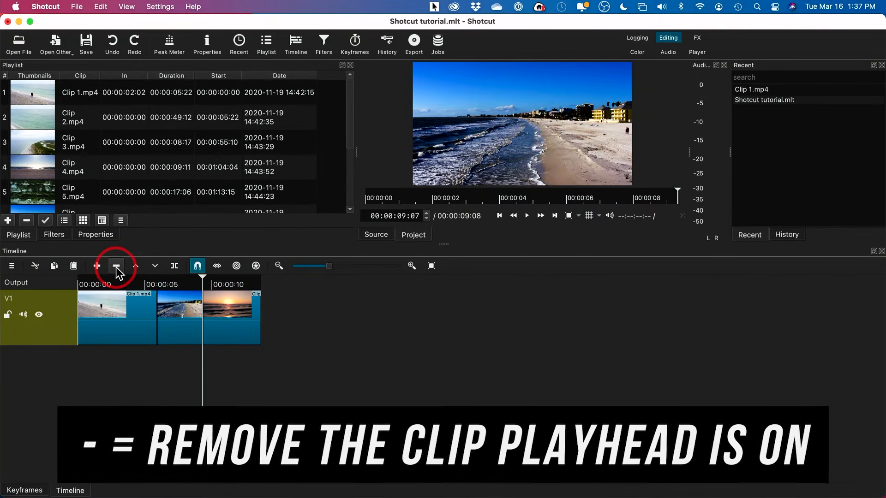
Step: Try the Remove command on the Clip 6.mp4 segment at the playhead, and undo it
click(117, 266)
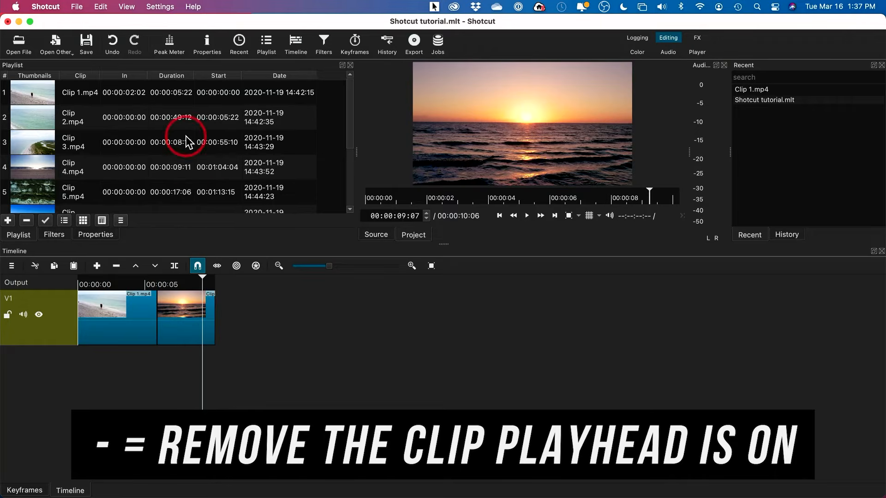
click(112, 41)
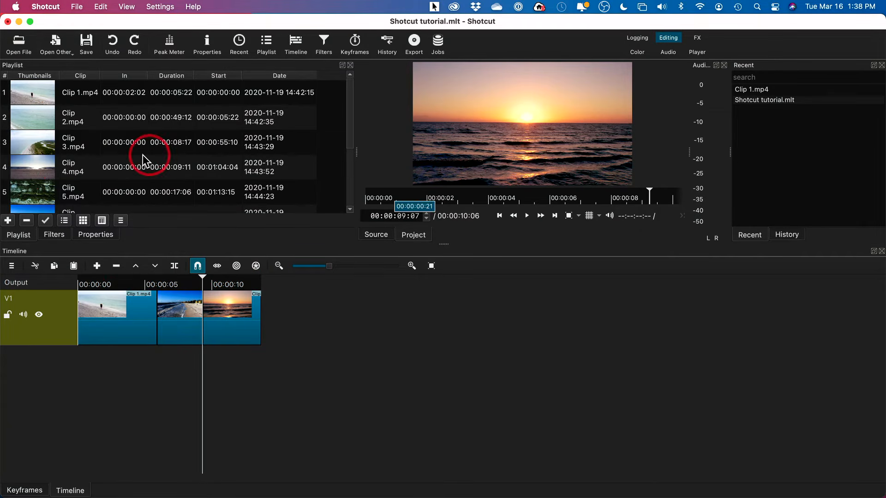
Step: Preview Clip 4.mp4 from the playlist and append it to the end of track V1
click(27, 177)
double_click(27, 176)
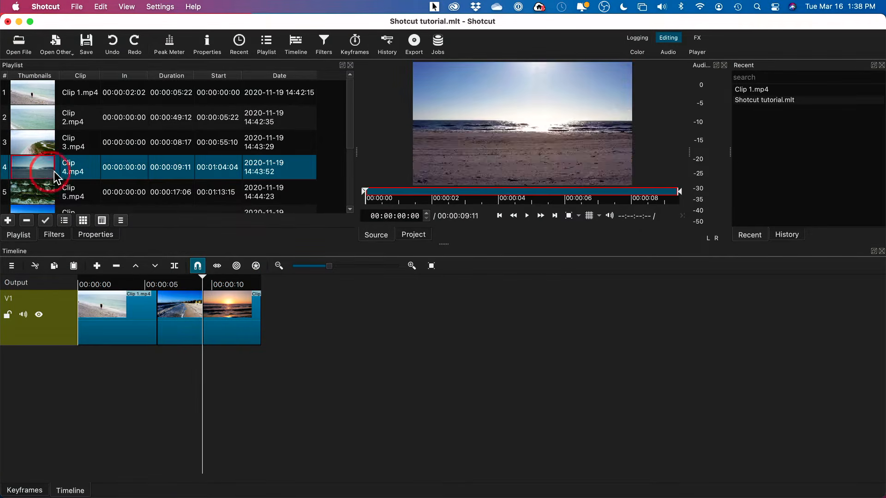
click(527, 216)
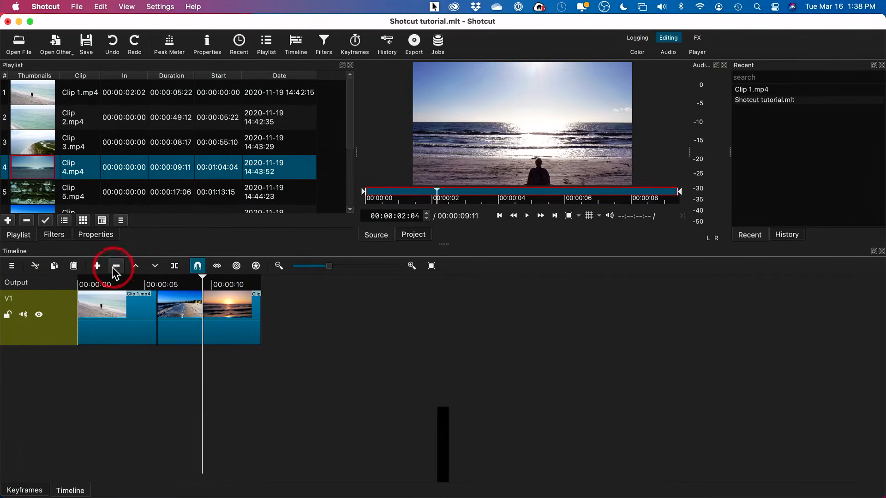
click(97, 266)
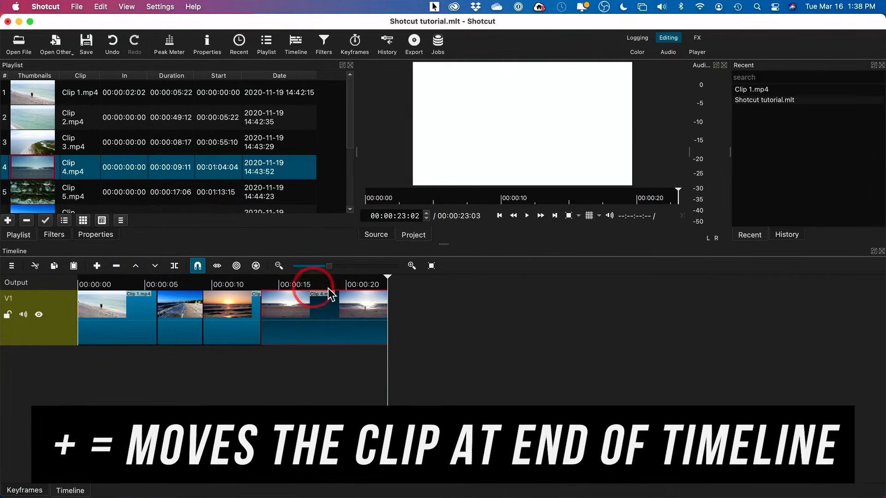
Step: Place the playhead within the appended Clip 4.mp4 at 00:00:20:21 and remove that clip from the timeline
drag(387, 279, 358, 283)
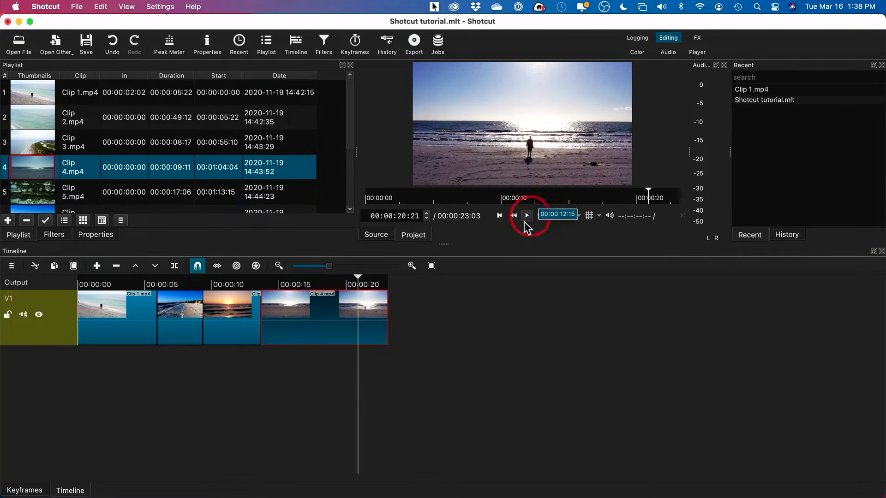
click(120, 269)
click(303, 336)
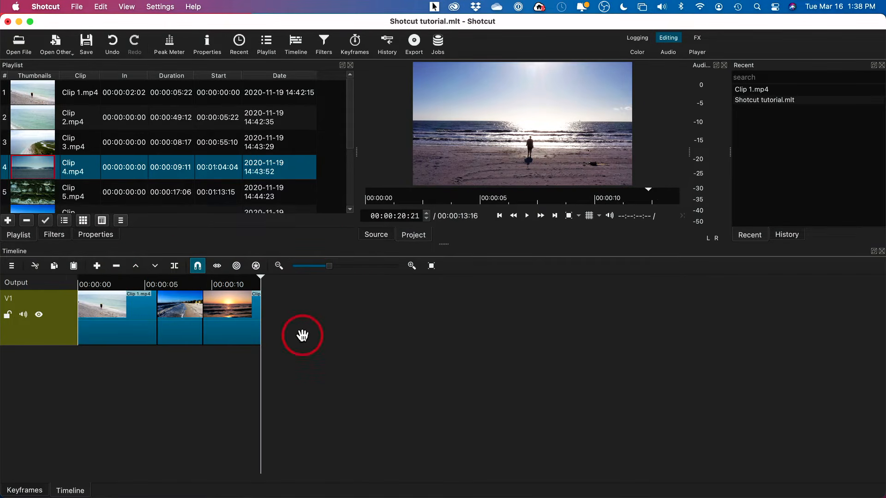
click(323, 347)
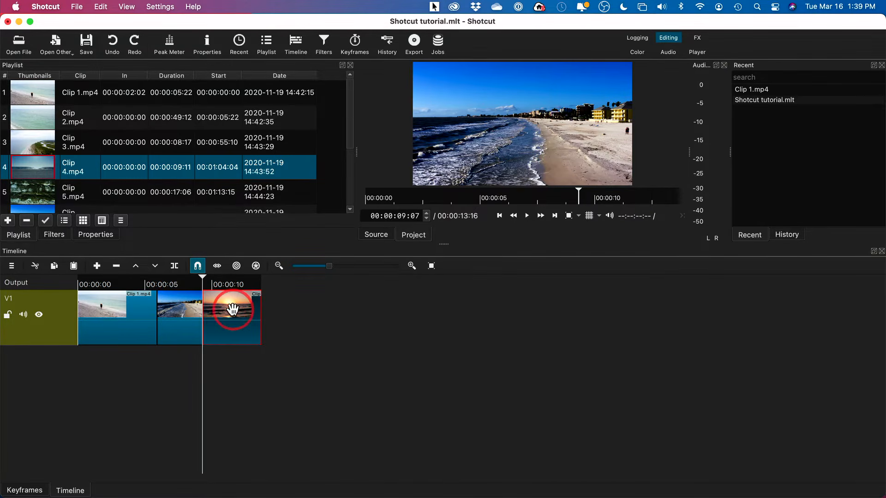
Step: Try moving Clip 8.mp4 to the timeline start so it overwrites part of Clip 1.mp4, and undo the move
drag(231, 304, 90, 304)
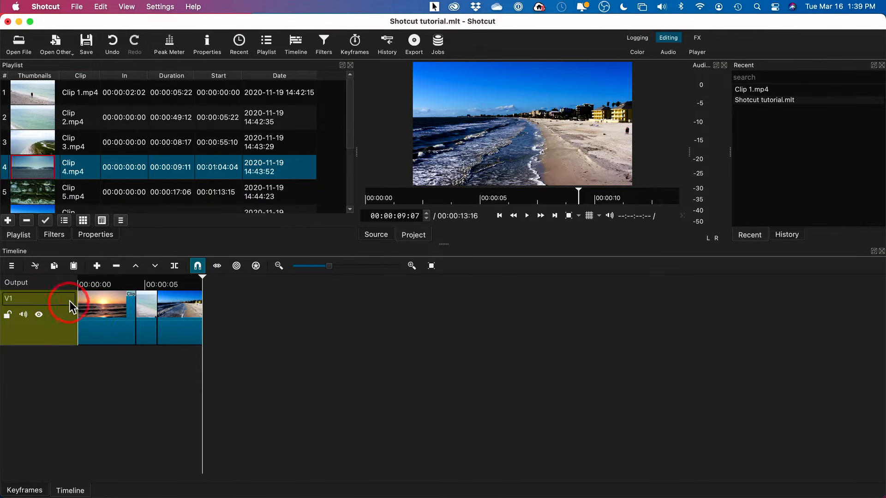
drag(159, 284, 202, 285)
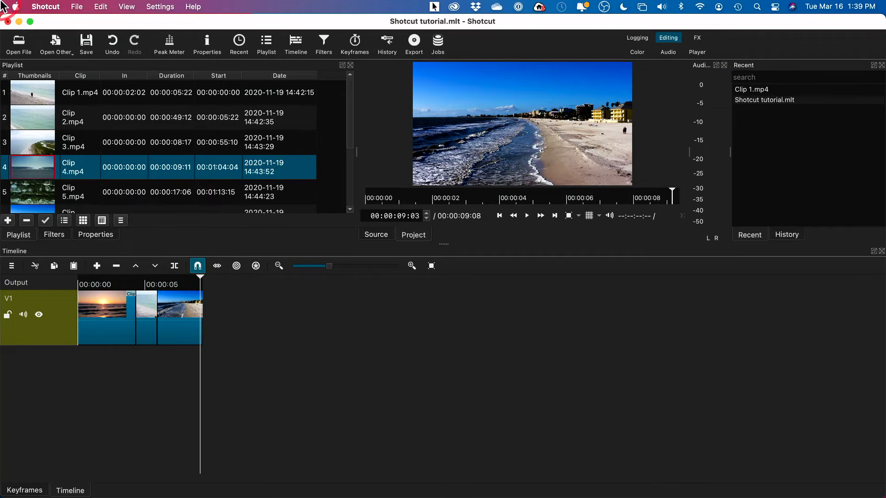
click(115, 45)
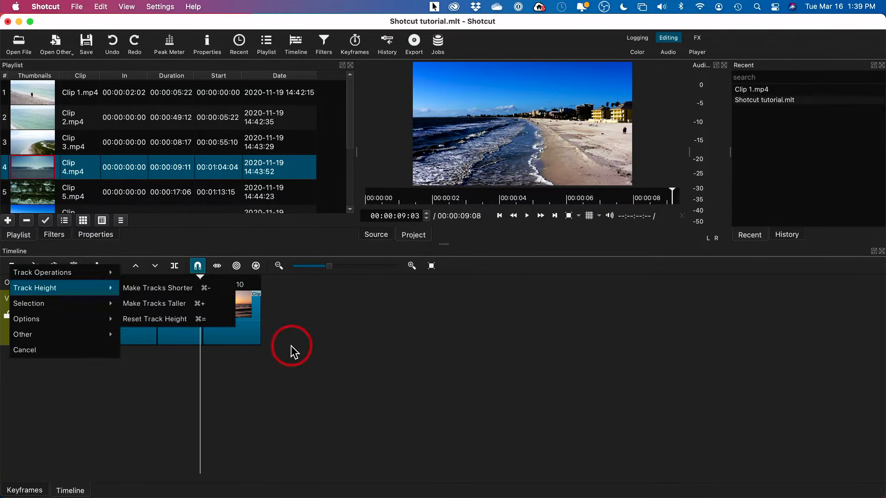
click(177, 379)
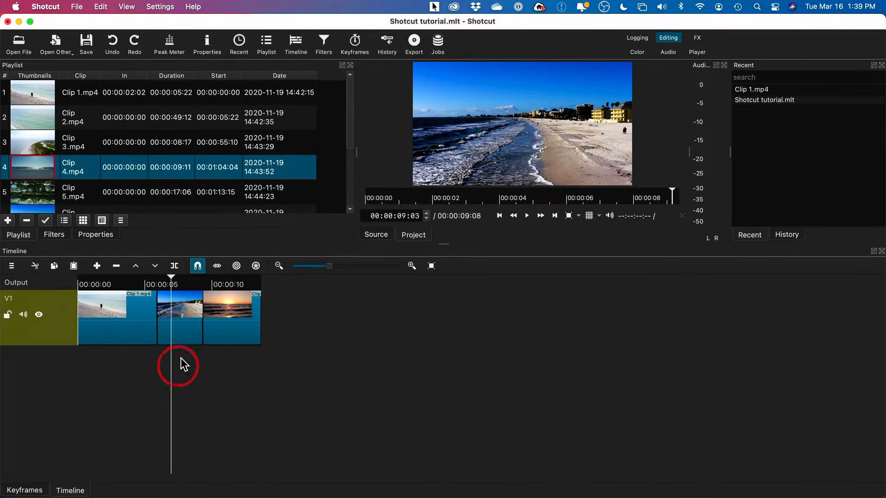
Step: Move Clip 1.mp4 directly after Clip 8.mp4, and Clip 6.mp4 directly after Clip 1.mp4
drag(187, 354, 284, 331)
click(137, 322)
drag(172, 329, 370, 333)
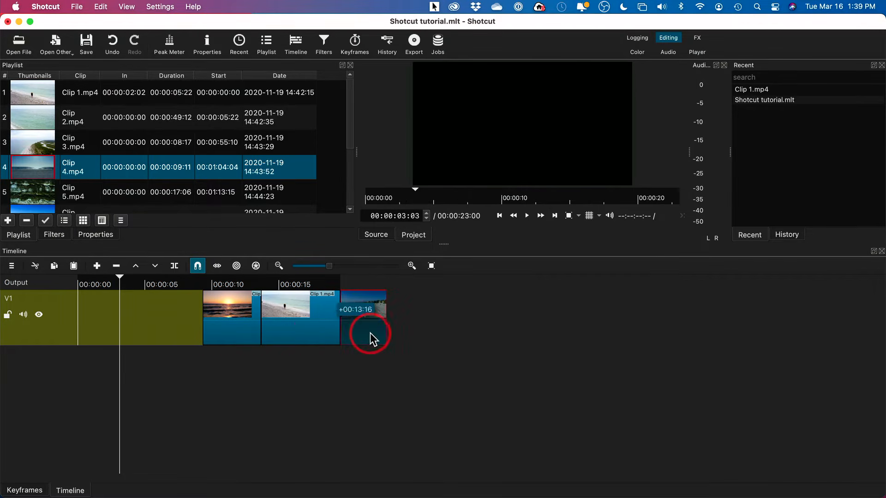
Step: Try removing the empty gap before Clip 8.mp4 with the Remove command, and undo the removal
click(151, 317)
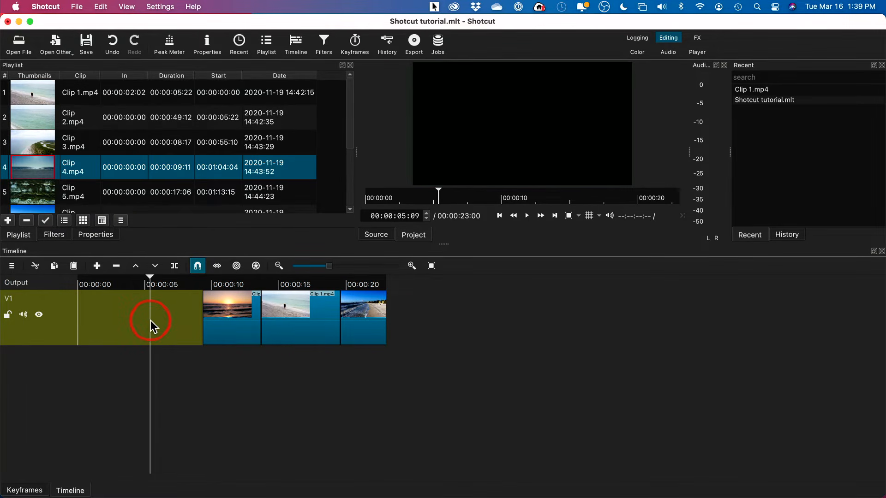
right_click(132, 319)
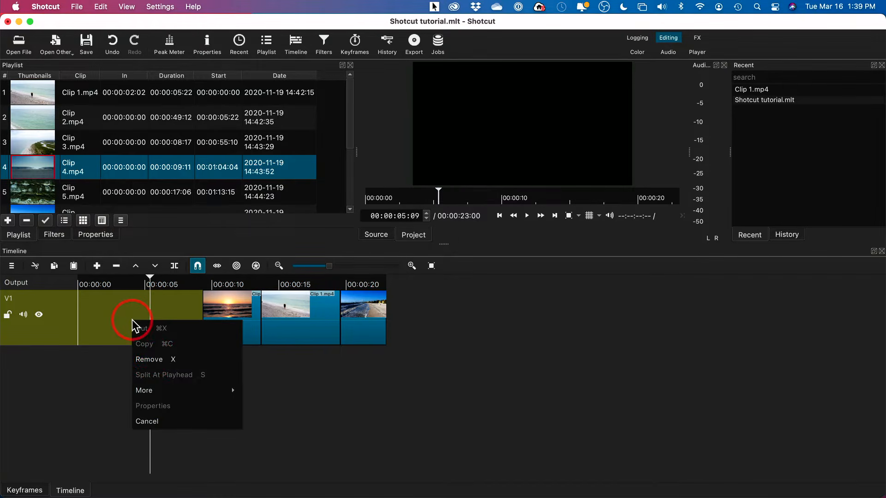
click(155, 360)
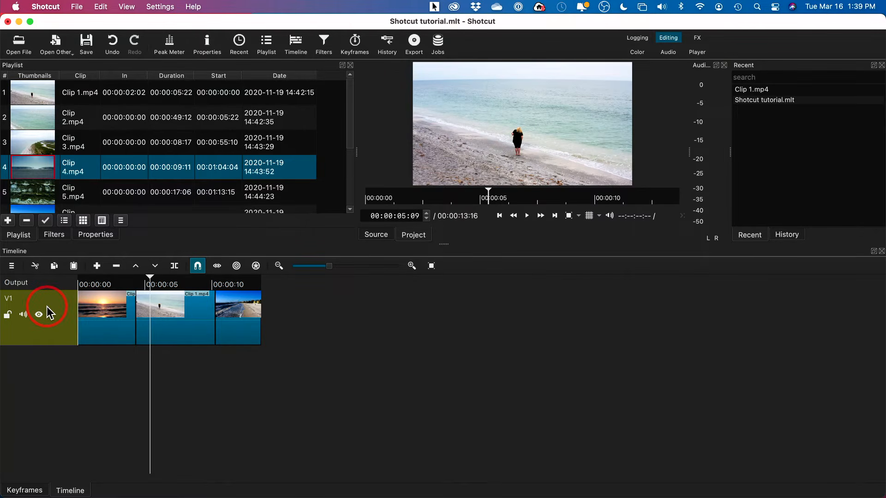
click(116, 40)
Step: Select all three timeline clips together and move them to the start of track V1
click(244, 302)
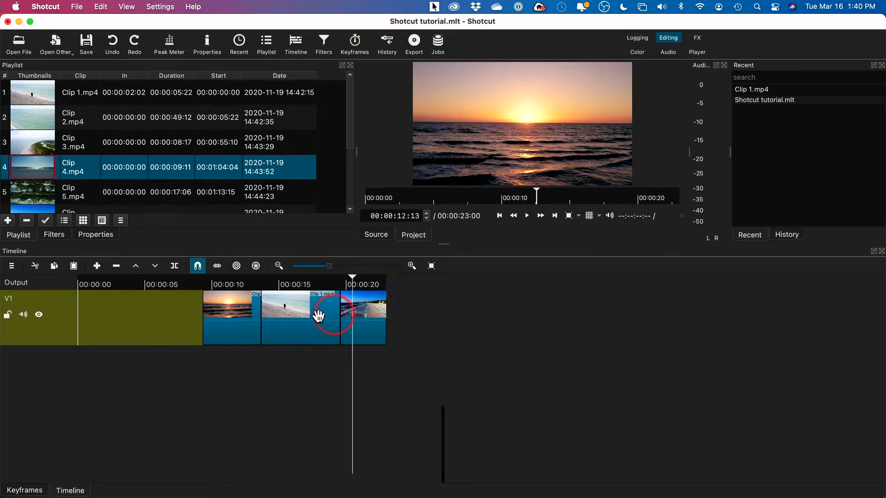
click(223, 327)
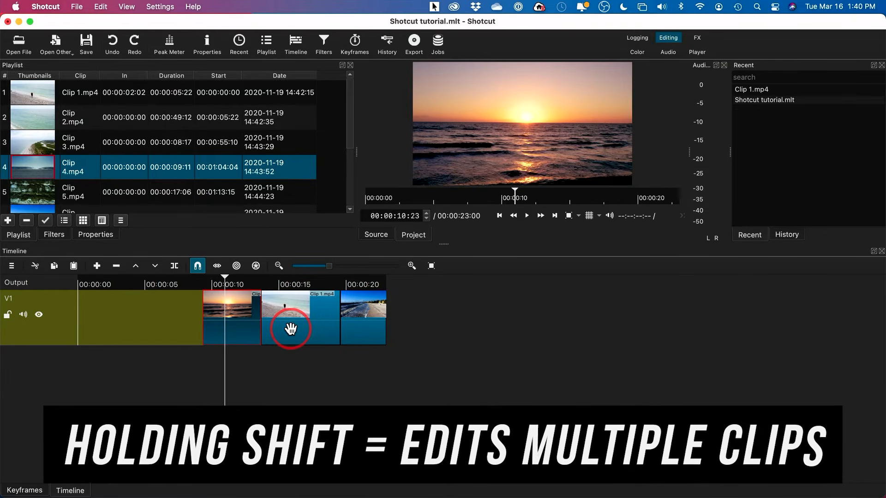
shift+click(292, 330)
shift+click(376, 327)
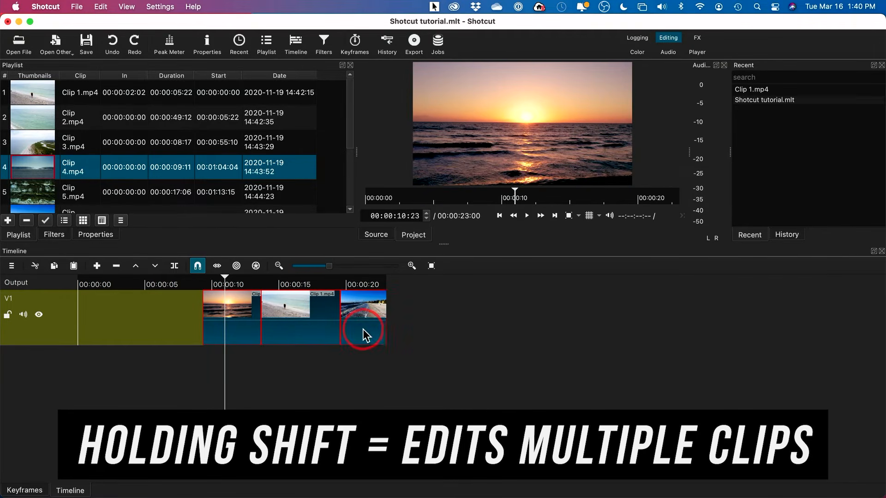
drag(366, 331, 234, 338)
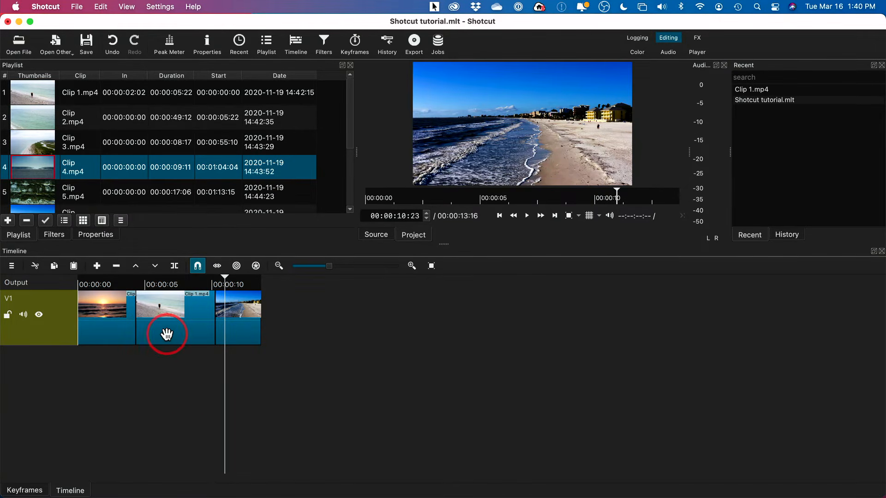
Step: Move Clip 1.mp4 behind Clip 6.mp4, try overlapping it with Clip 6.mp4's end as a transition, and undo the overlap
drag(289, 331, 450, 336)
drag(317, 326, 284, 330)
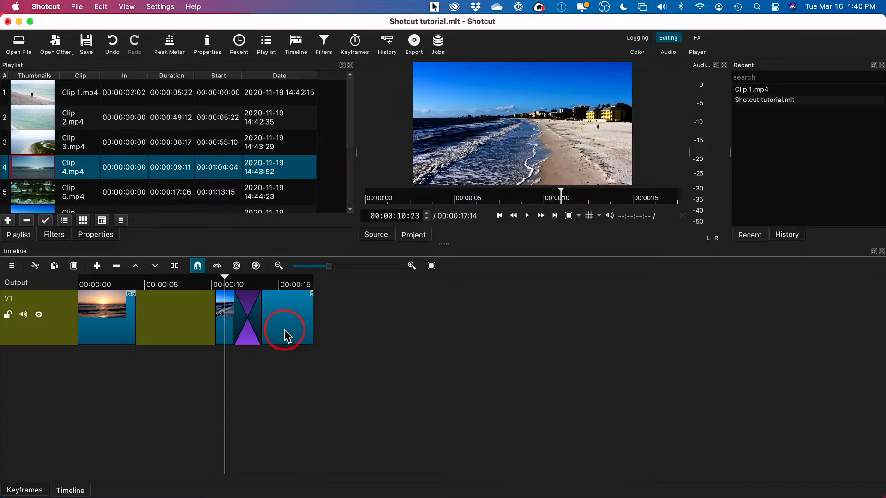
click(245, 301)
click(254, 316)
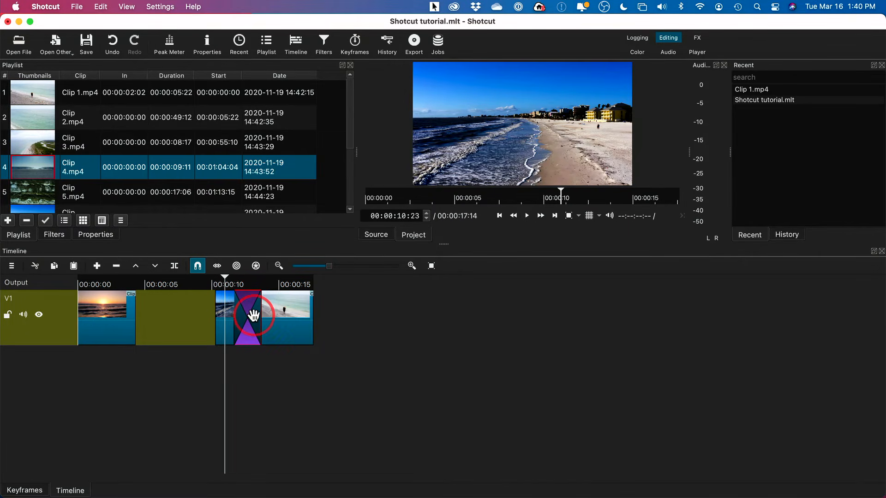
click(120, 48)
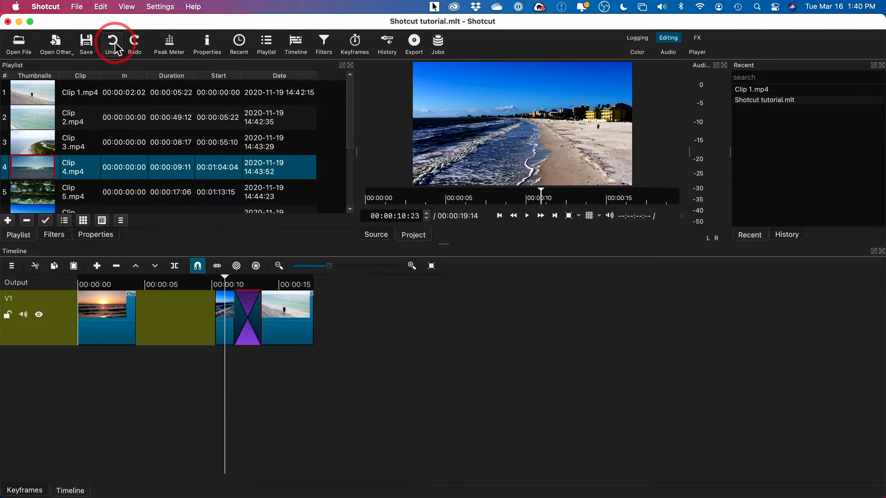
Step: Try placing Clip 1.mp4 over most of Clip 8.mp4, and undo both this and its previous move
drag(297, 313, 119, 332)
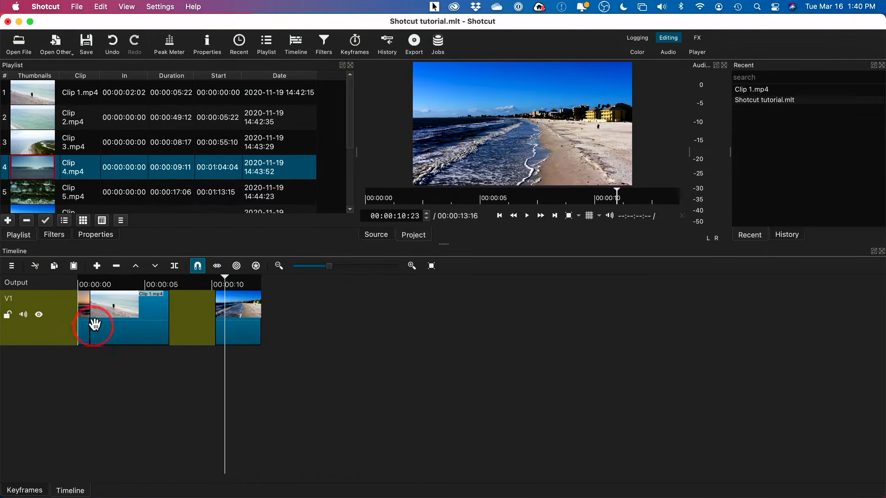
key(super+z)
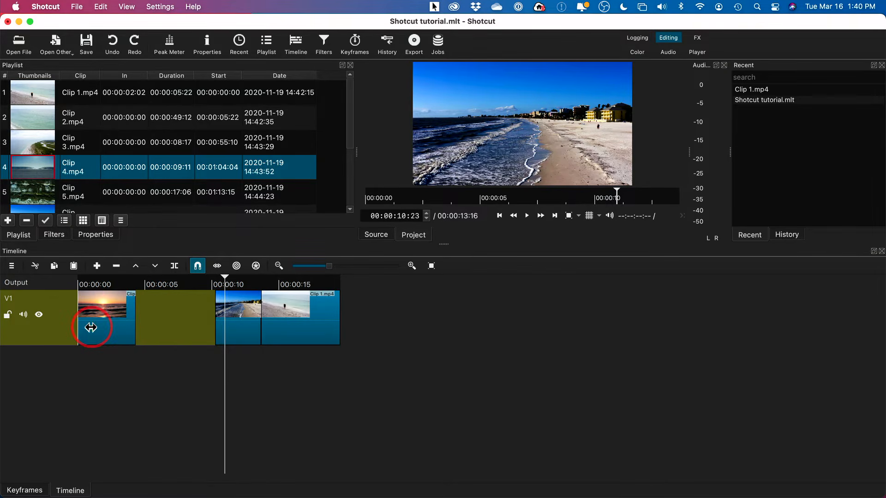
key(super+z)
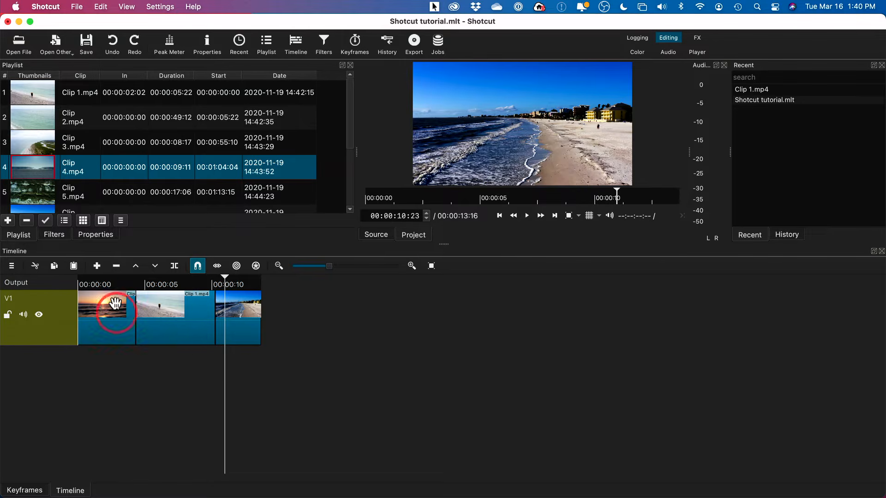
Step: Enlarge the timeline view and add a second video track above V1
mouse_move(342, 267)
mouse_down()
mouse_move(351, 266)
mouse_move(334, 265)
mouse_move(342, 265)
mouse_up()
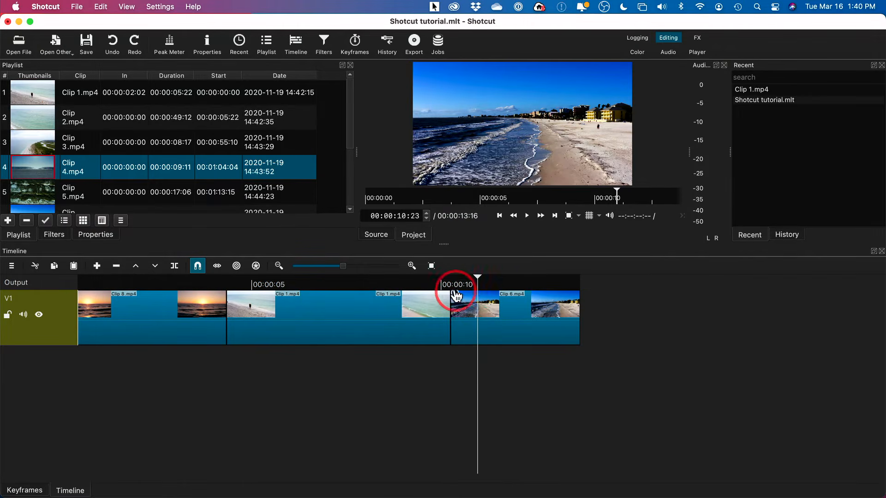
scroll(497, 288, left, 1)
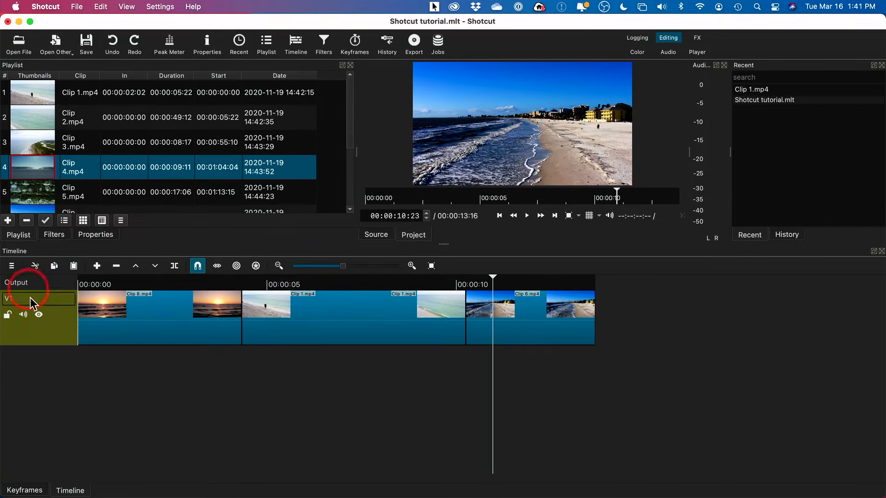
right_click(22, 364)
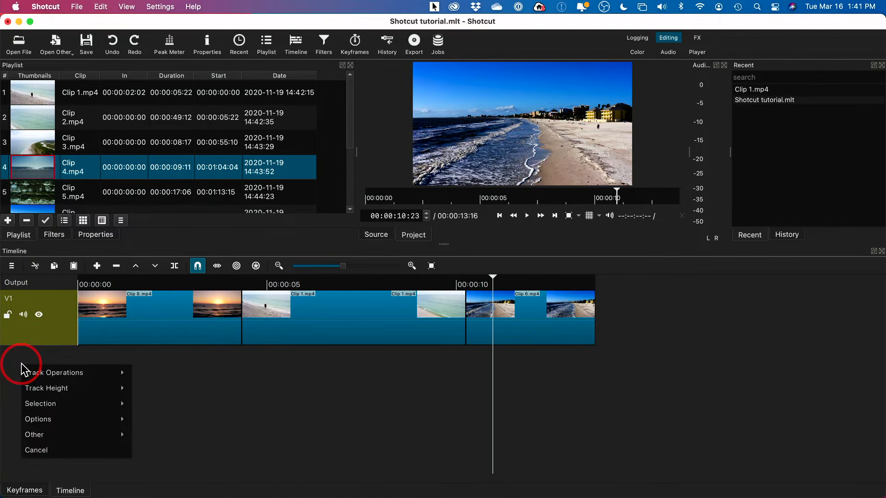
mouse_move(46, 376)
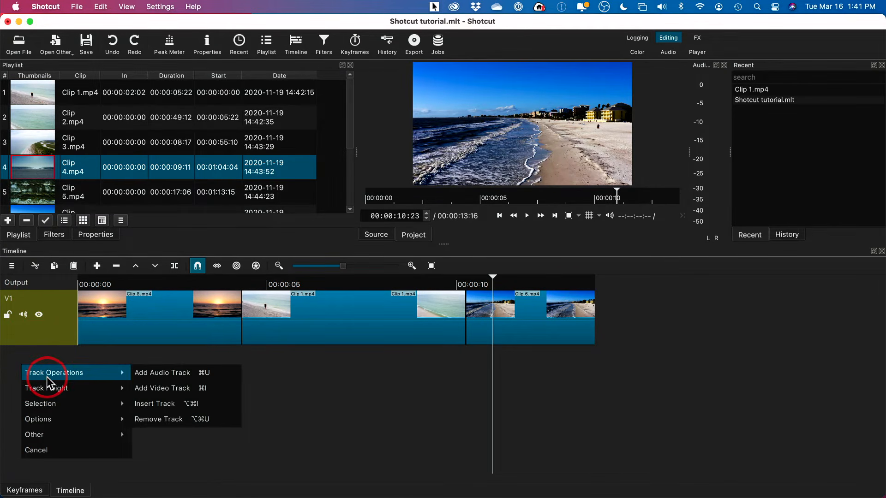
click(162, 388)
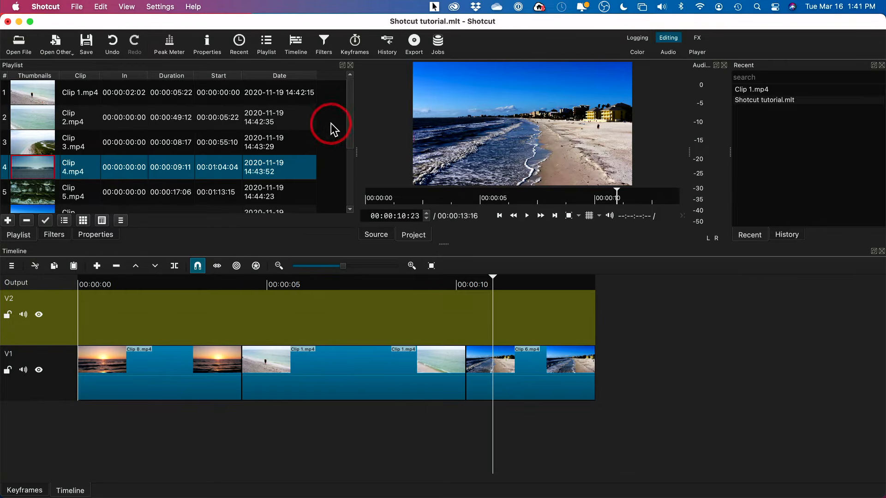
Step: Try inserting the Piano Inspiration audio from the playlist at the start of track V1, and undo the insertion
drag(350, 112, 299, 180)
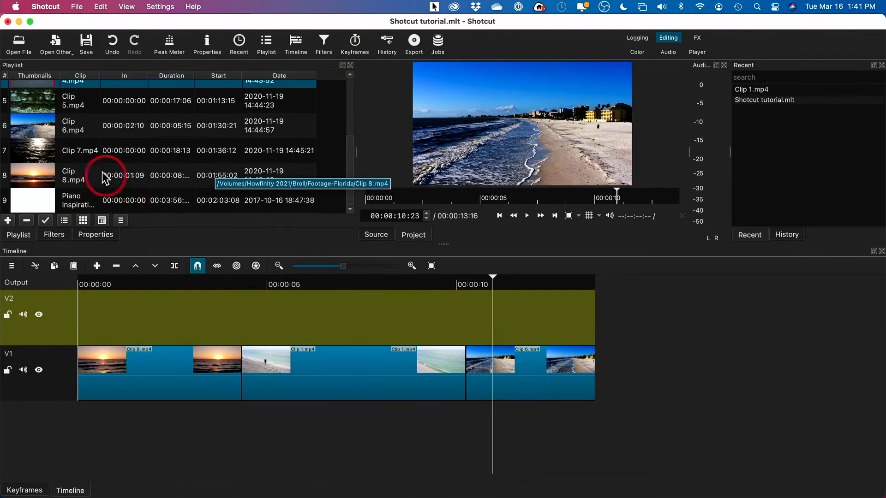
double_click(41, 206)
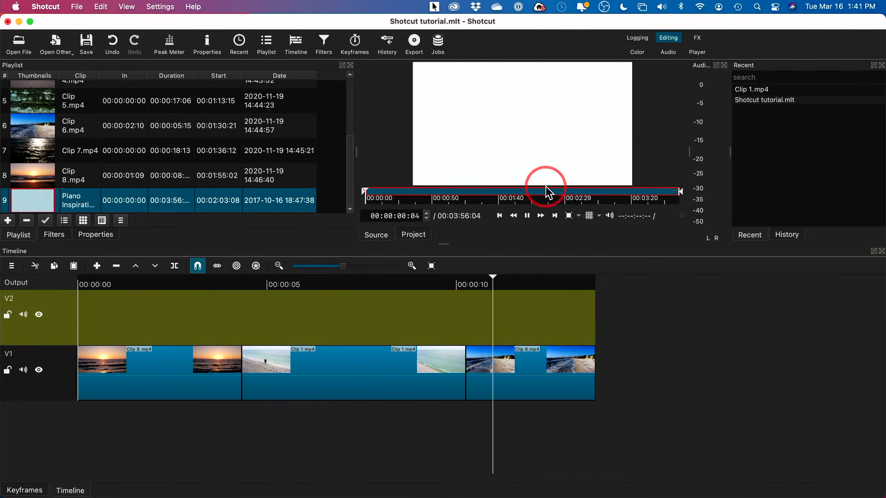
click(528, 218)
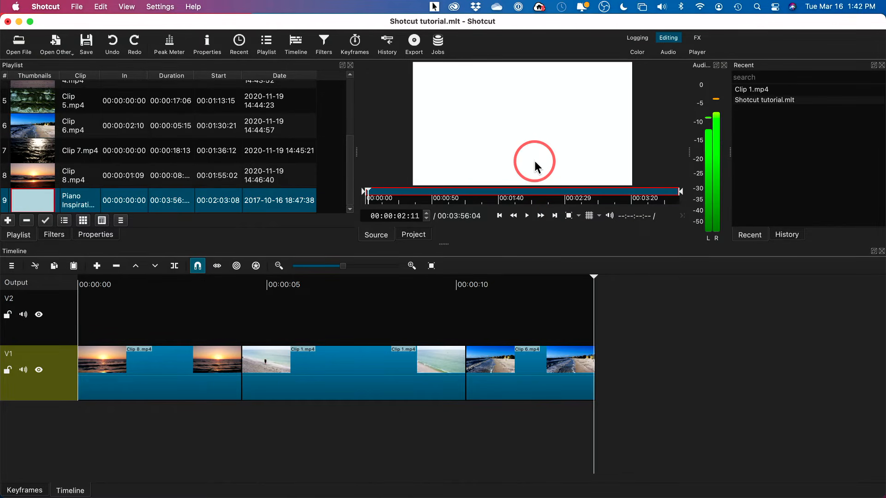
drag(512, 133, 90, 386)
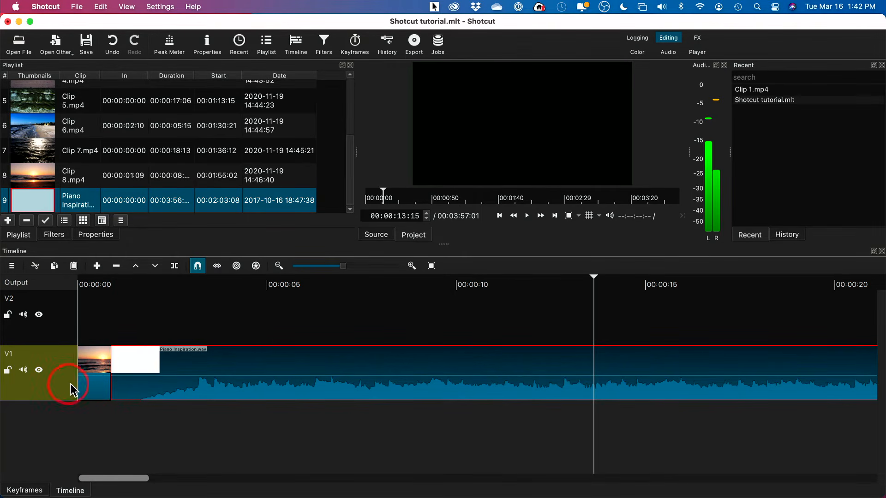
click(114, 42)
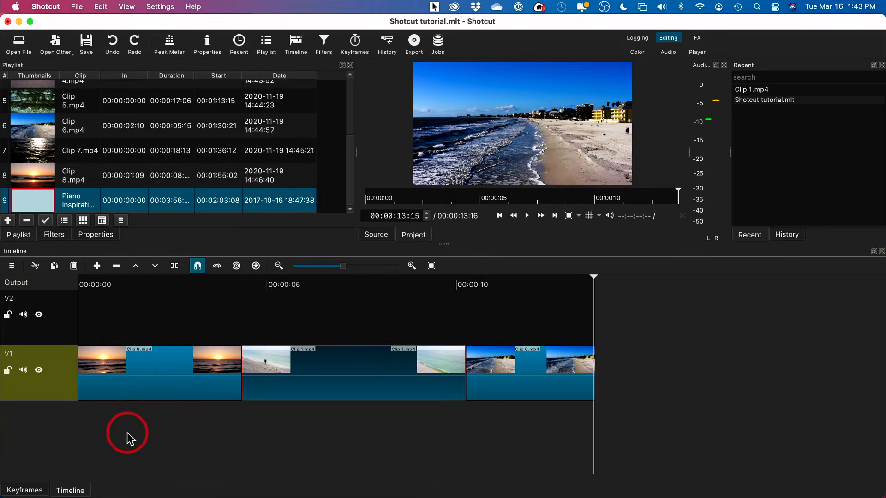
Step: Add an audio track below video track V1
right_click(34, 424)
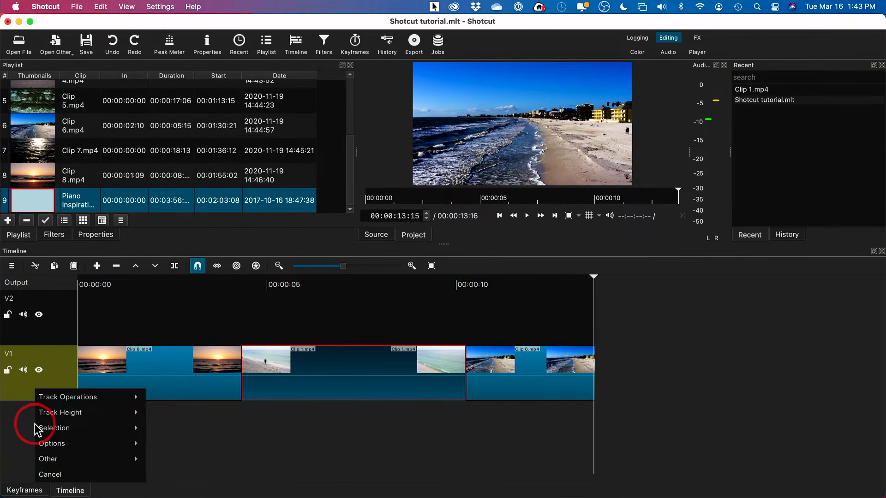
mouse_move(51, 412)
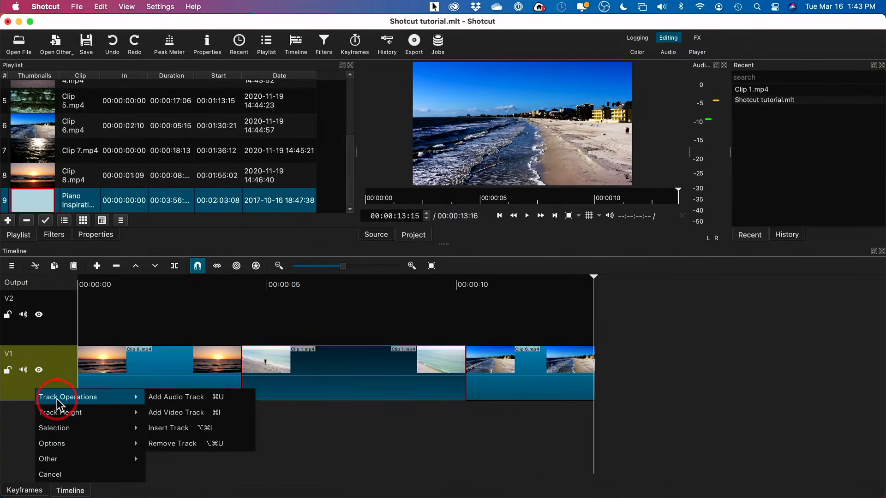
click(188, 402)
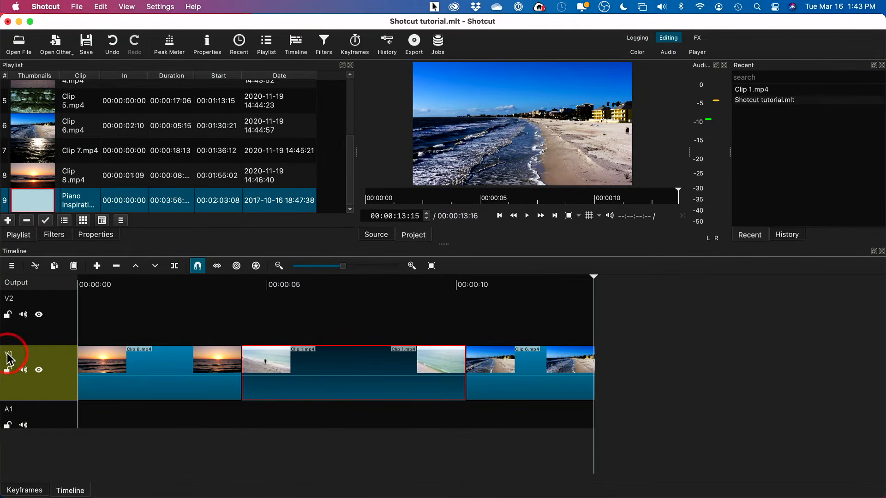
Step: Open the Piano Inspiration audio from the playlist, pause it, and place it at the start of track A1
click(30, 207)
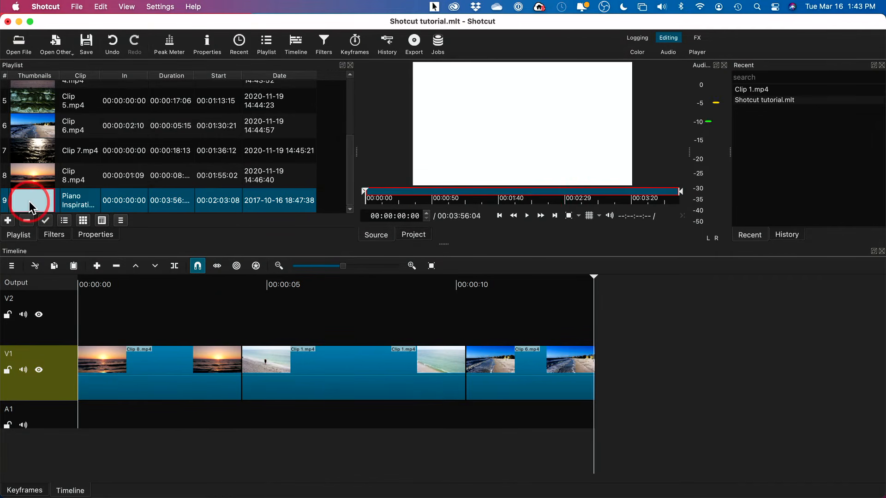
click(527, 215)
click(498, 155)
drag(497, 155, 80, 421)
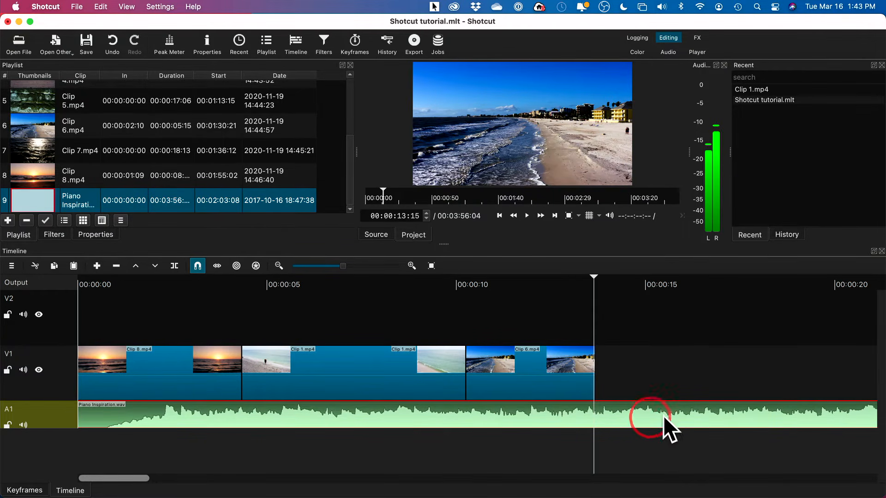
Step: Split Piano Inspiration.wav where the video ends and delete the excess, and mute the computer's sound
click(175, 268)
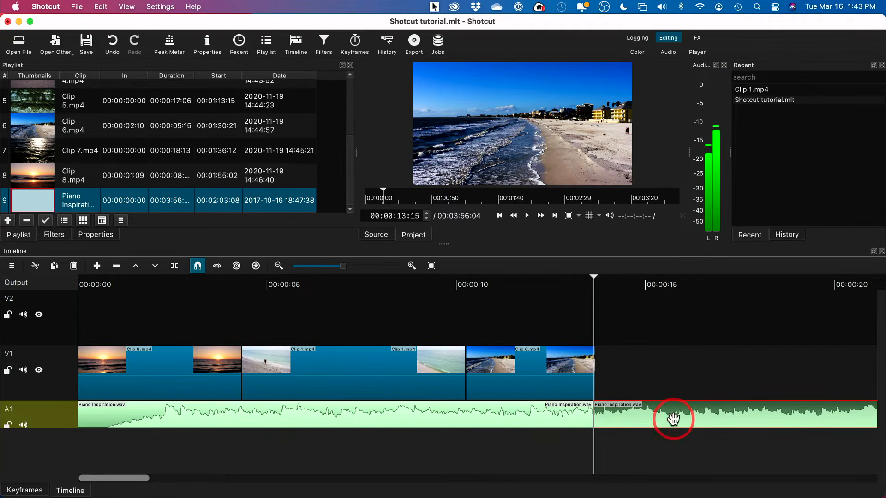
key(Delete)
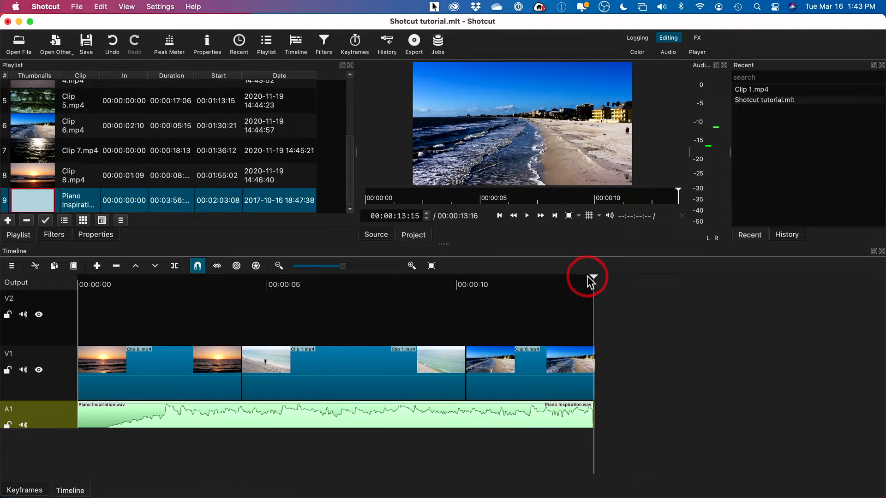
key(XF86AudioMute)
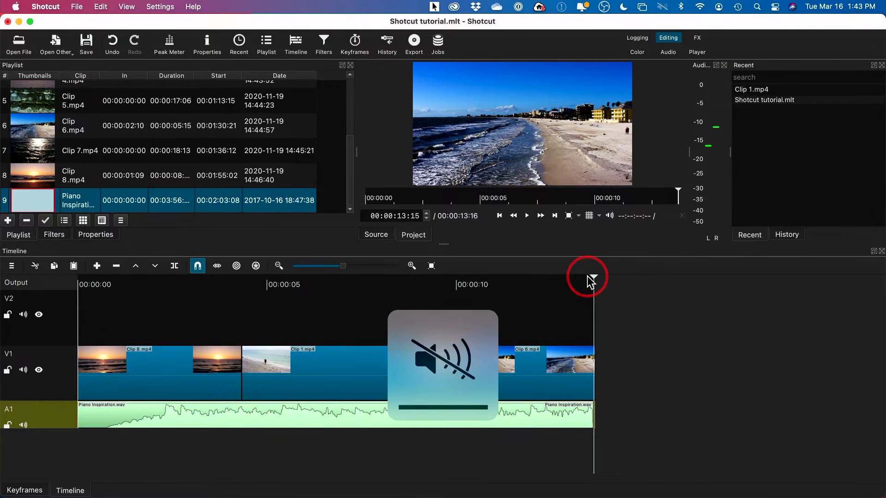
drag(591, 279, 543, 279)
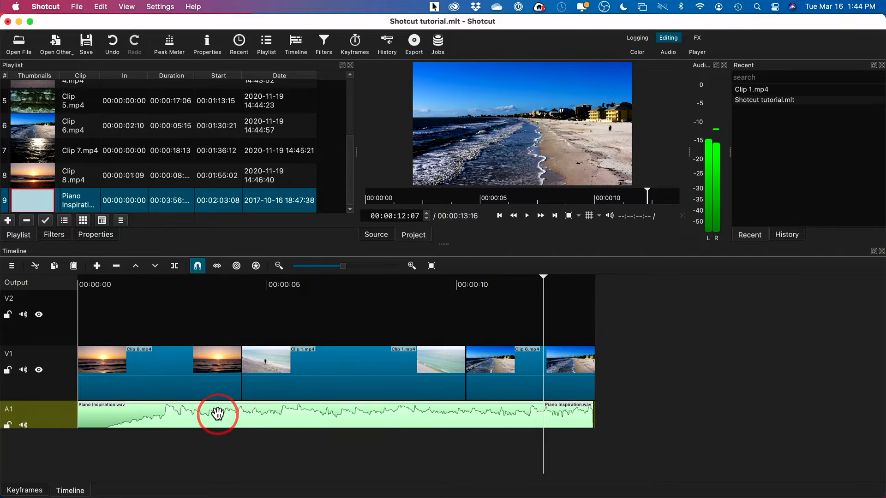
Step: Add a second audio track below A1, open its name for editing, and keep the name A2
right_click(25, 446)
mouse_move(73, 397)
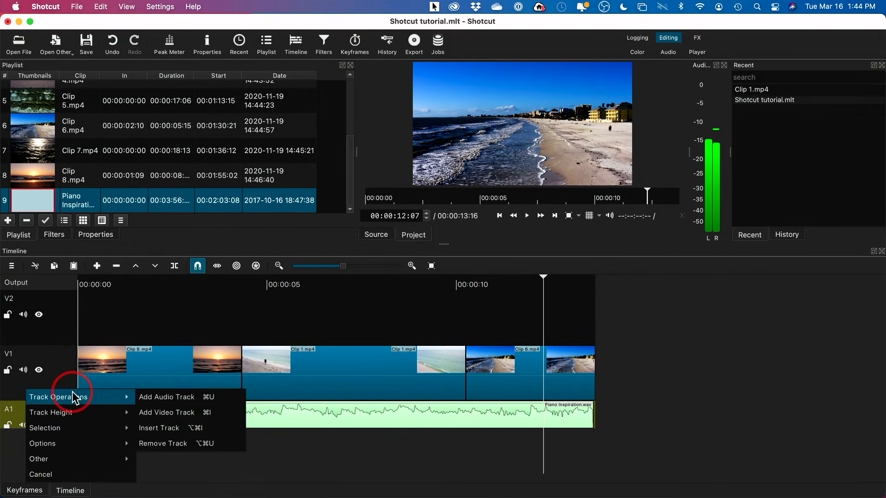
click(162, 398)
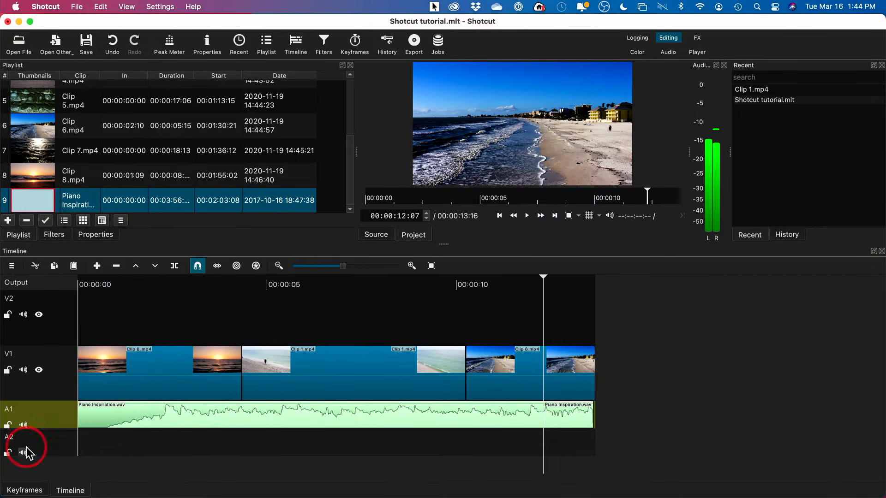
double_click(9, 439)
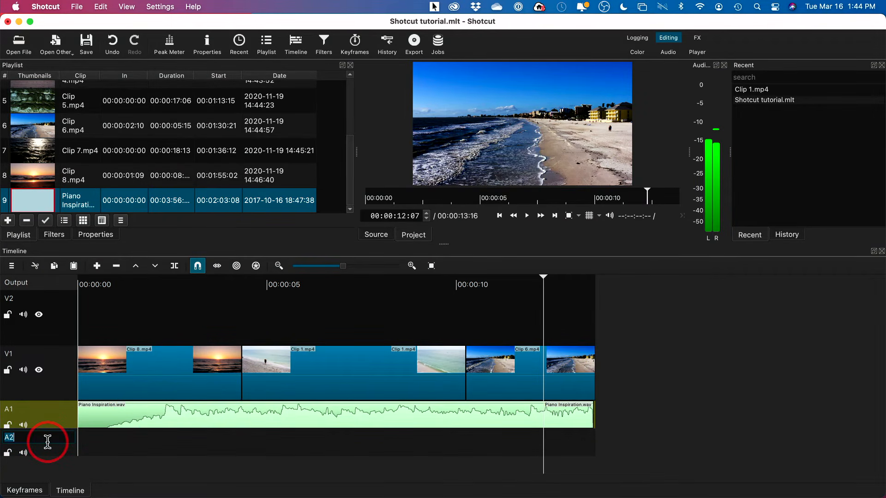
key(Return)
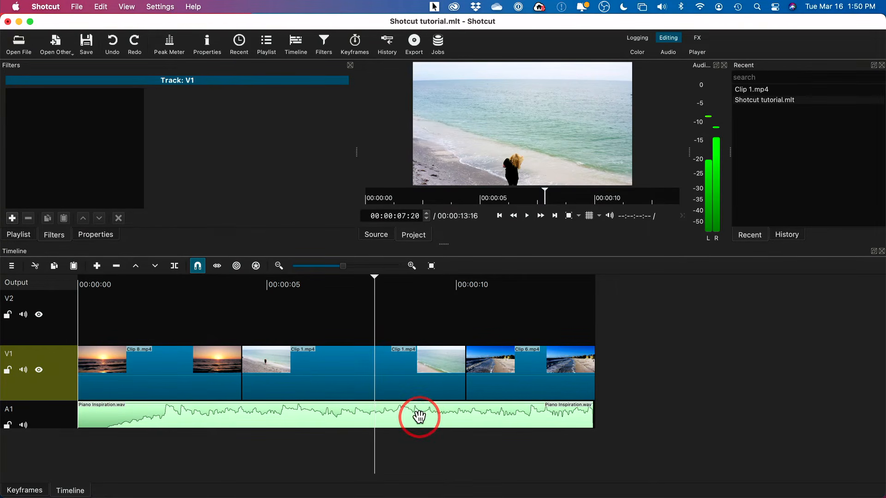
Step: Add the Gain / Volume filter to the Piano Inspiration.wav clip on track A1
click(399, 414)
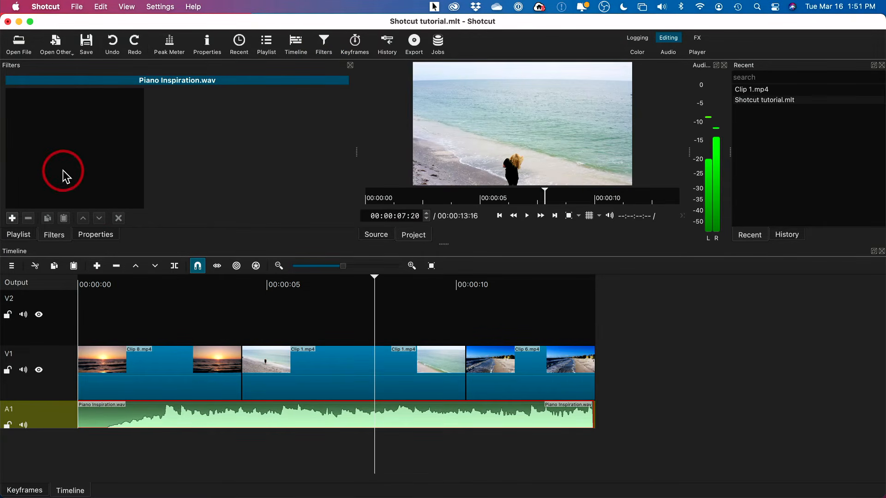
click(11, 217)
scroll(103, 193, down, 5)
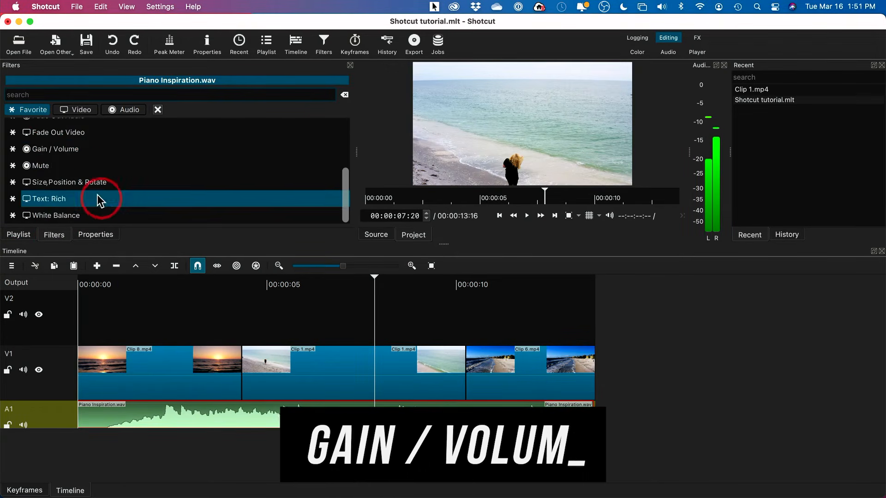
click(67, 149)
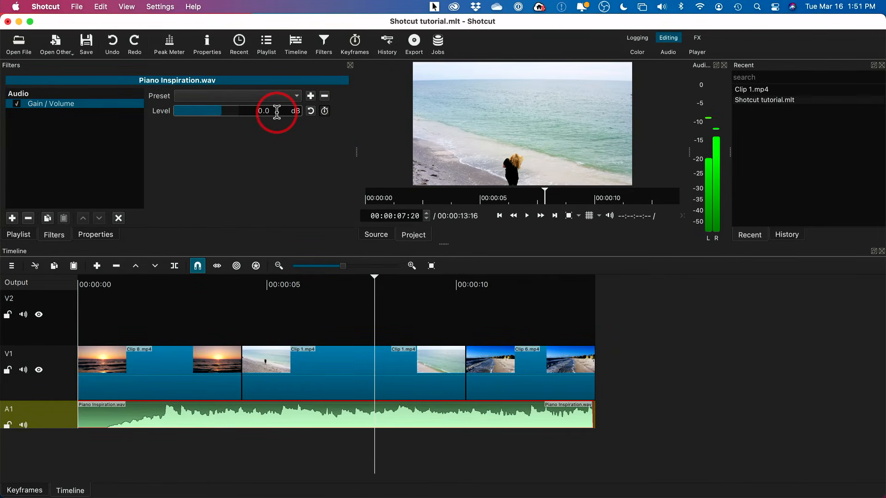
Step: Try Gain / Volume levels of -28.0 dB and -15.5 dB on Piano Inspiration.wav, playing back the timeline to check the audio meter
drag(217, 119, 203, 112)
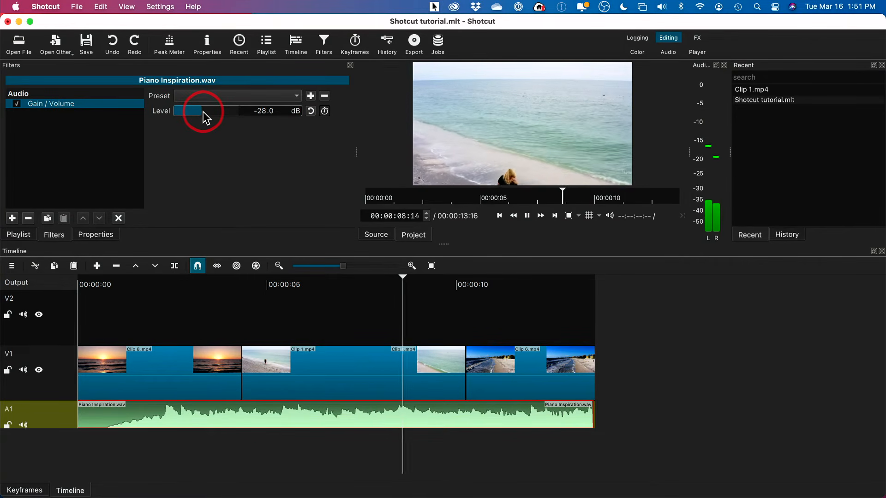
key(space)
drag(203, 111, 212, 112)
key(space)
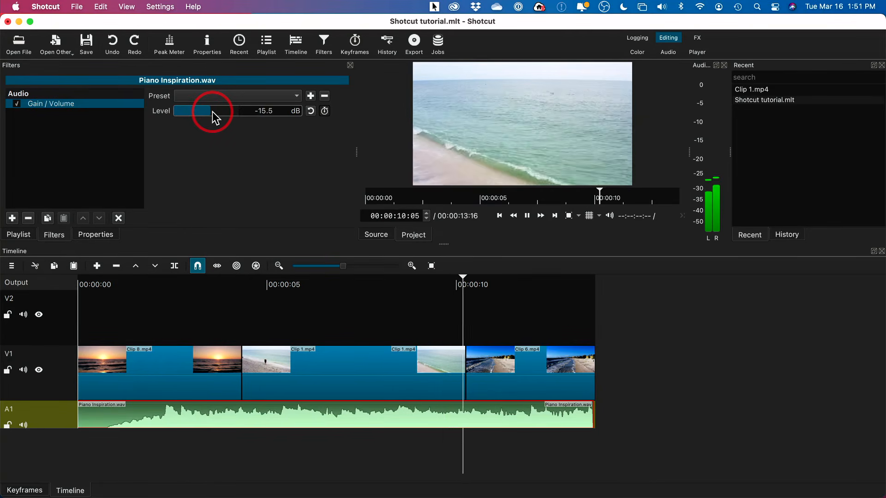
key(space)
mouse_move(723, 172)
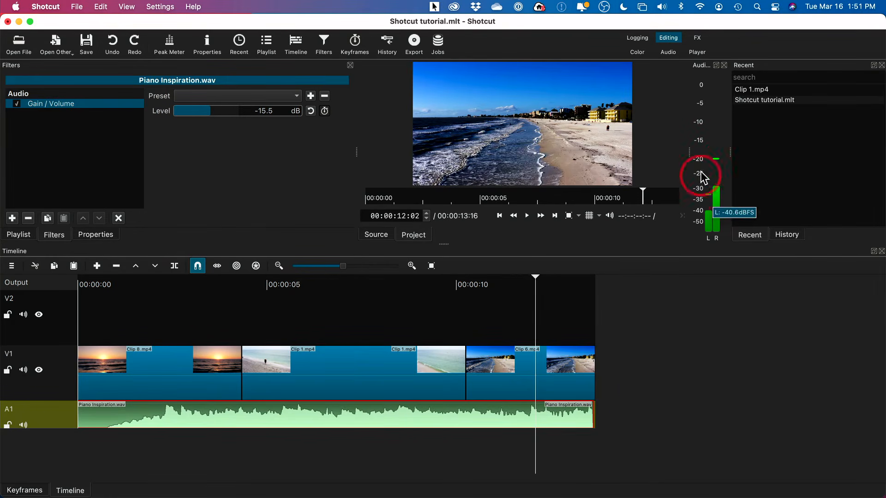
click(174, 319)
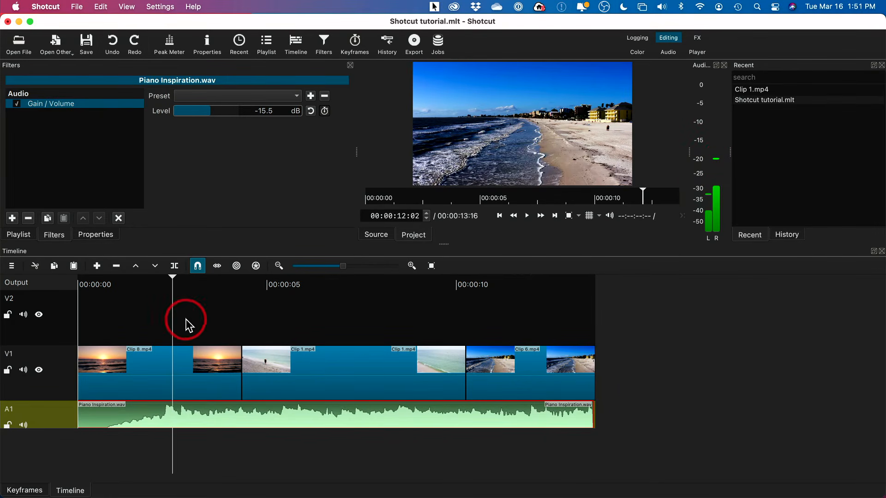
key(space)
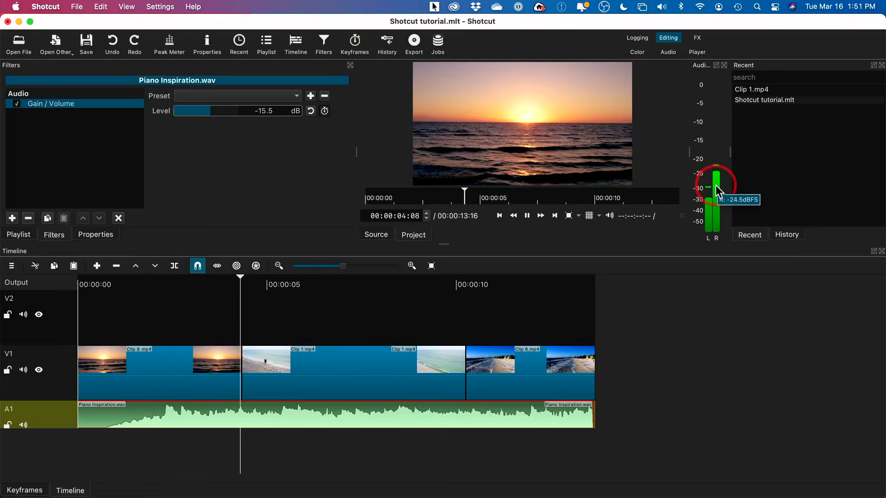
Step: Set the Gain / Volume level of Piano Inspiration.wav to 3.0 dB and play back the result
key(space)
drag(207, 111, 225, 110)
key(space)
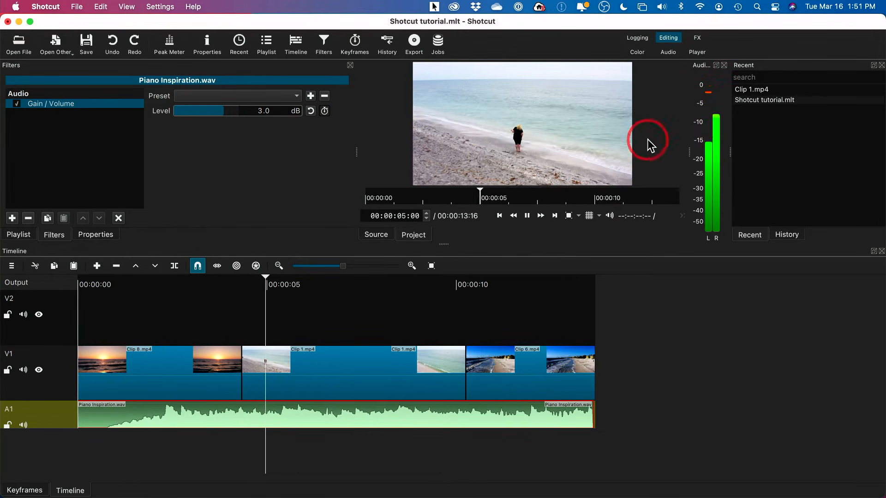
key(space)
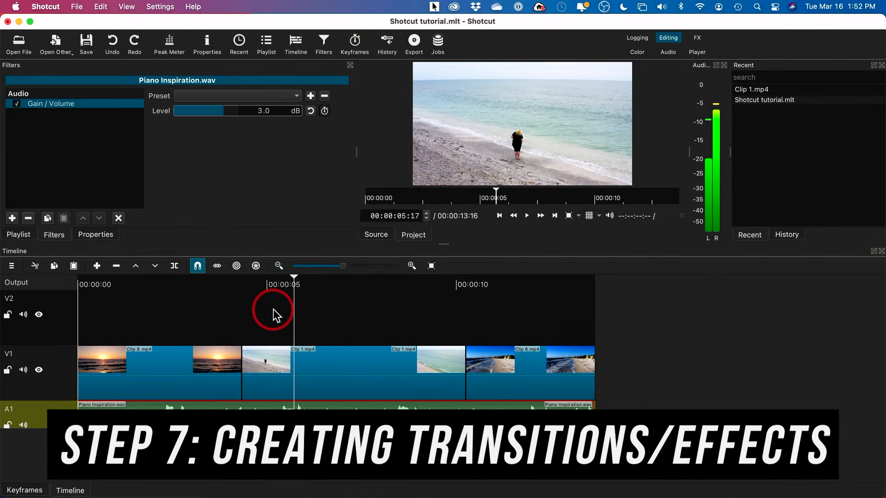
Step: Mute the computer's sound and preview the cut from Clip 8.mp4 to Clip 1.mp4, returning the playhead before the cut
key(XF86AudioMute)
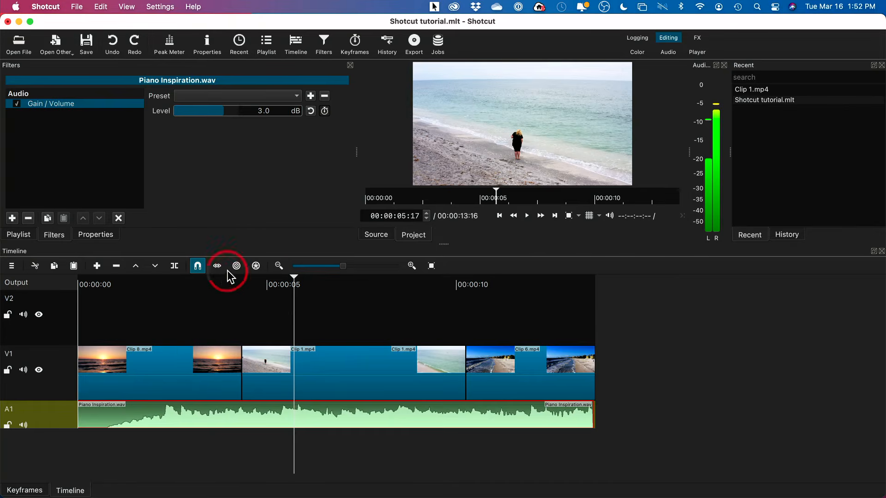
drag(297, 273, 270, 281)
drag(204, 288, 212, 287)
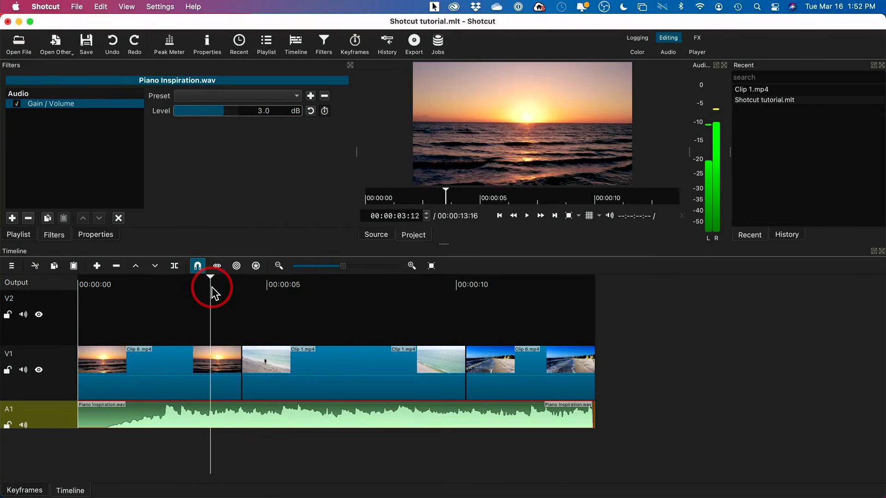
key(space)
key(space)
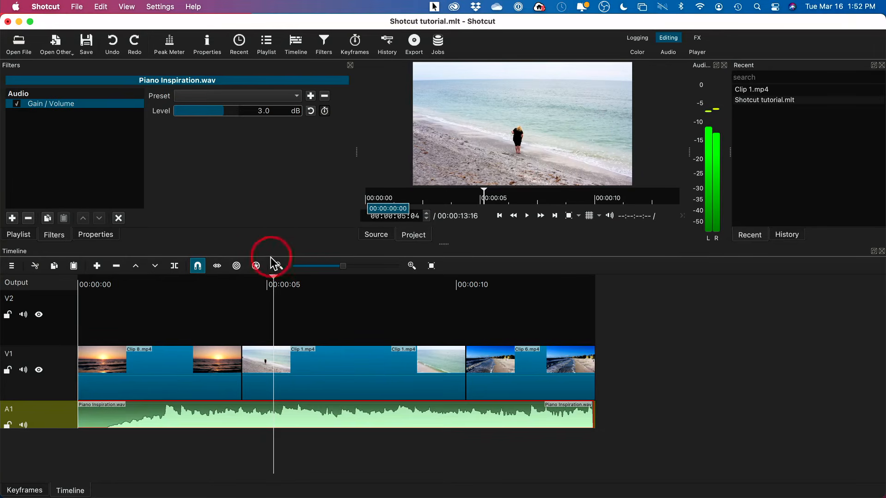
drag(274, 279, 211, 290)
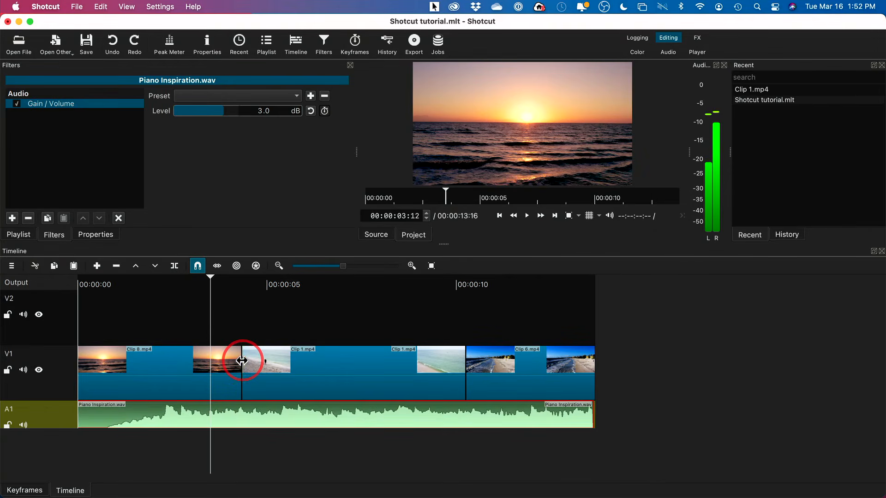
Step: Move Clip 1.mp4 slightly earlier on track V1 so it overlaps Clip 8.mp4's end, creating a short transition
right_click(242, 361)
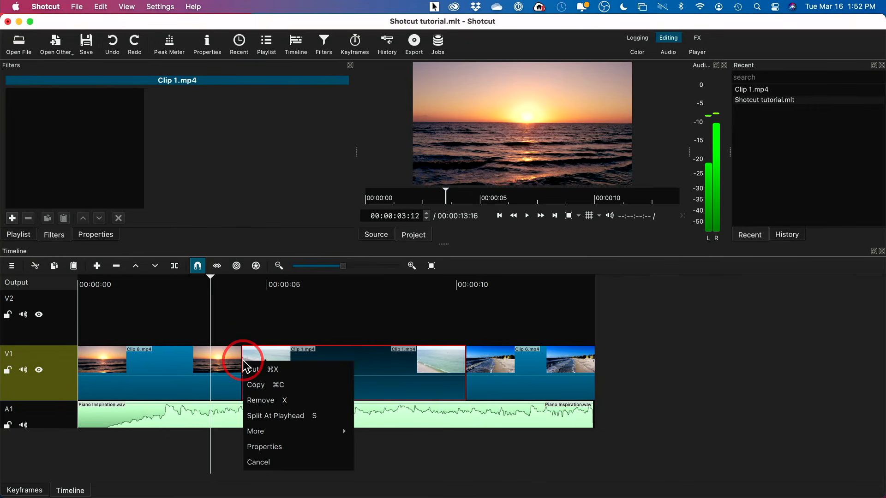
click(243, 337)
click(242, 337)
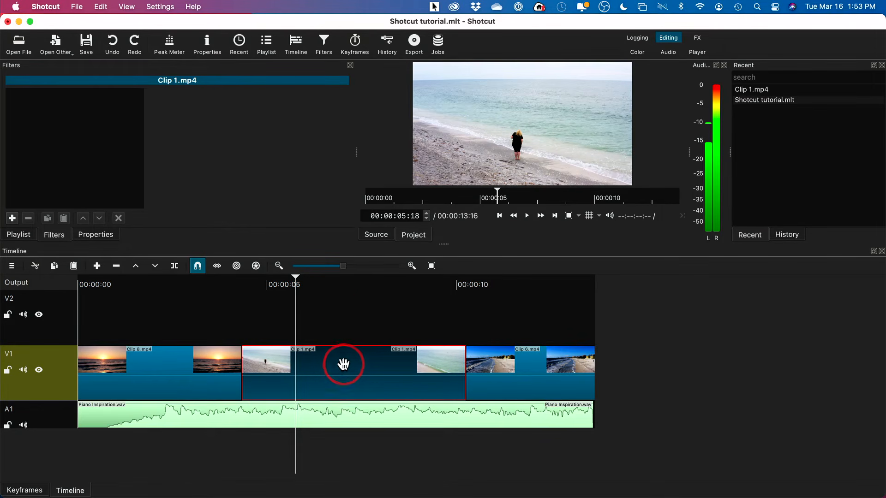
drag(340, 368, 327, 368)
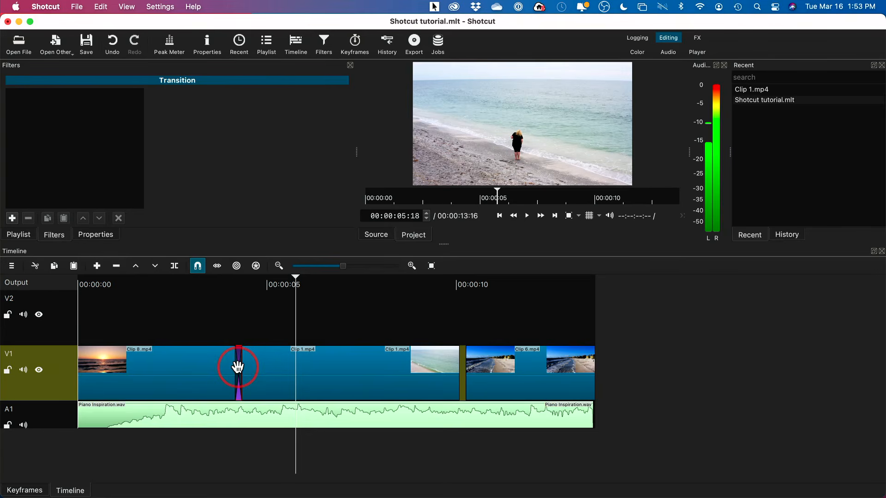
Step: Open the properties of the transition between Clip 8.mp4 and Clip 1.mp4, keep Dissolve, and set its audio mix to 13%
drag(295, 276, 217, 282)
key(space)
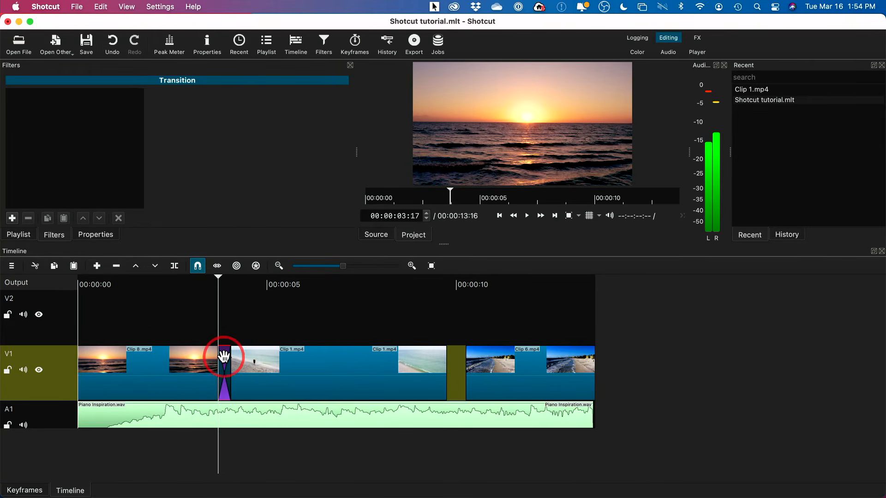
right_click(224, 357)
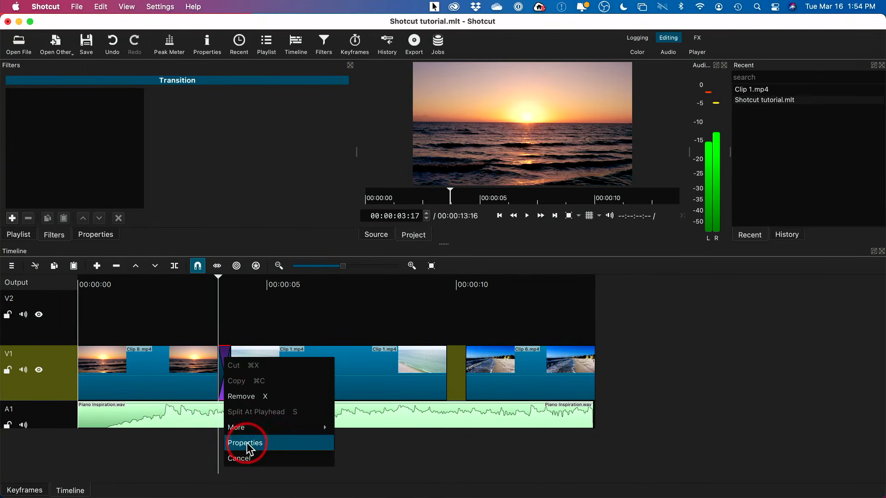
click(248, 444)
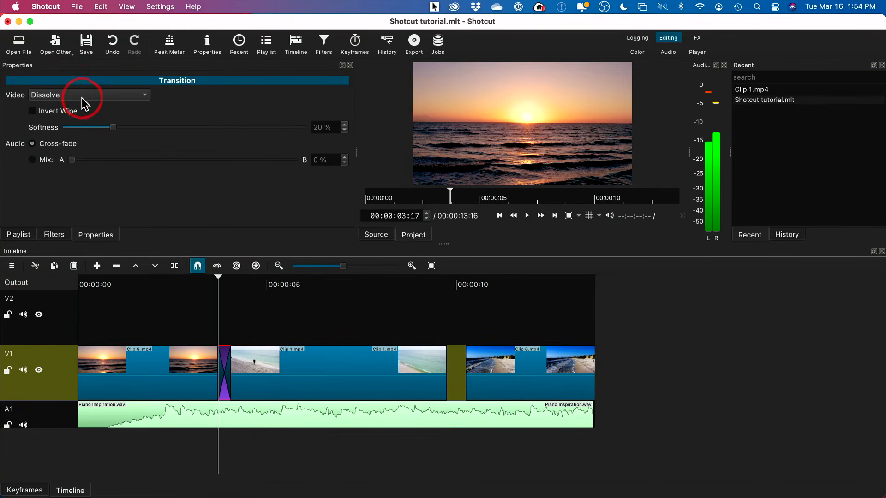
click(109, 96)
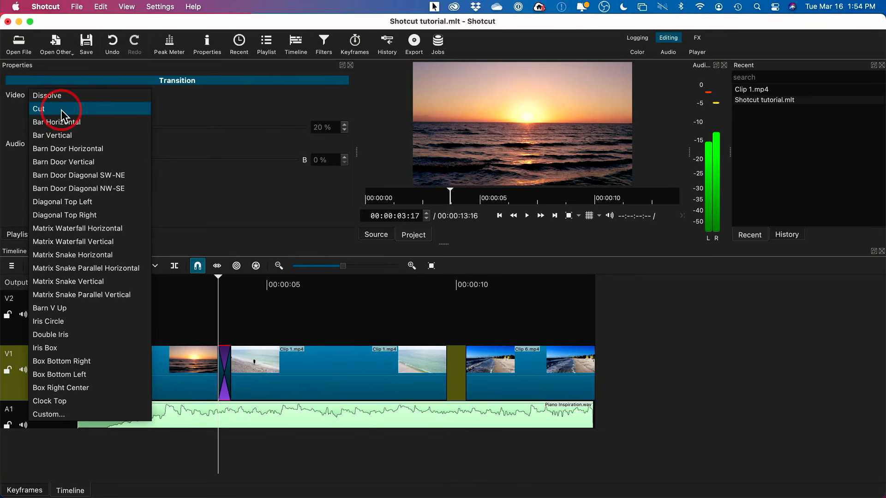
click(118, 317)
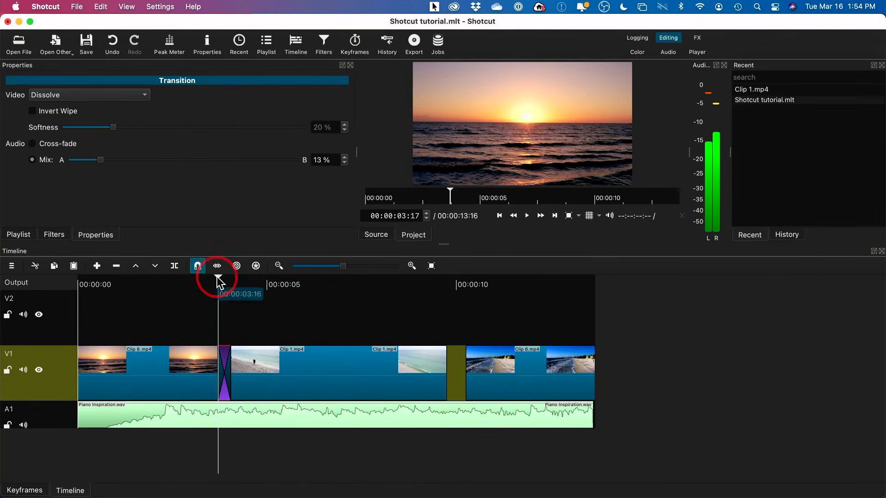
Step: Lengthen the transition between Clip 8.mp4 and Clip 1.mp4 by about 8 frames and play it back
drag(218, 278, 198, 278)
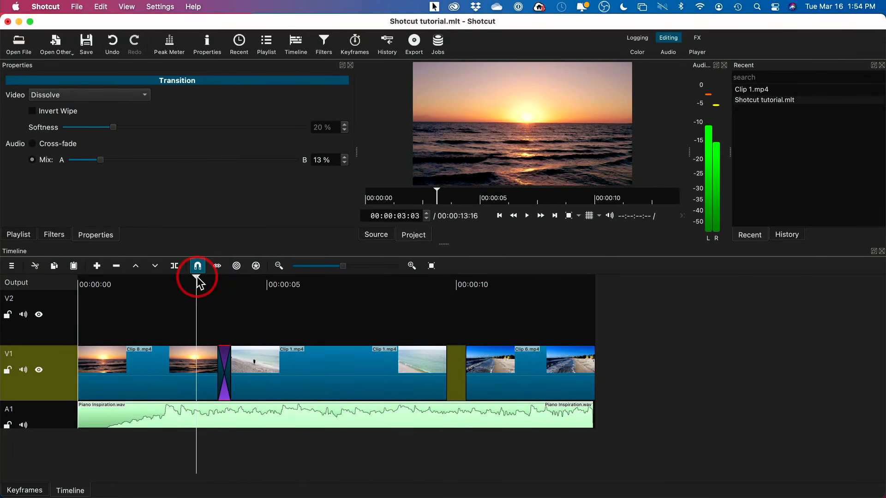
mouse_move(231, 365)
mouse_down()
mouse_move(272, 358)
mouse_move(243, 357)
mouse_up()
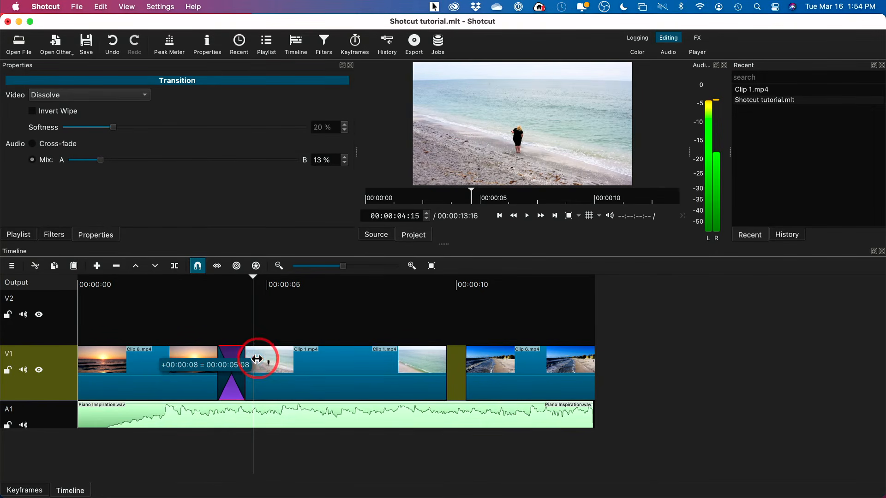
click(193, 280)
key(space)
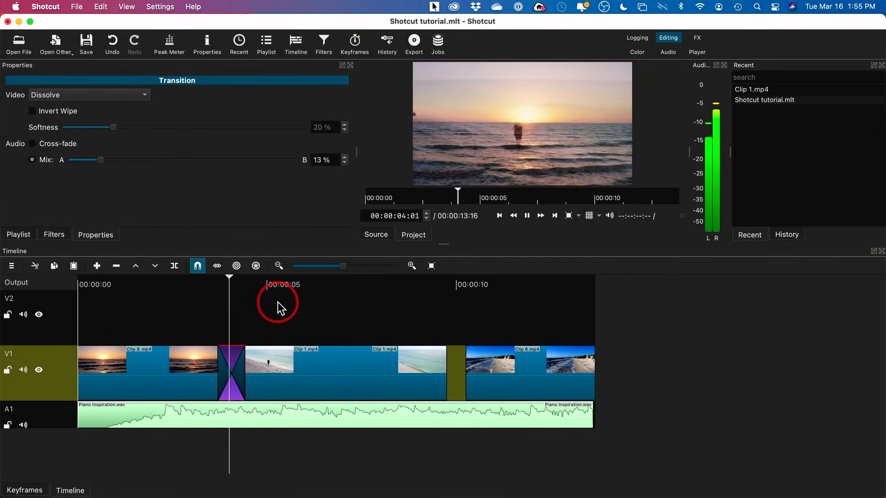
key(space)
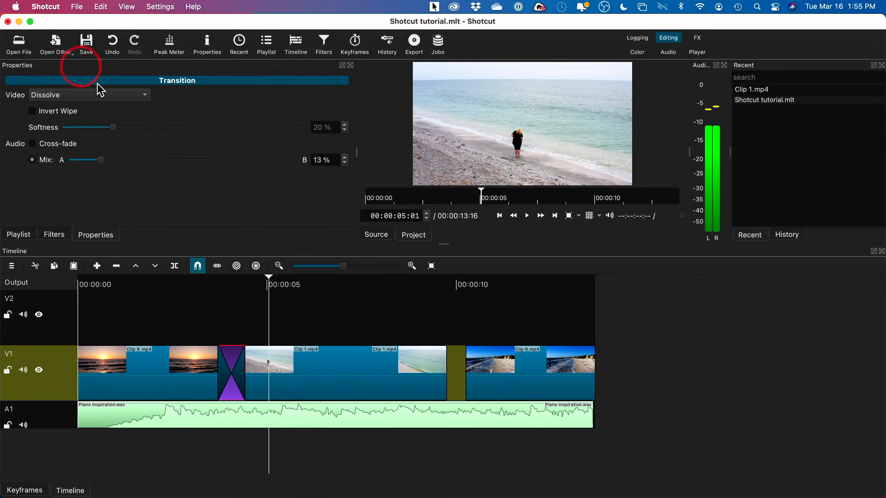
Step: Try Barn Door Vertical for the video transition, switch it to Matrix Snake Parallel Horizontal, and preview the result
click(81, 95)
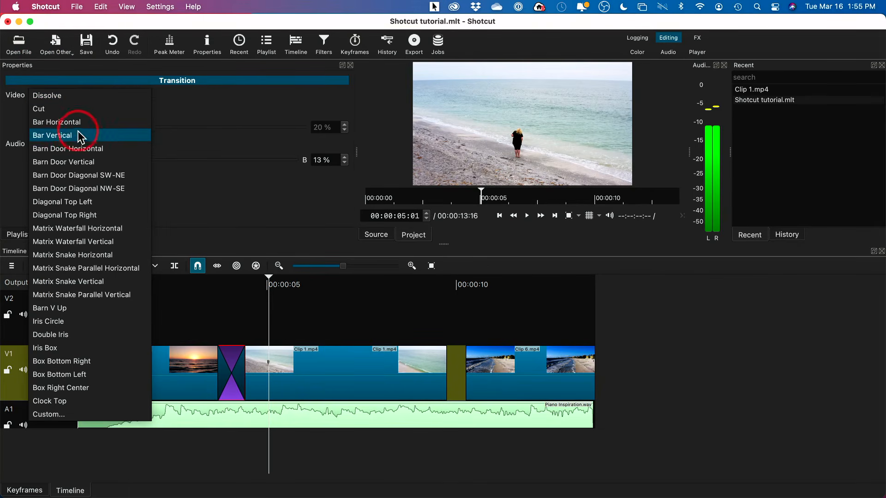
click(78, 162)
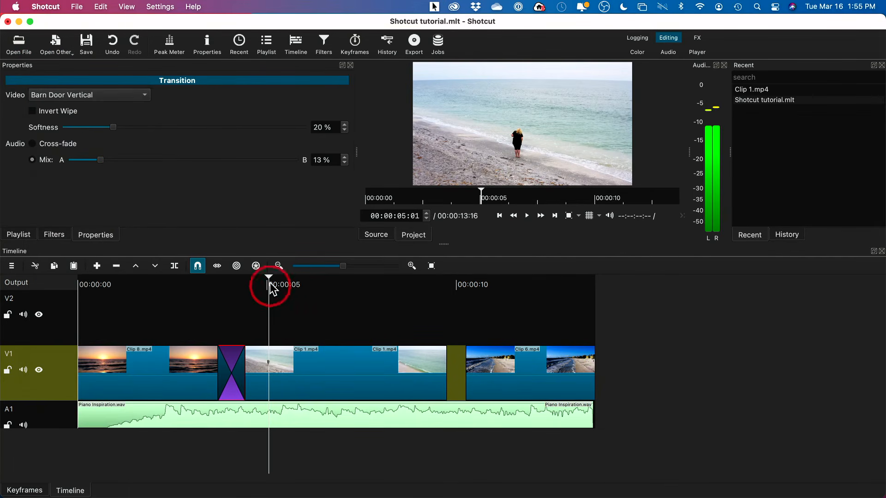
drag(271, 284, 206, 286)
key(space)
click(207, 284)
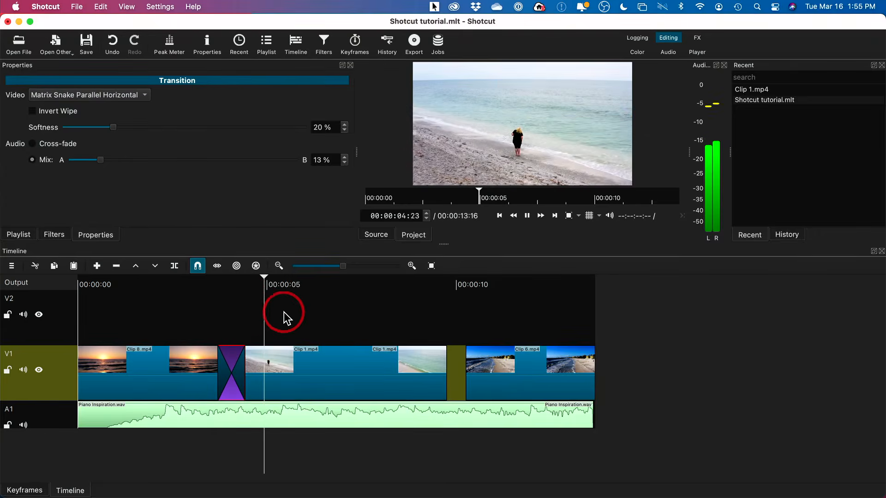
key(space)
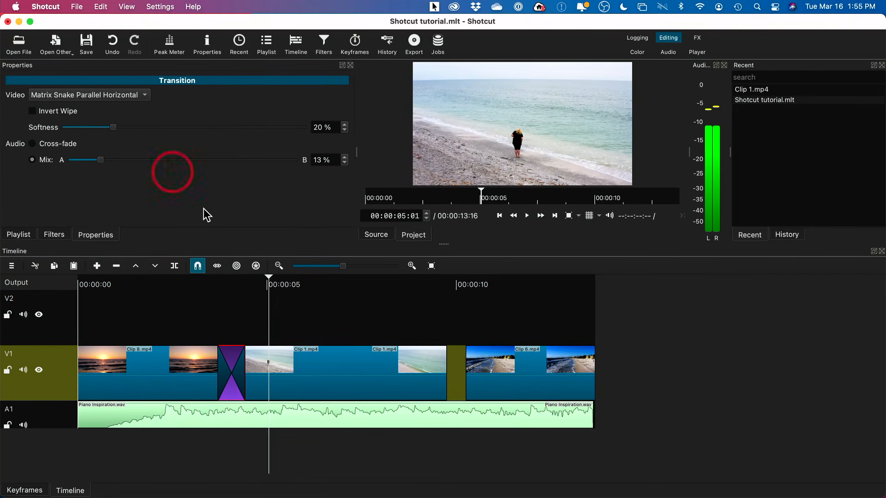
Step: Close the gap between Clip 1.mp4 and Clip 6.mp4 on track V1 and trim Piano Inspiration.wav to the video's end
drag(465, 373, 445, 364)
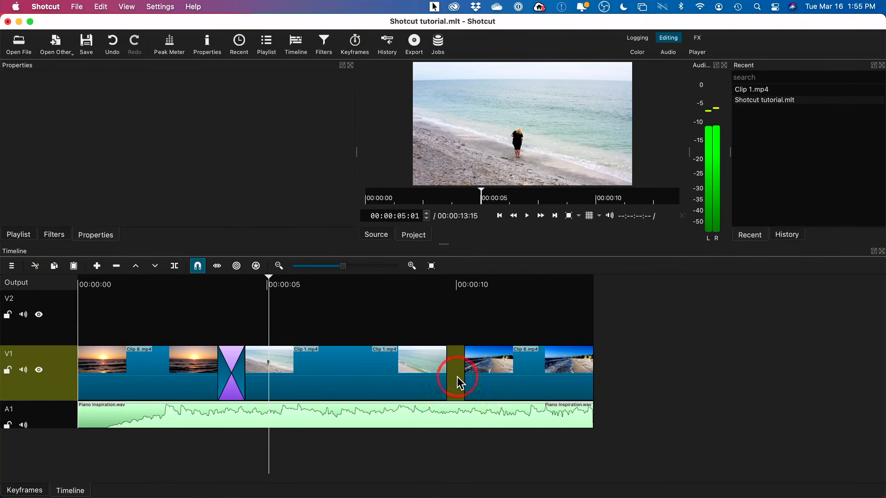
drag(486, 356, 468, 356)
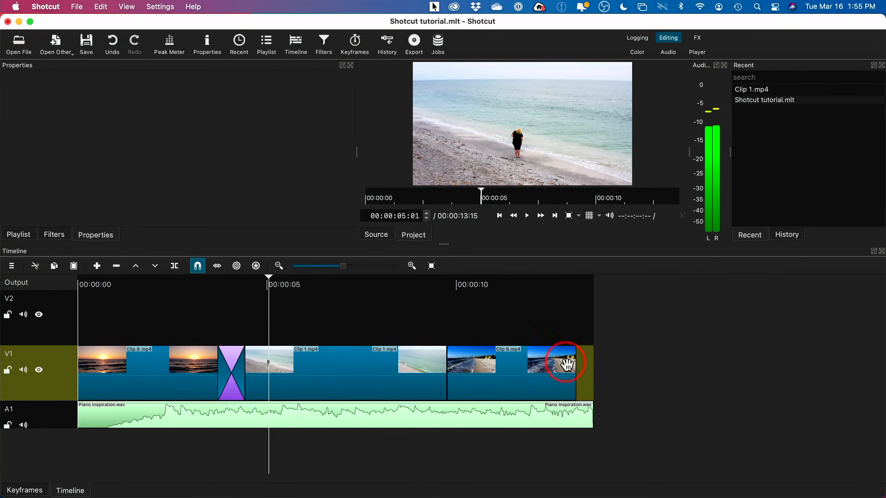
drag(589, 410, 570, 407)
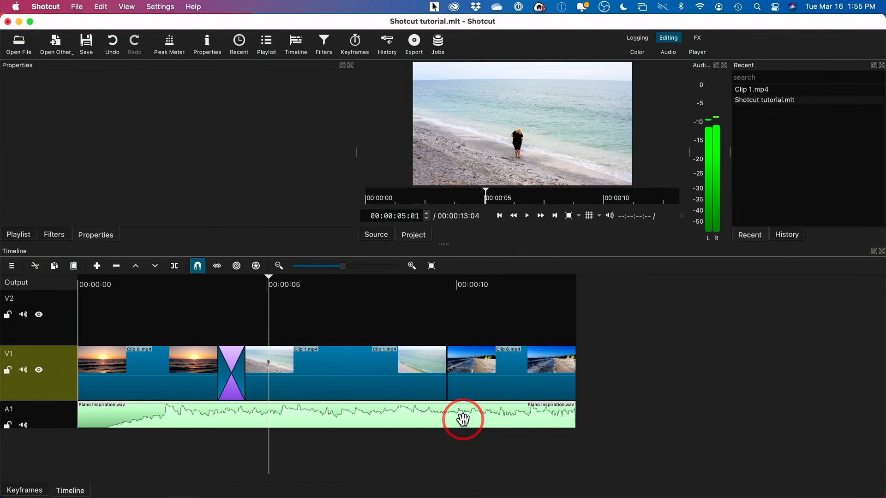
Step: Select Clip 1.mp4 and examine the audio filters that can be added to it
click(305, 380)
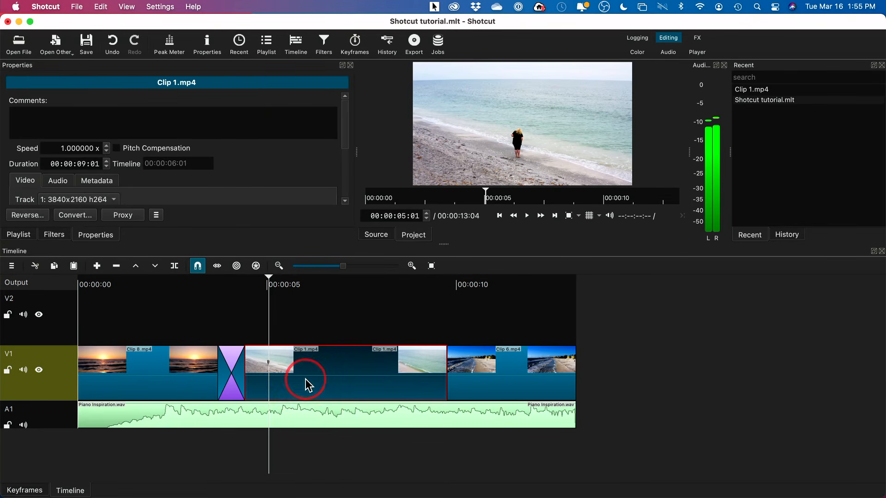
click(325, 45)
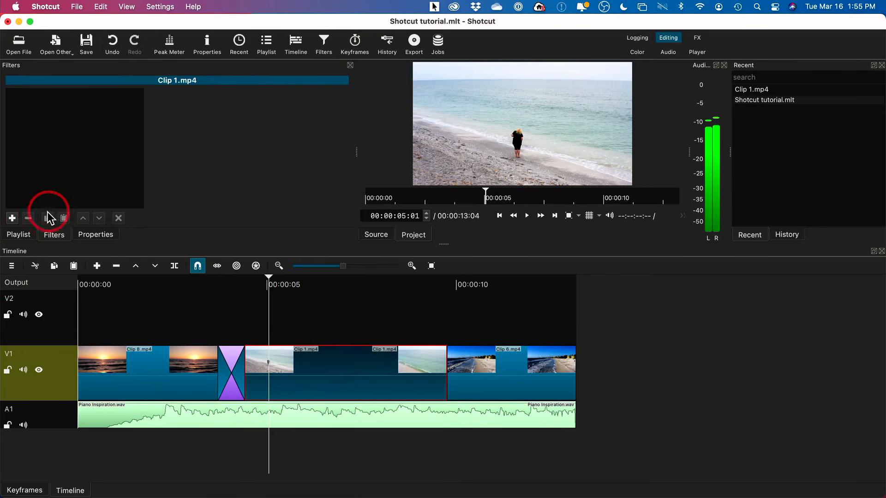
click(13, 219)
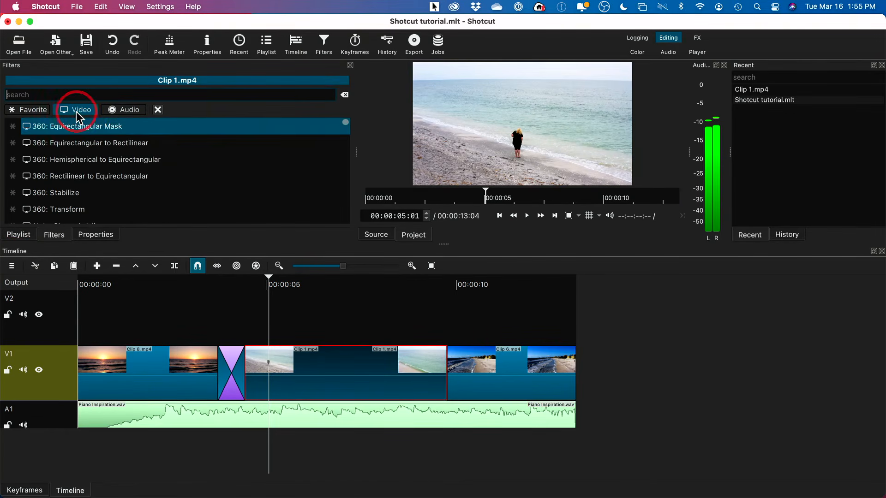
click(122, 111)
scroll(135, 159, down, 3)
scroll(135, 157, down, 6)
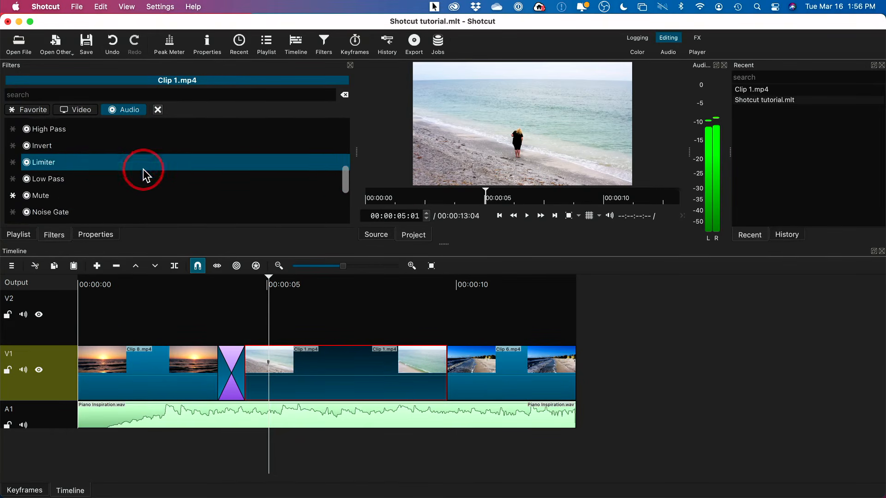
scroll(143, 169, down, 5)
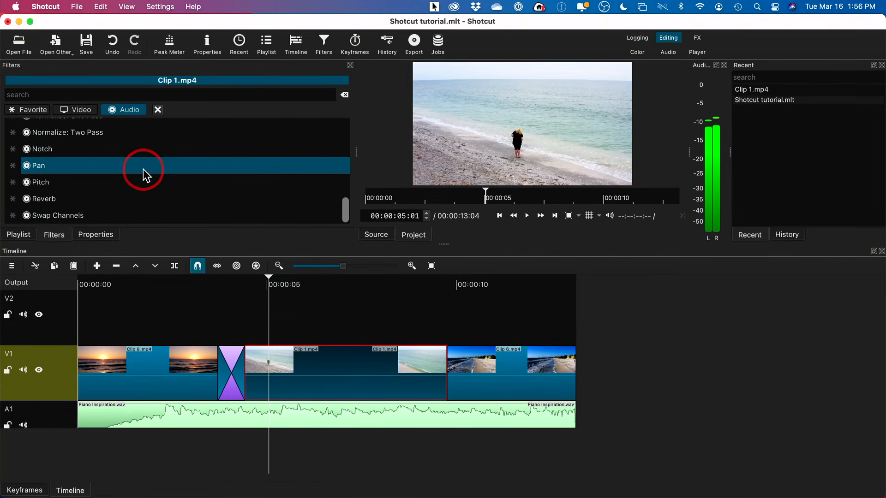
scroll(143, 169, up, 14)
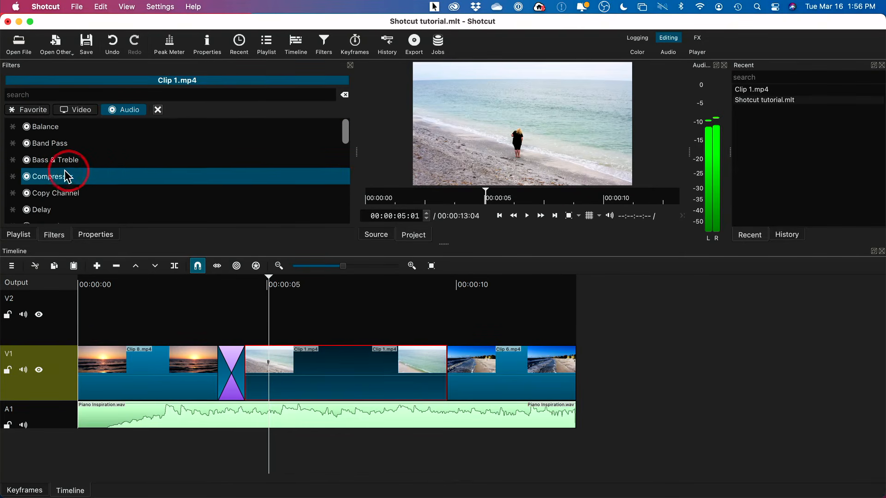
scroll(142, 173, down, 6)
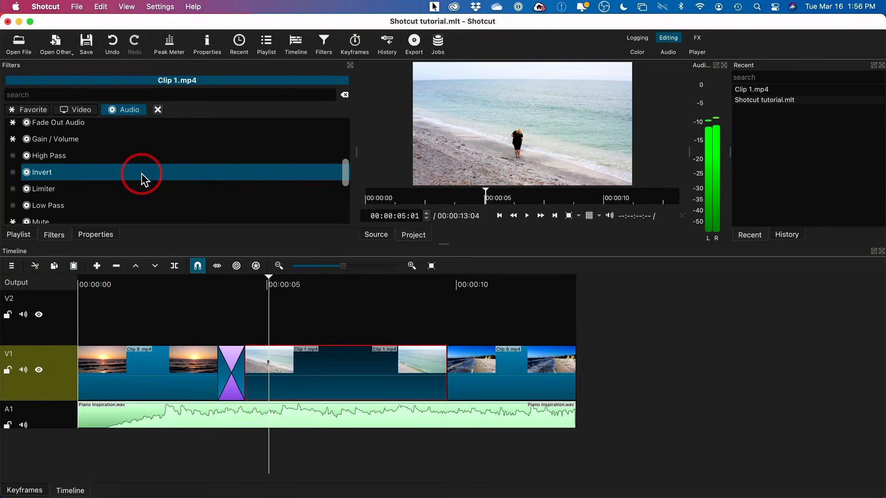
scroll(142, 173, up, 2)
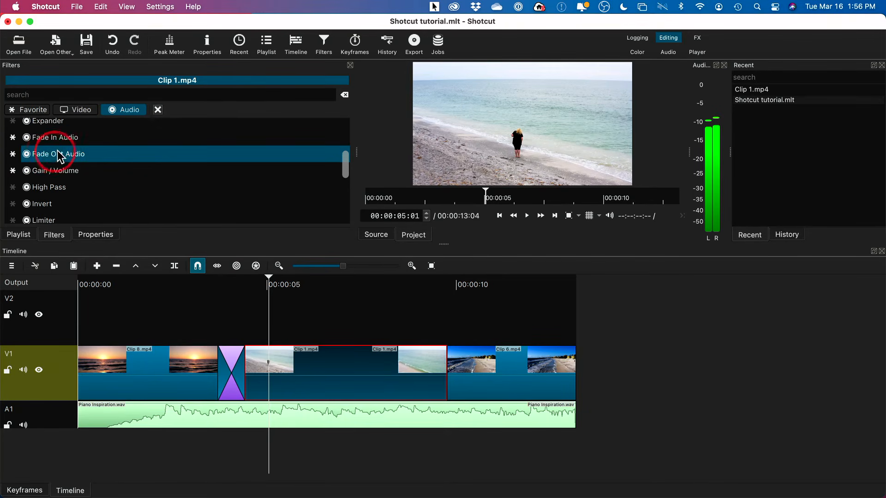
Step: Add the Saturation video filter to Clip 1.mp4
click(79, 110)
scroll(112, 189, down, 20)
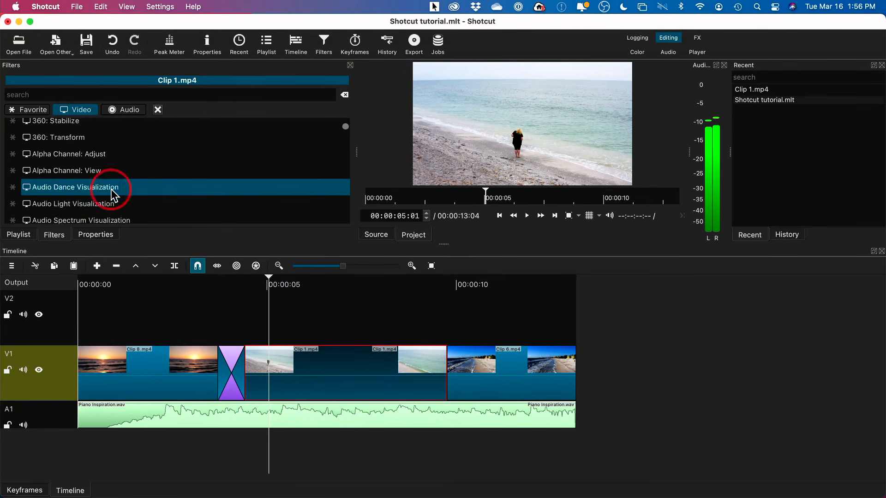
scroll(111, 189, down, 10)
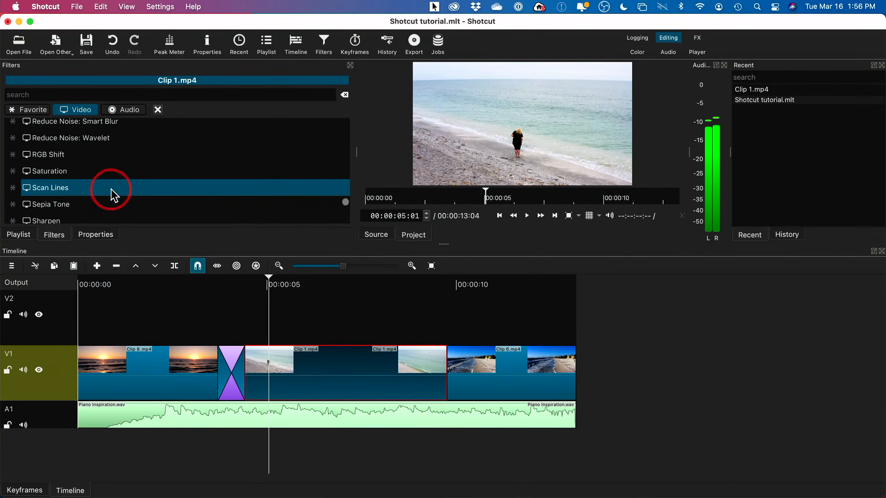
click(45, 174)
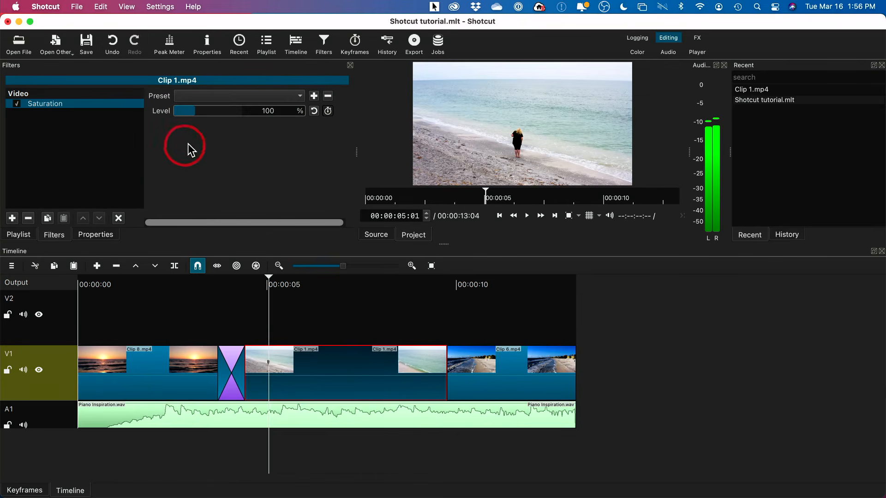
Step: Try a Saturation level of 0% on Clip 1.mp4, raise it to 113%, and disable the filter
mouse_move(198, 112)
mouse_down()
mouse_move(231, 110)
mouse_move(194, 115)
mouse_up()
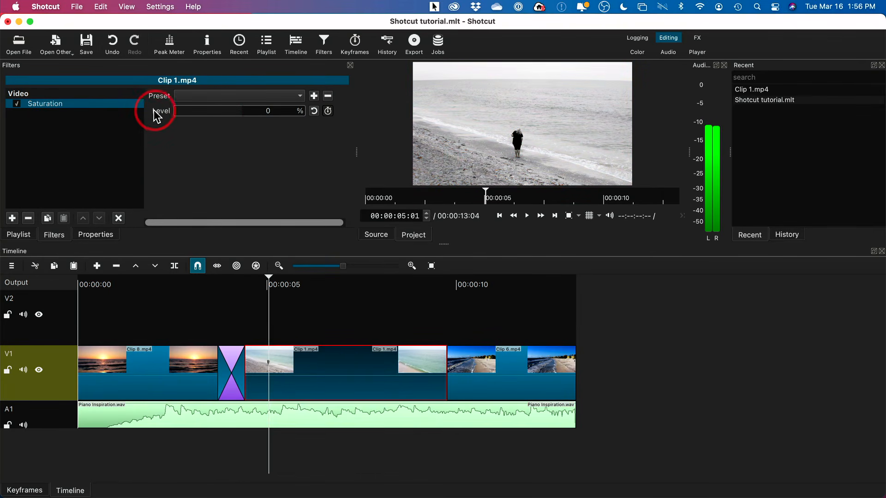
drag(135, 111, 198, 118)
click(16, 103)
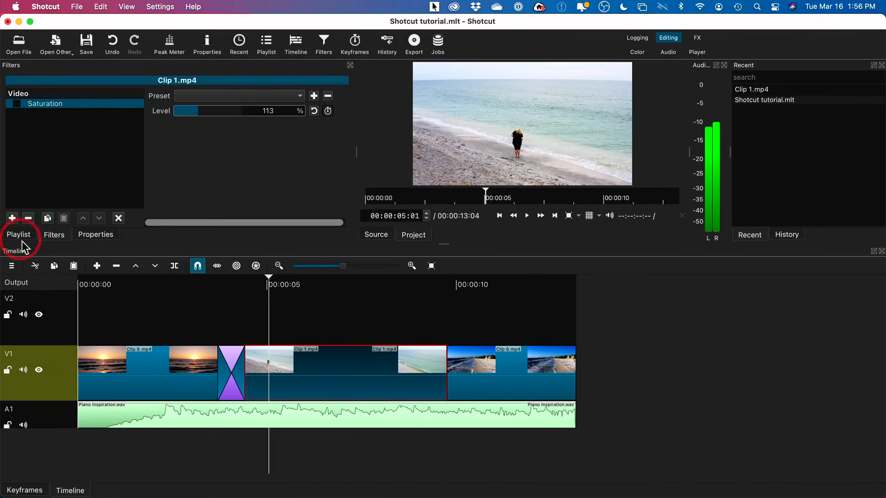
click(12, 218)
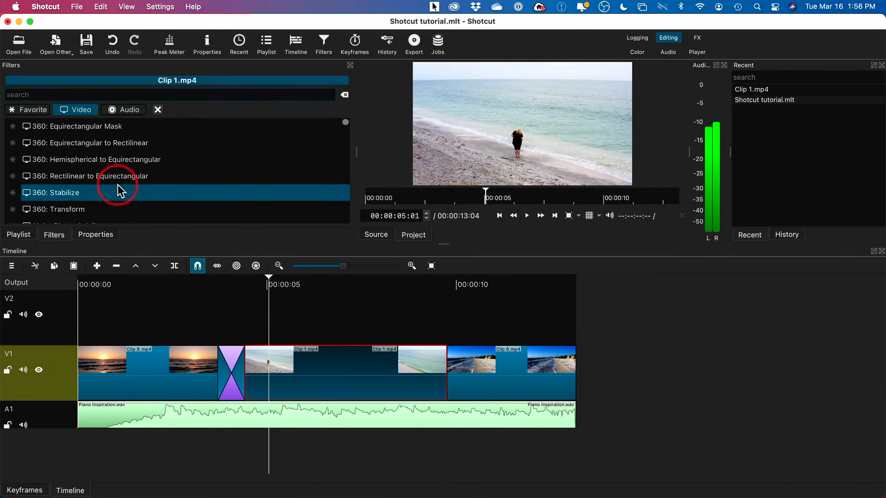
scroll(118, 185, down, 5)
scroll(117, 185, down, 5)
scroll(118, 185, up, 2)
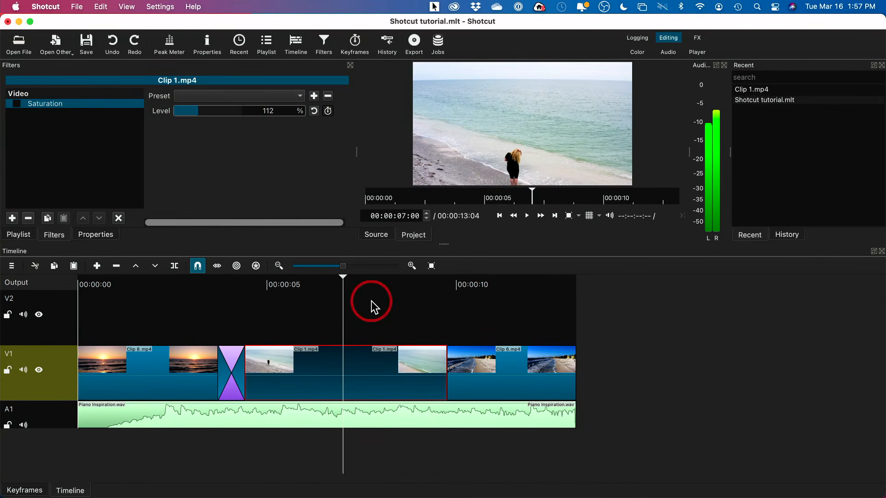
Step: Switch to the Color layout with Clip 1.mp4 selected and add the Color Grading filter to the clip
click(368, 364)
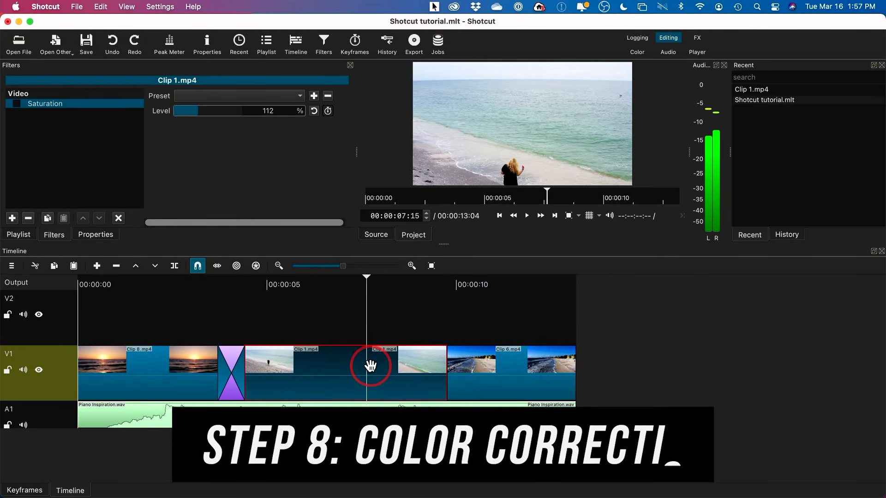
click(638, 54)
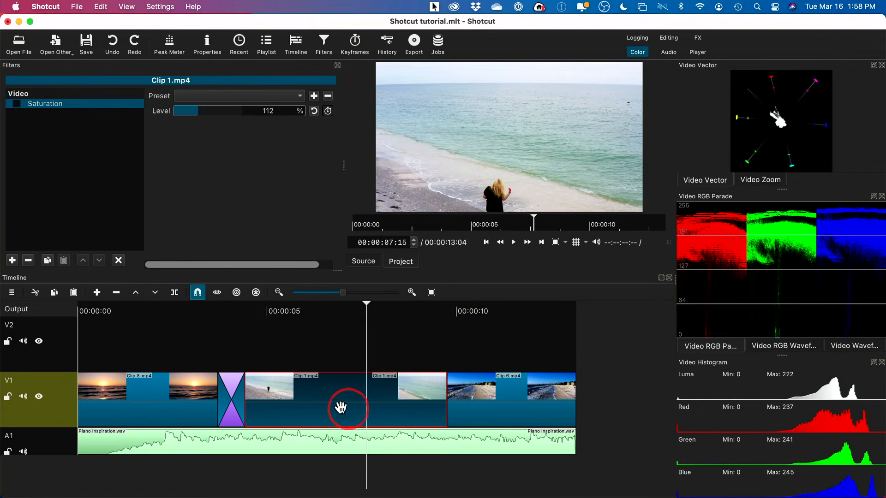
click(12, 260)
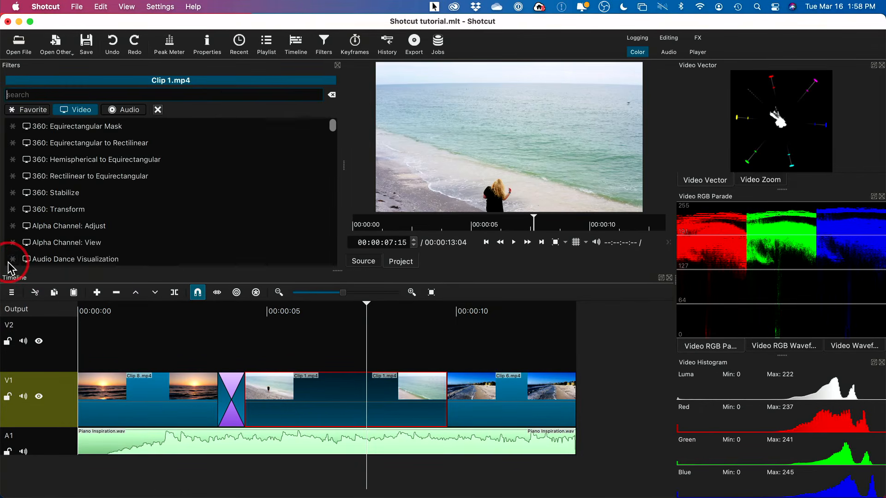
scroll(99, 175, down, 10)
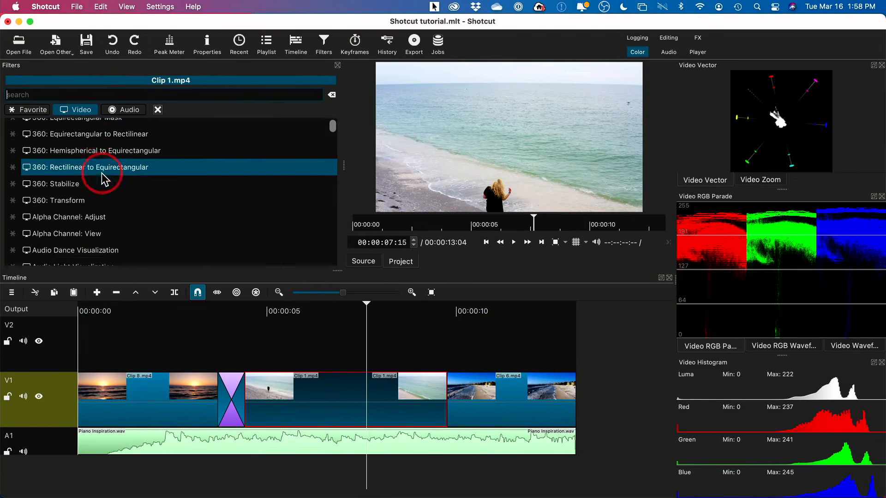
scroll(102, 174, down, 8)
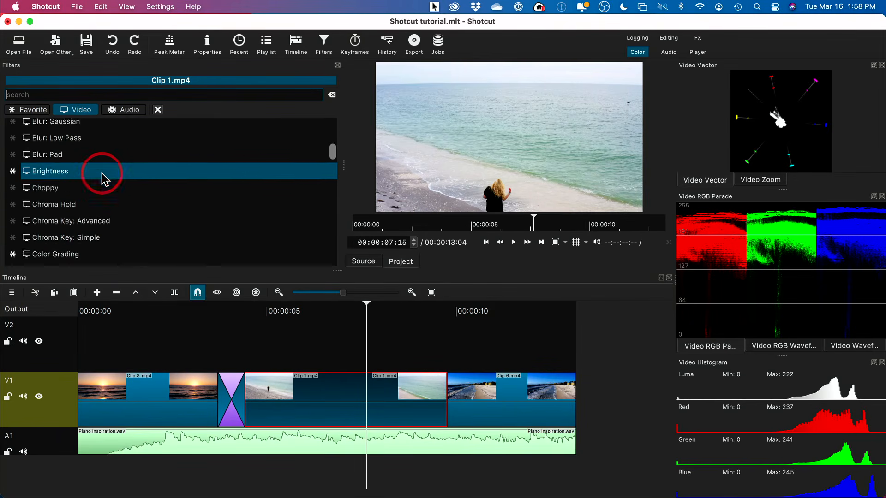
scroll(102, 179, down, 1)
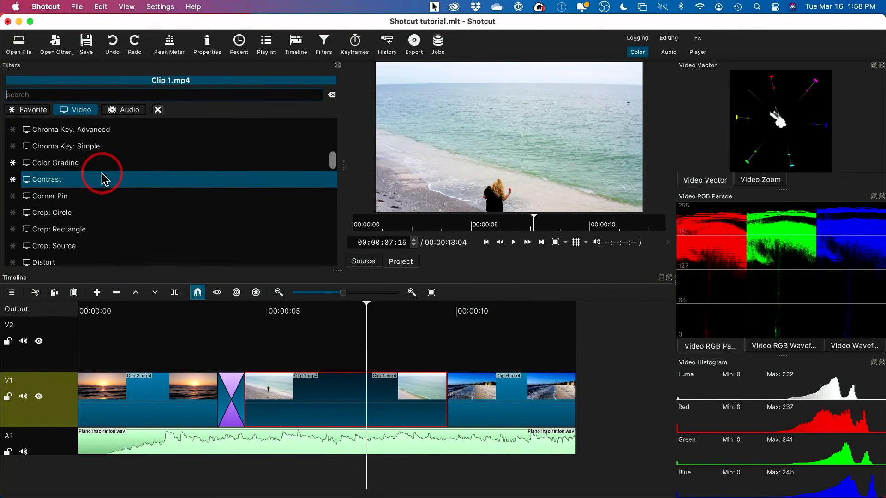
scroll(49, 185, down, 7)
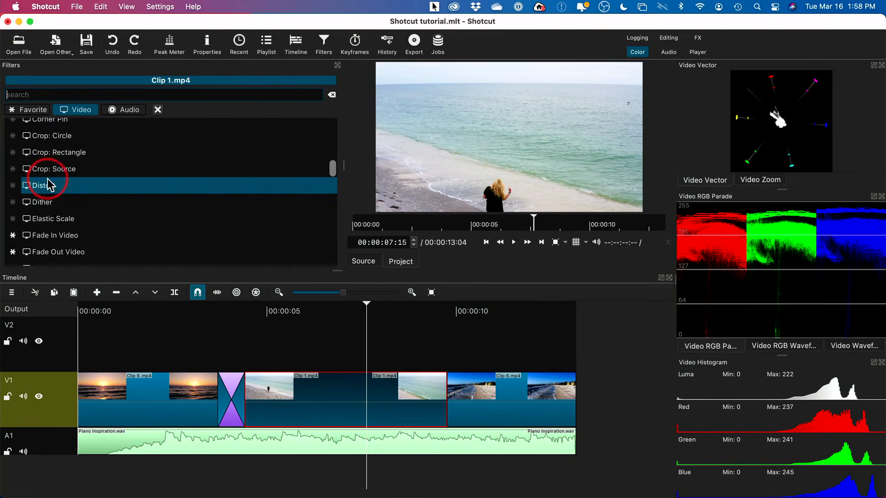
scroll(167, 194, down, 9)
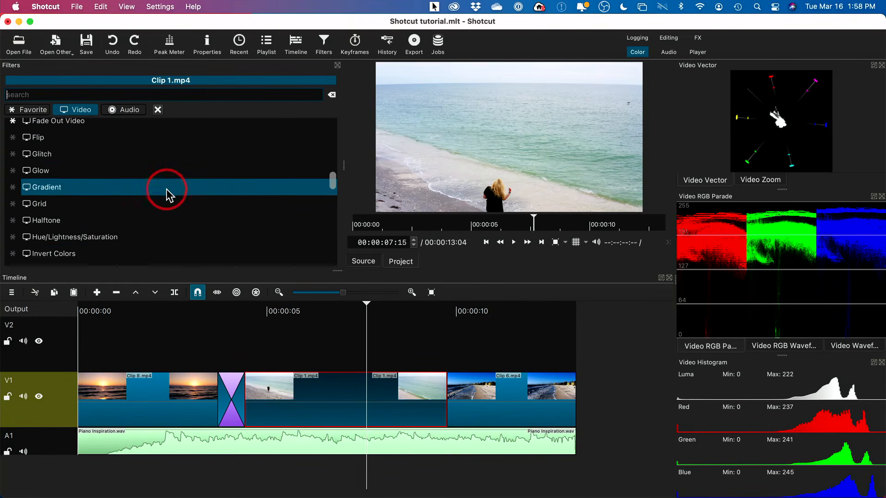
scroll(167, 195, down, 5)
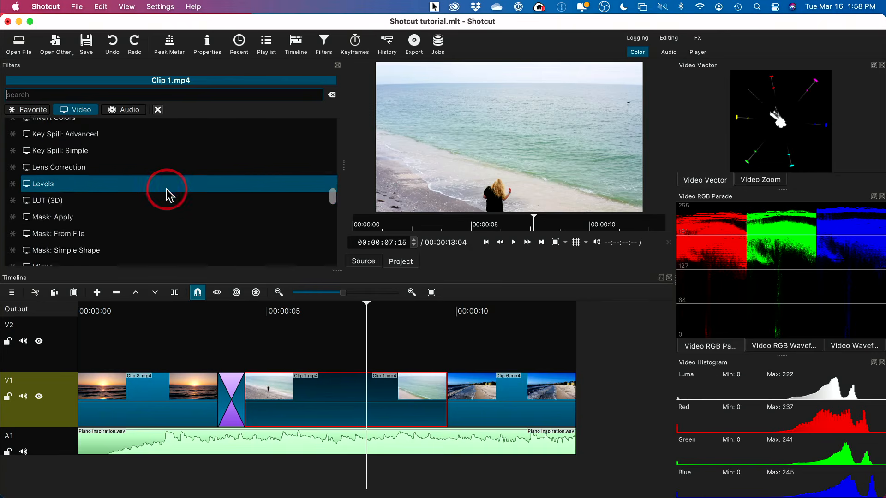
text(col)
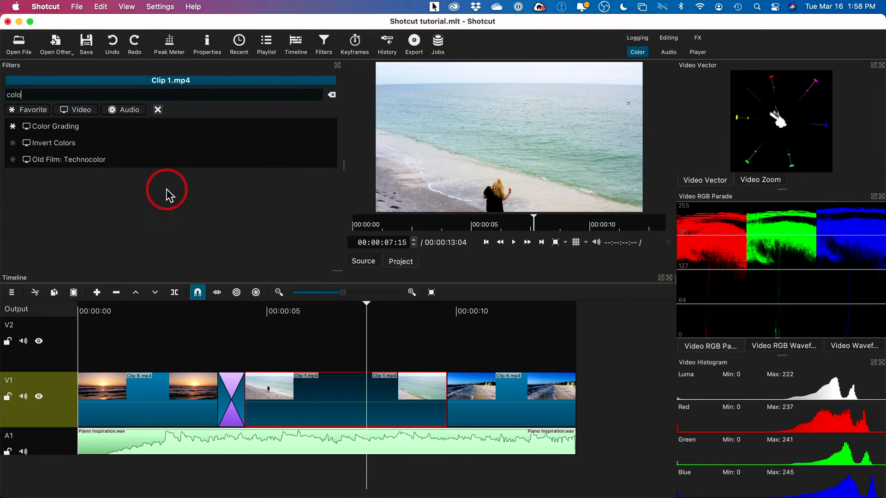
text(o)
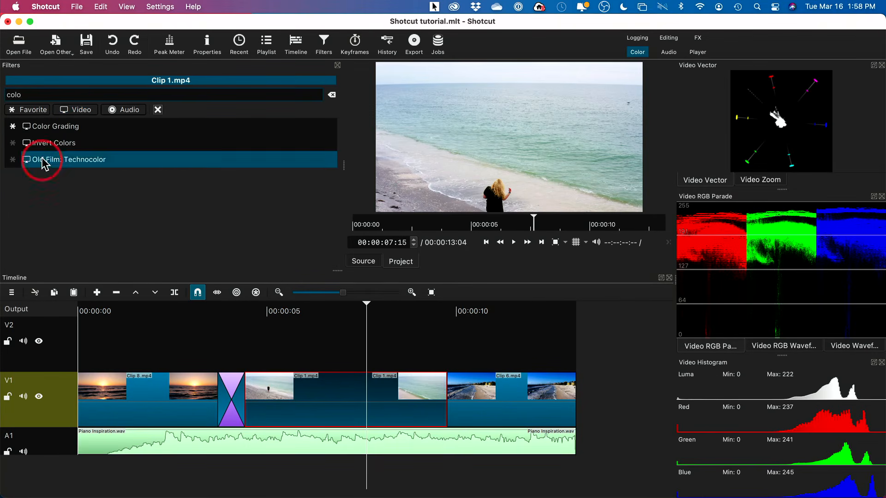
click(29, 128)
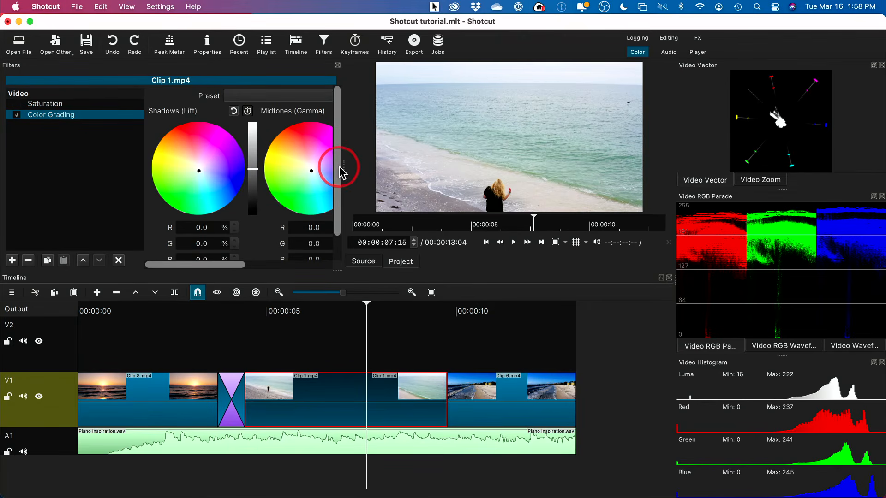
Step: Shift the Color Grading midtones to about R -3.7%, G -4.1% and the shadows to about R -23.7%, G -24.8%
drag(344, 165, 392, 165)
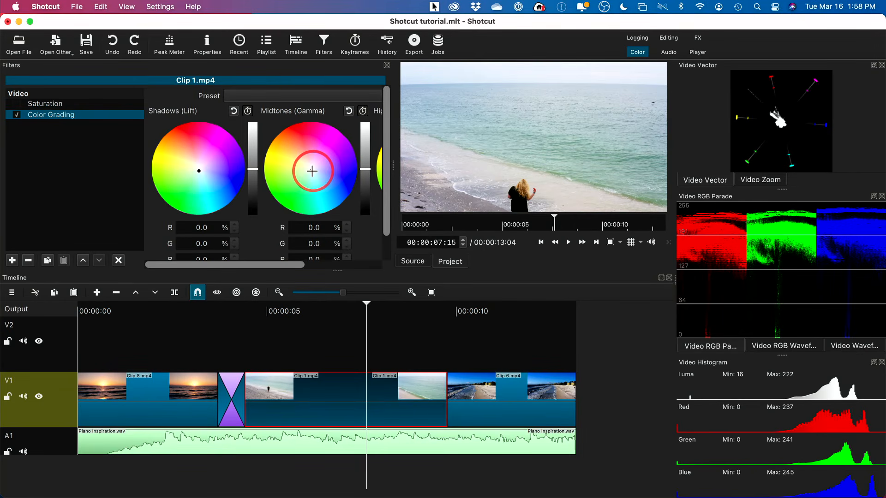
mouse_move(311, 172)
mouse_down()
mouse_move(306, 148)
mouse_move(316, 150)
mouse_move(307, 145)
mouse_move(295, 165)
mouse_move(326, 178)
mouse_move(310, 153)
mouse_move(293, 157)
mouse_move(309, 171)
mouse_move(307, 161)
mouse_move(308, 180)
mouse_move(322, 165)
mouse_move(305, 168)
mouse_move(292, 130)
mouse_move(309, 170)
mouse_move(287, 189)
mouse_move(307, 174)
mouse_move(344, 173)
mouse_move(303, 161)
mouse_move(306, 139)
mouse_move(310, 167)
mouse_move(331, 160)
mouse_move(312, 169)
mouse_up()
mouse_move(199, 171)
mouse_down()
mouse_move(170, 174)
mouse_move(221, 173)
mouse_move(208, 170)
mouse_up()
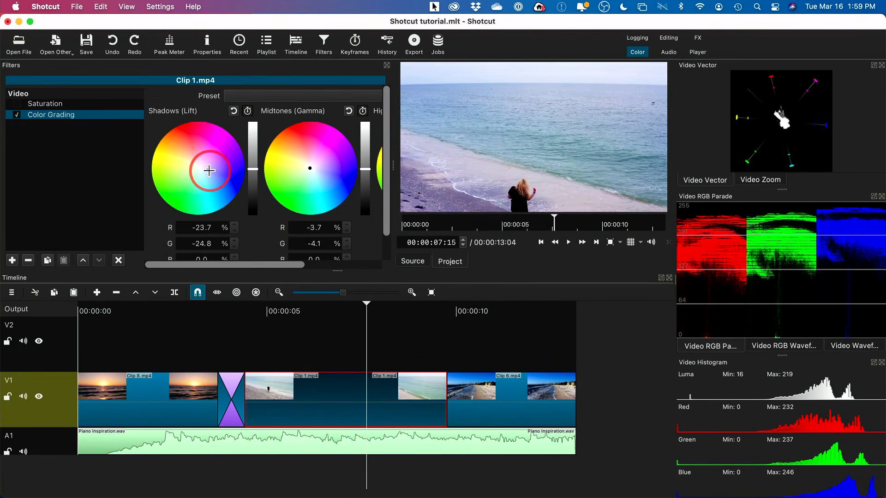
Step: Adjust the Color Grading highlights brightness to about -1.7% on the red, green and blue channels, checking the video scopes
drag(387, 172, 385, 213)
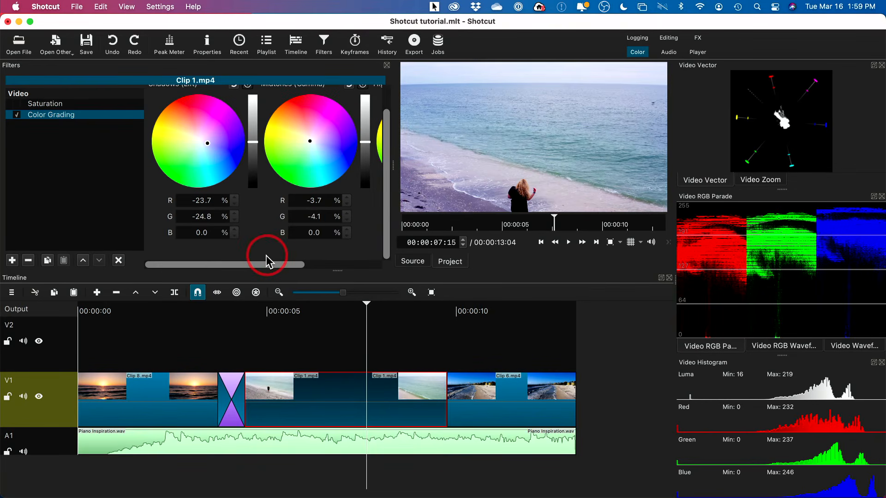
drag(257, 265, 333, 267)
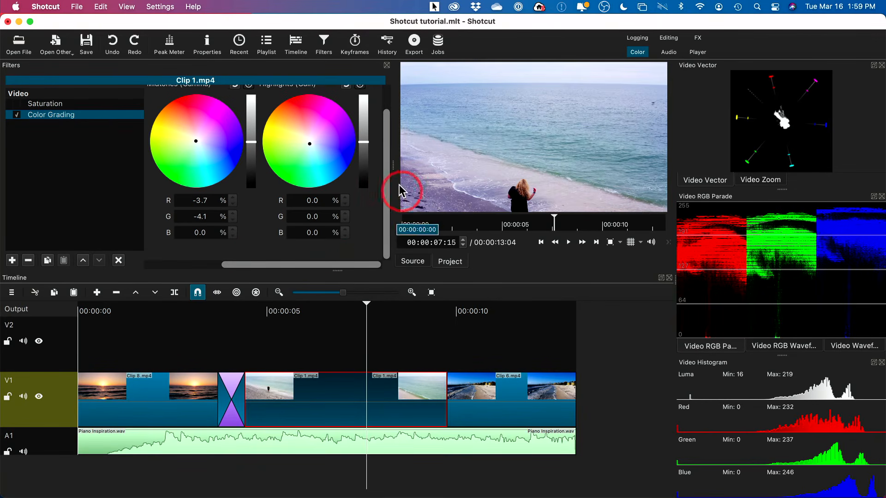
drag(388, 143, 388, 124)
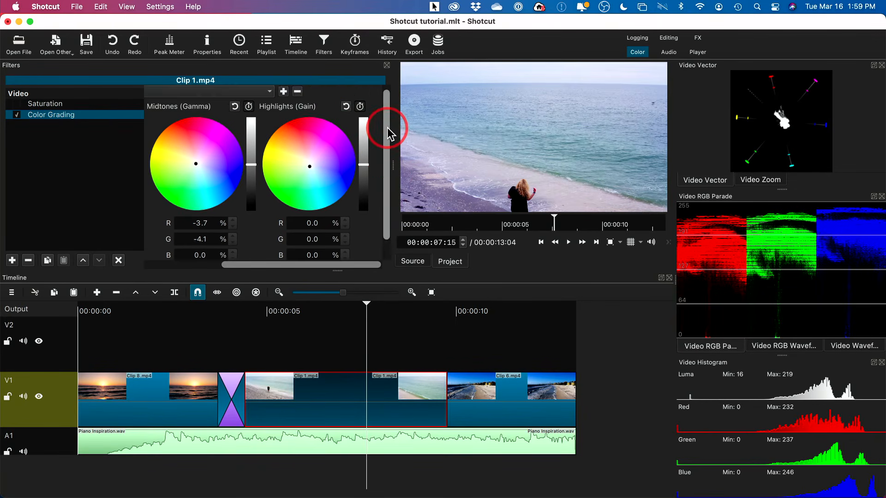
mouse_move(366, 164)
mouse_down()
mouse_move(364, 176)
mouse_move(368, 141)
mouse_move(364, 163)
mouse_up()
mouse_move(837, 130)
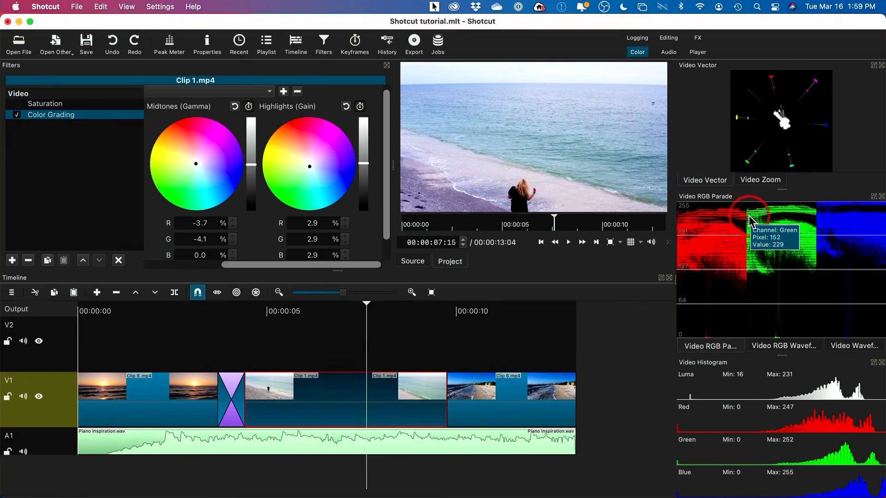
mouse_move(365, 167)
mouse_down()
mouse_move(362, 183)
mouse_move(363, 164)
mouse_up()
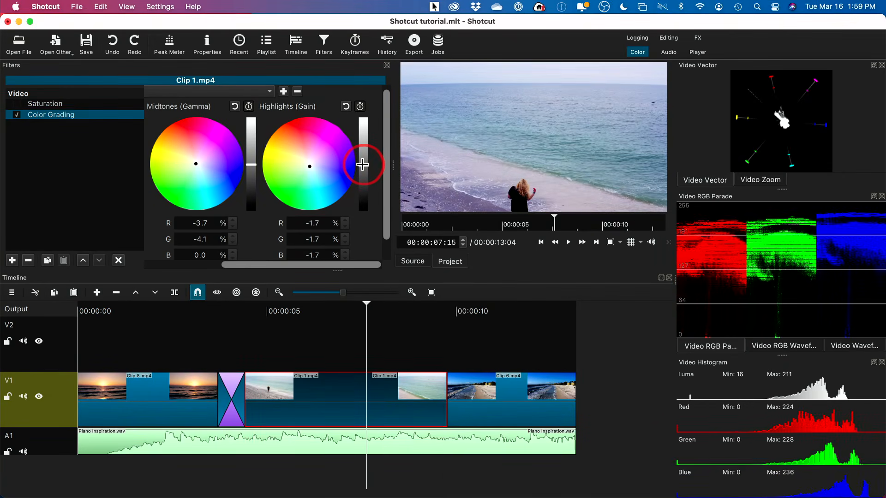
Step: Return to the Editing layout and add the Text: Rich filter to Clip 1.mp4
click(670, 39)
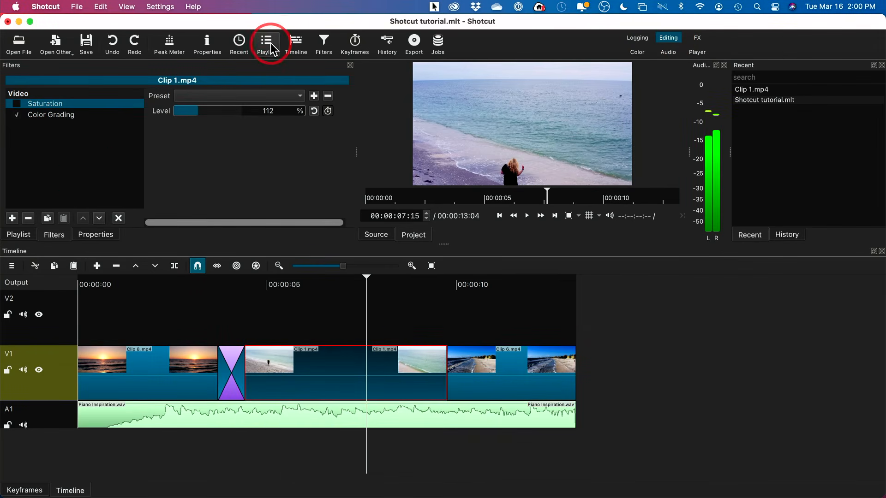
click(54, 235)
click(11, 218)
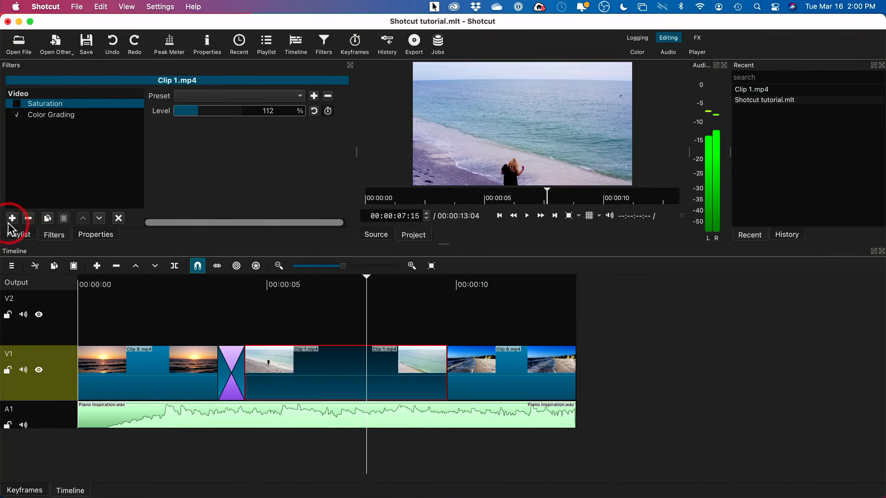
text(t)
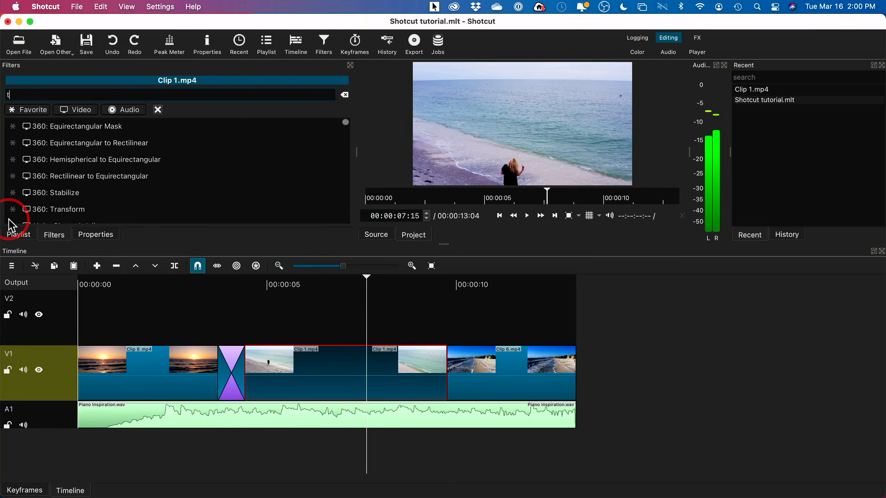
text(ext)
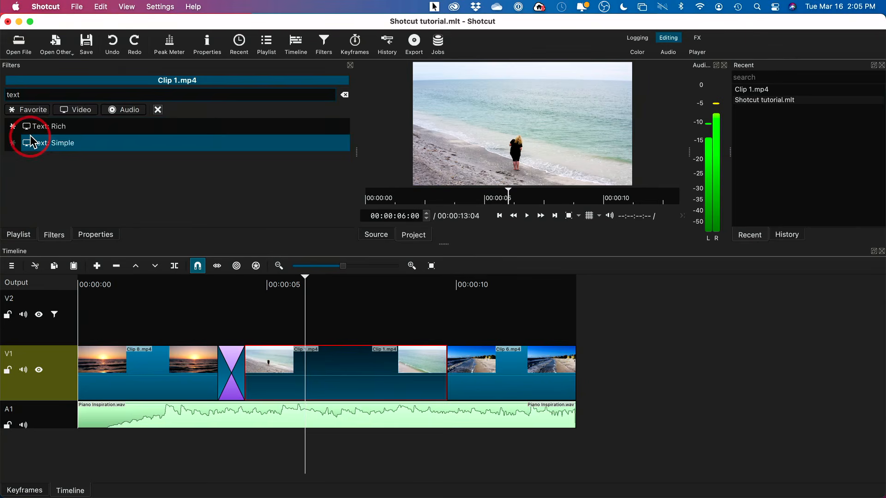
click(41, 131)
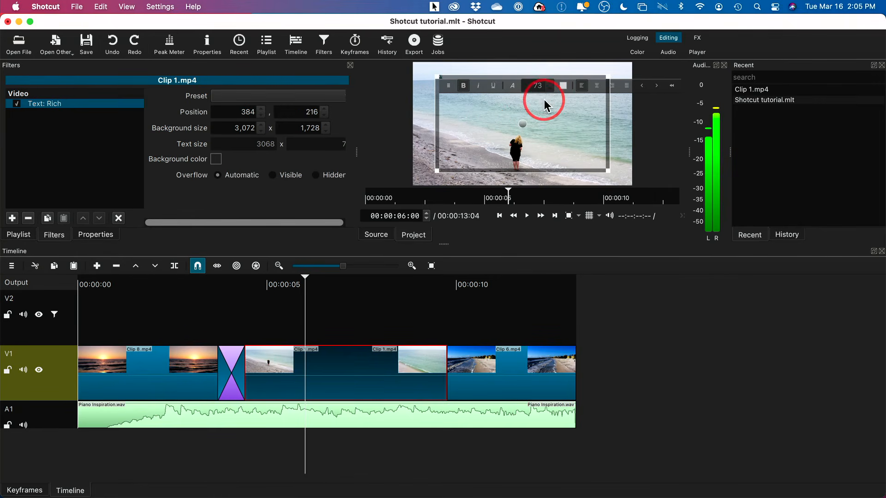
Step: Set the rich text size to 800 and select the placeholder text over the video
text(600)
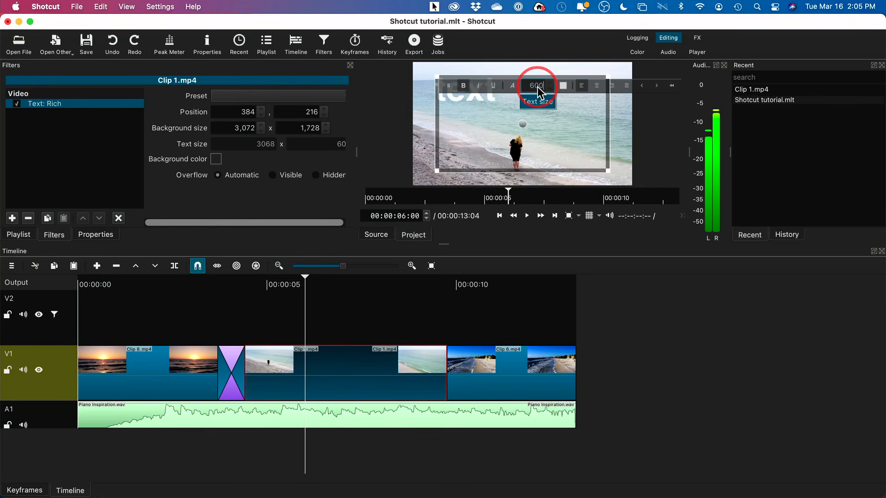
key(BackSpace)
key(BackSpace)
key(BackSpace)
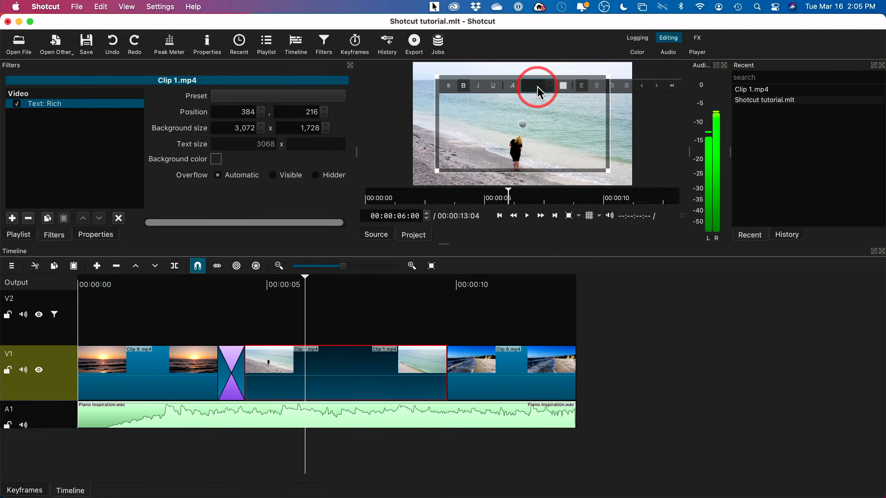
text(800)
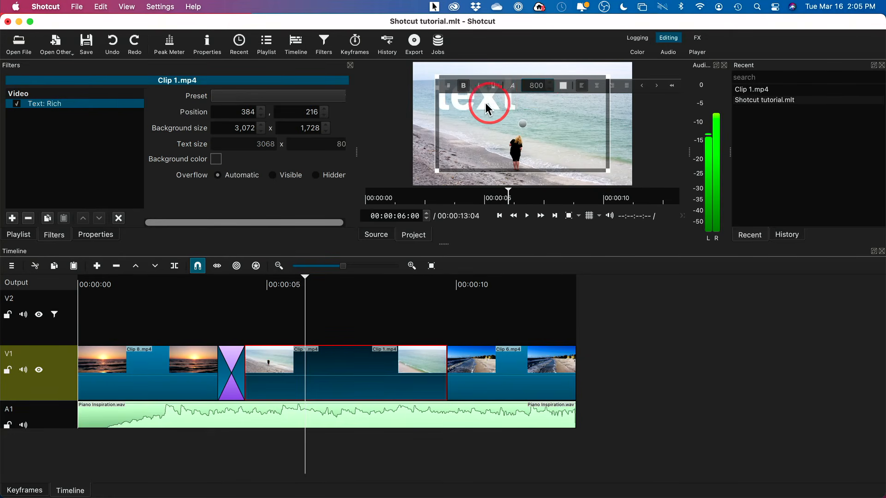
drag(483, 104, 467, 87)
Step: Try the bold, italic and underline styles on the text and look through the available fonts
click(467, 87)
click(481, 88)
click(481, 88)
click(495, 89)
click(495, 88)
click(513, 85)
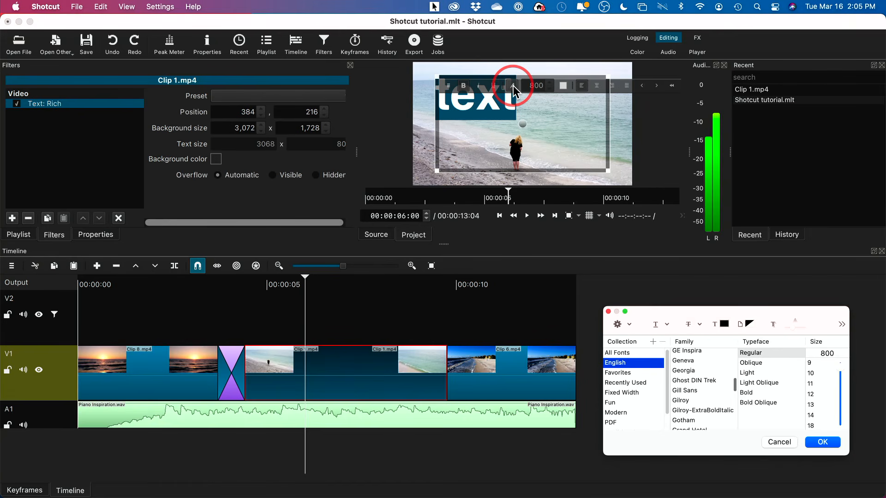
click(780, 442)
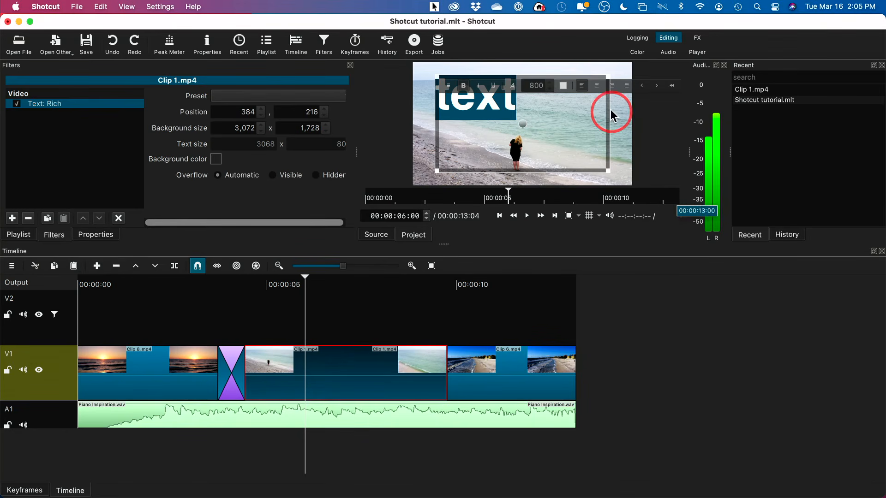
Step: Replace the placeholder text with a centered "Florida" and move its box to about position -149, 13
click(596, 85)
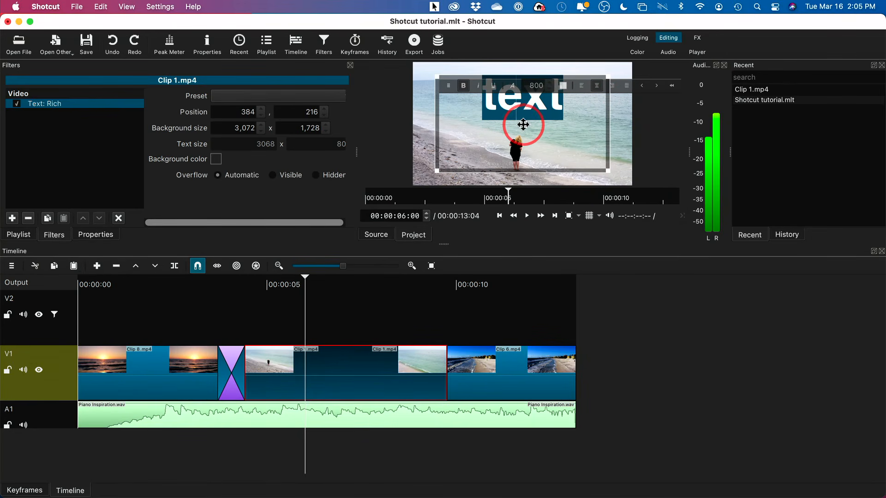
drag(530, 129, 469, 105)
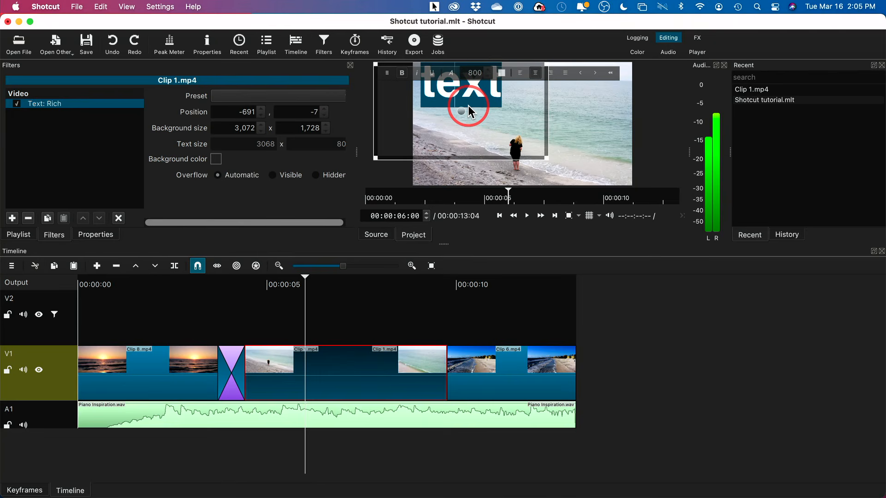
text(Flo)
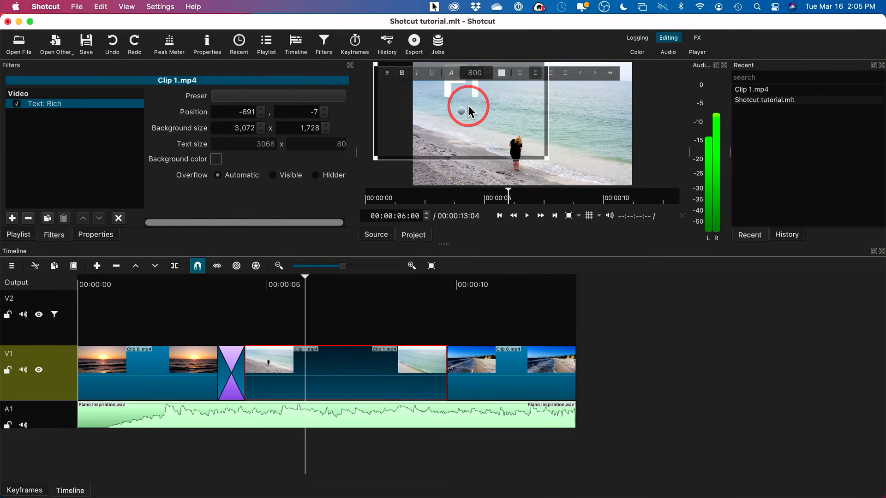
text(rida)
drag(468, 105, 540, 101)
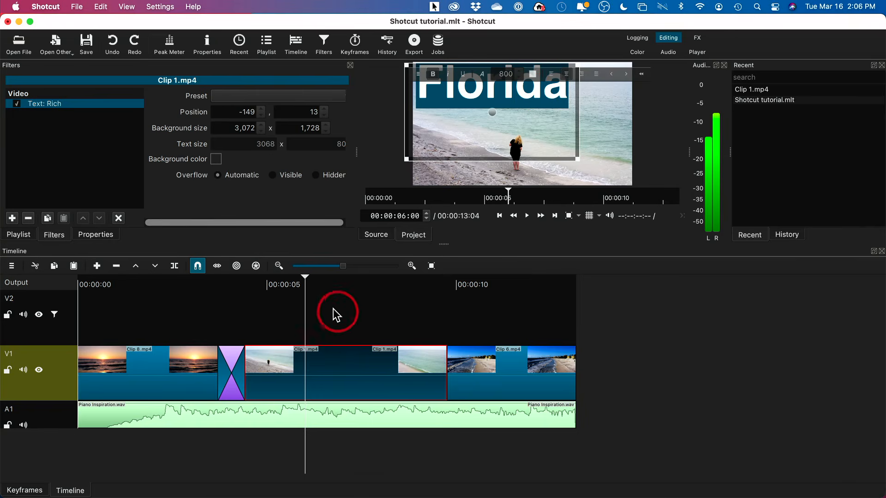
Step: Preview the Florida title over Clip 1.mp4 by scrubbing and playing the timeline
drag(305, 279, 401, 306)
key(space)
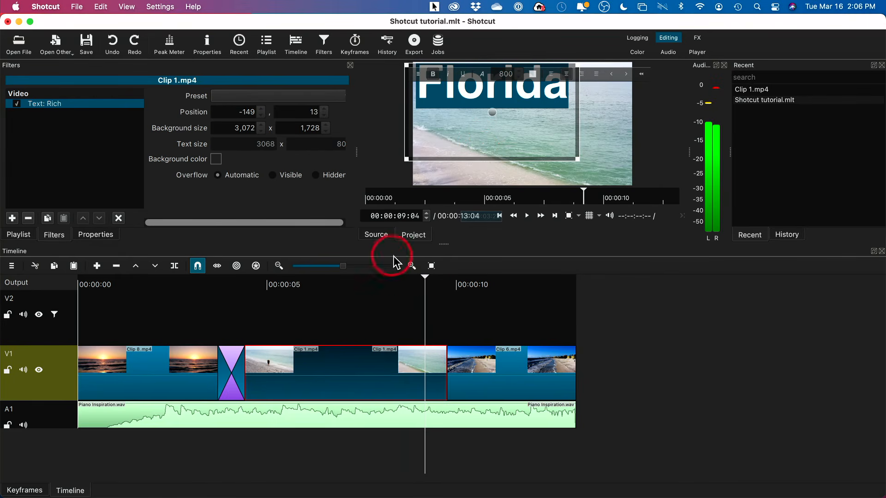
click(387, 304)
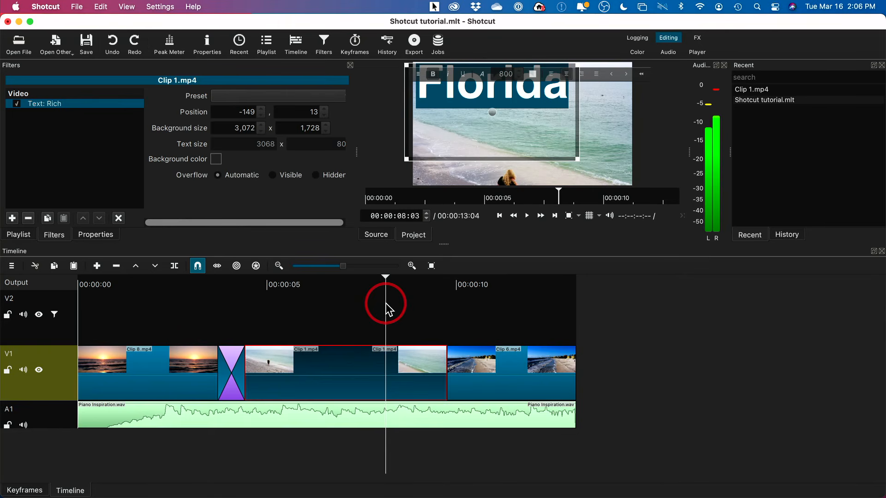
Step: Undo the last timeline trim and redo it
click(111, 45)
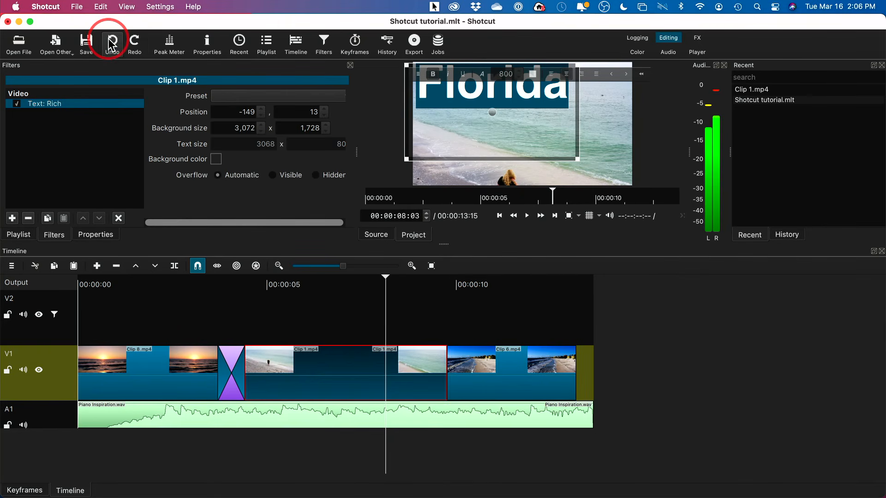
click(134, 45)
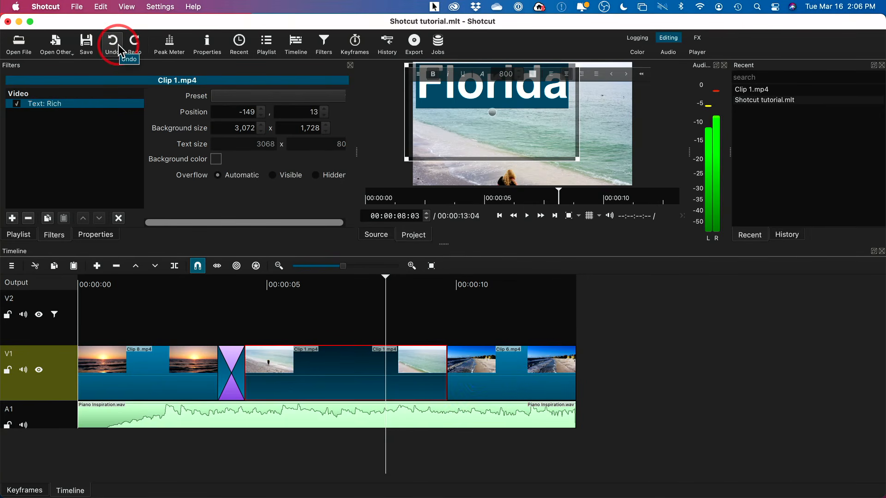
Step: Remove the rich text filter from Clip 1.mp4 and move the playhead to 00:00:09:23 over Clip 6.mp4
click(28, 218)
click(455, 328)
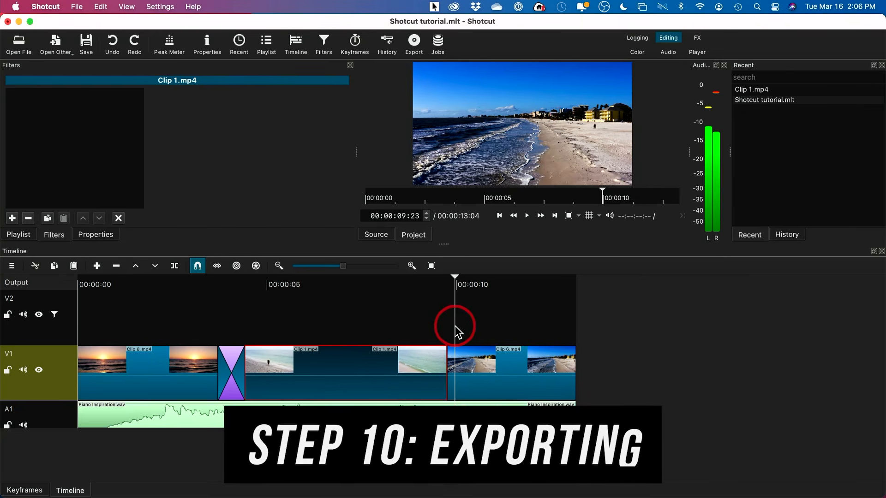
Step: Open the export settings and keep Timeline as the export source
click(414, 46)
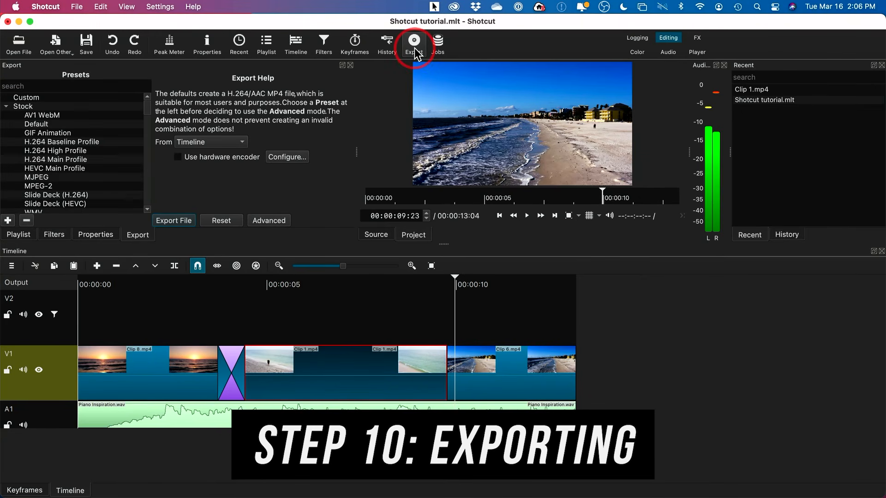
click(193, 142)
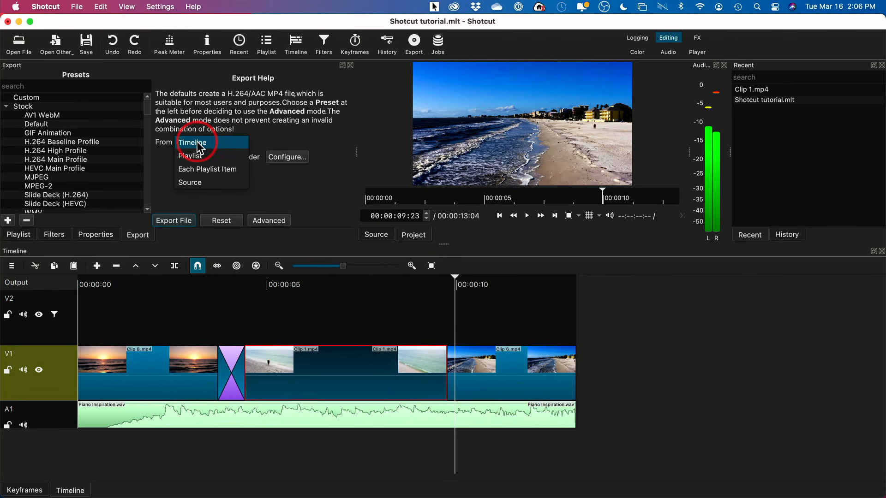
click(199, 144)
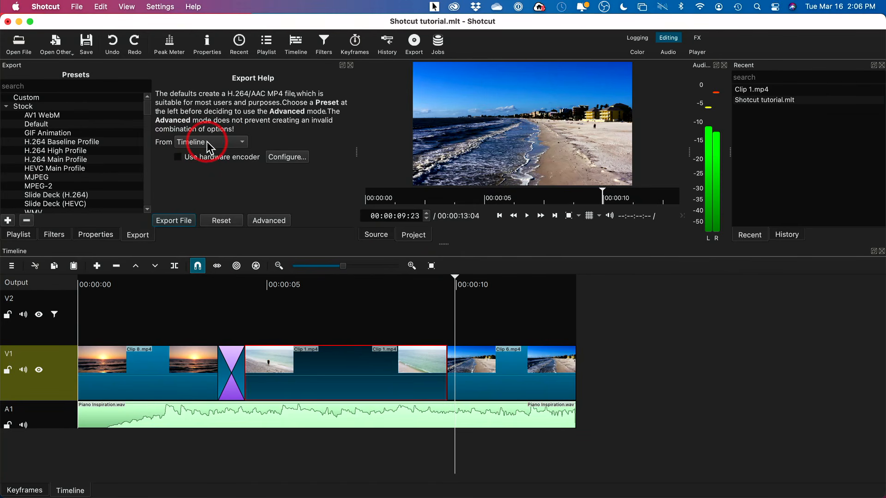
Step: Browse the stock export presets and select the YouTube preset
scroll(92, 134, down, 5)
scroll(82, 151, down, 2)
scroll(92, 154, up, 8)
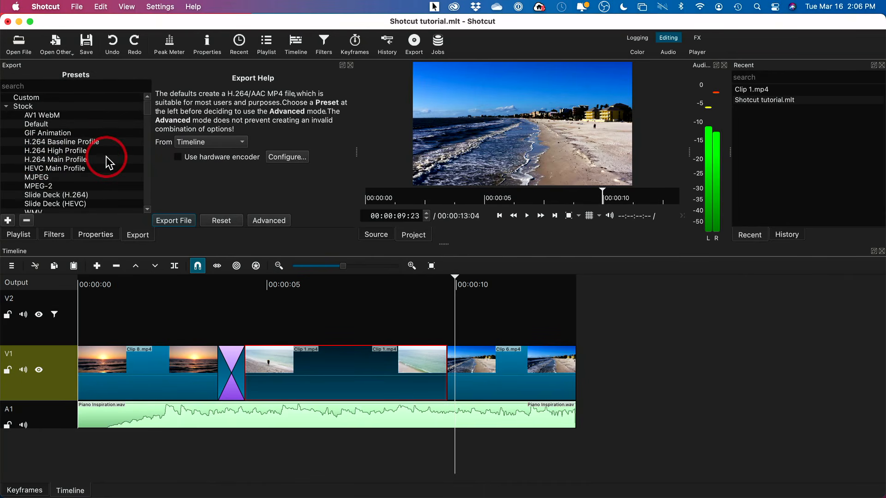
scroll(112, 175, down, 5)
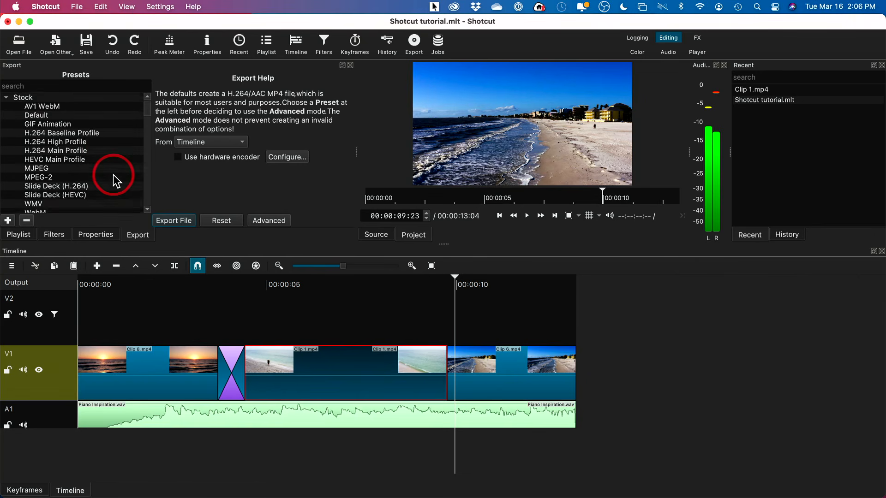
click(63, 169)
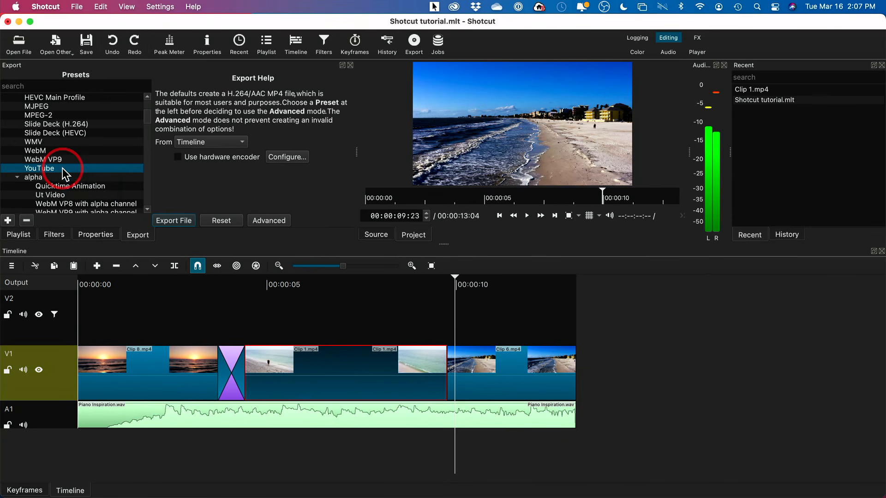
Step: Review the other stock presets, try H.264 Main Profile and switch back to the YouTube preset
scroll(83, 173, up, 5)
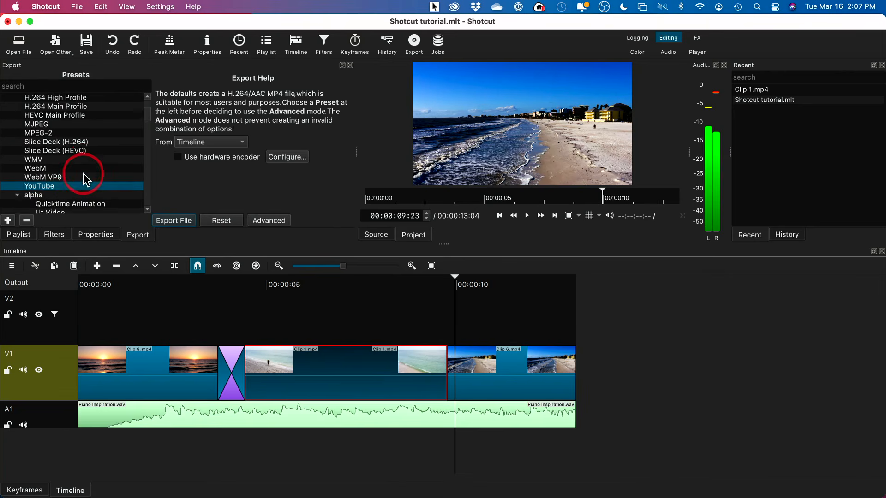
scroll(83, 173, down, 1)
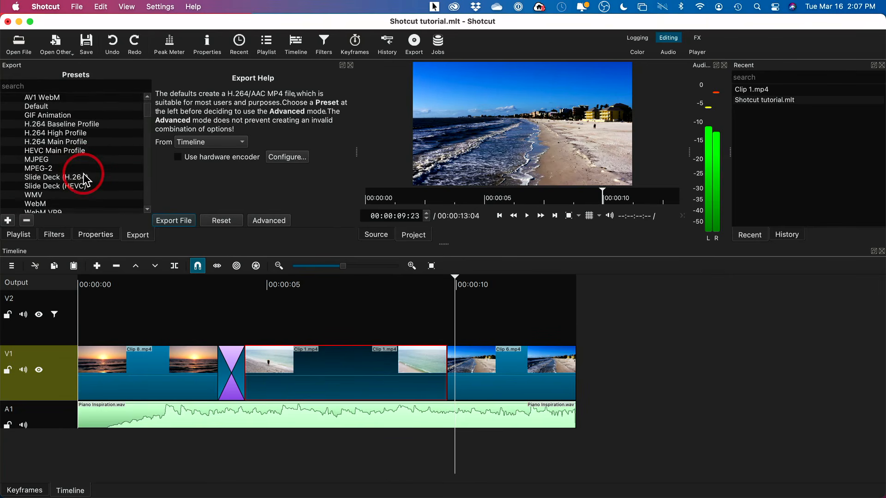
scroll(85, 180, down, 4)
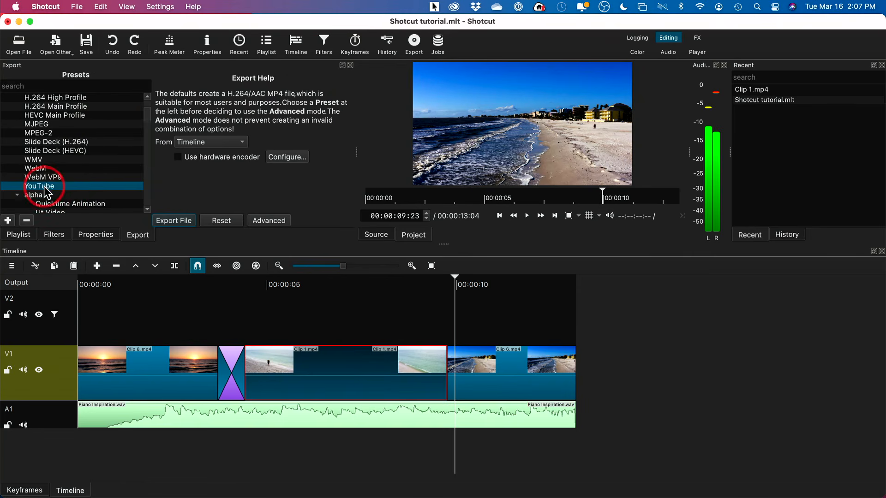
scroll(50, 190, up, 3)
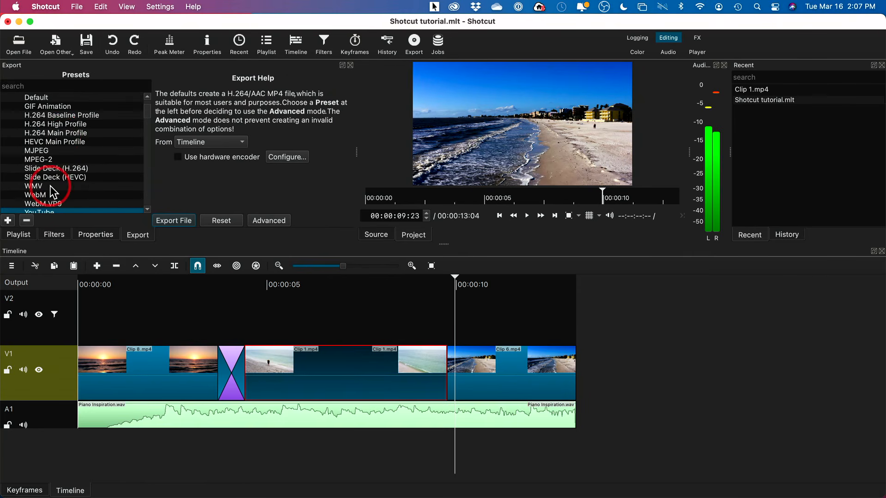
click(58, 134)
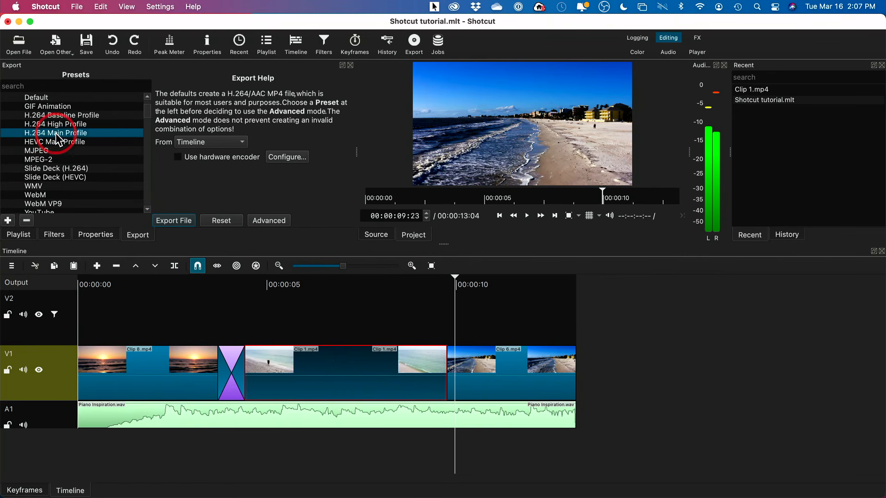
scroll(56, 194, down, 2)
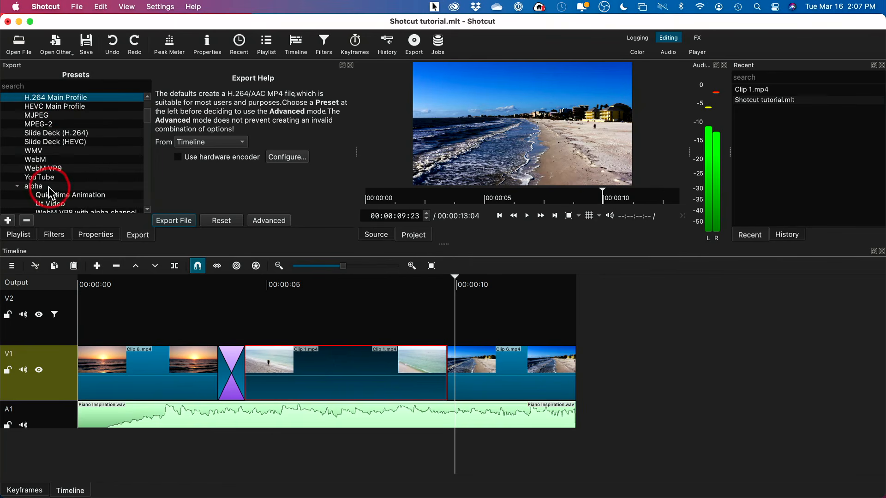
click(45, 178)
click(189, 221)
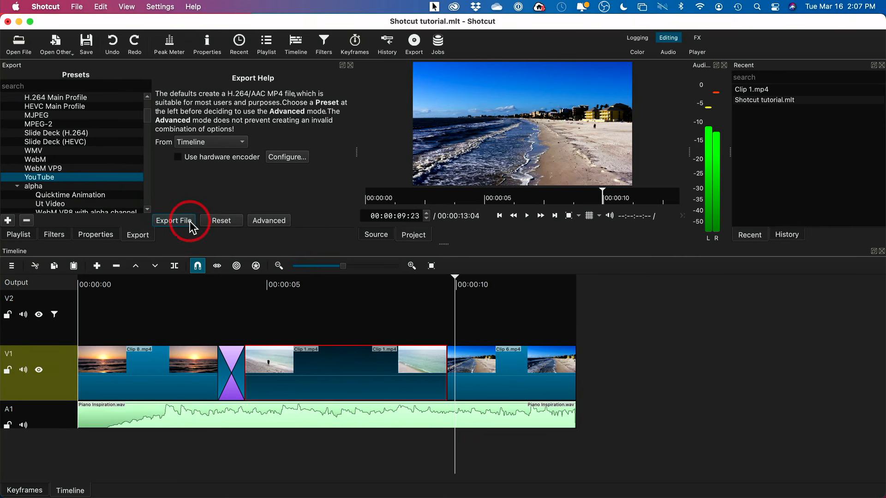
click(281, 157)
click(457, 324)
click(245, 173)
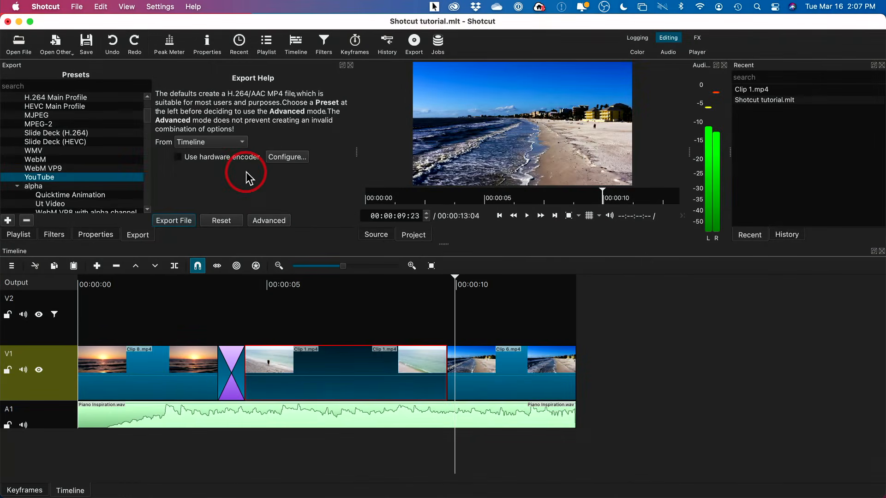
Step: Export the timeline to the Movies folder as an mp4 file named "Shotcut tutorial"
click(179, 220)
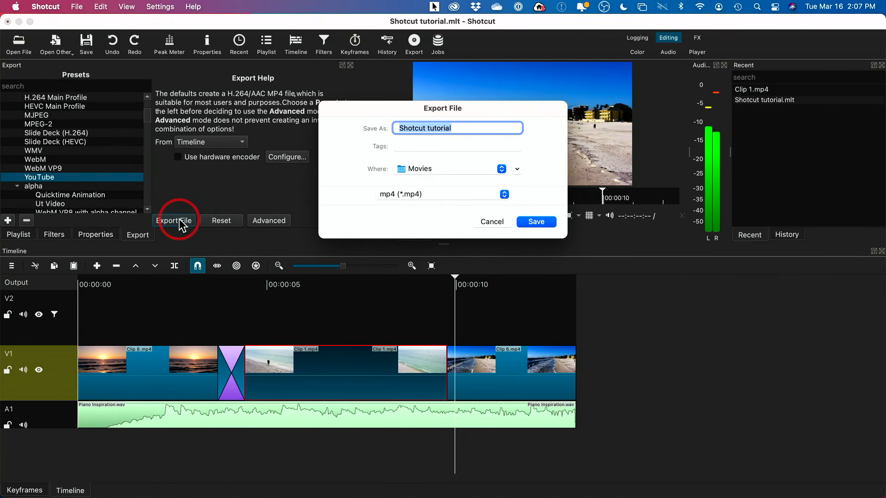
click(455, 167)
click(438, 170)
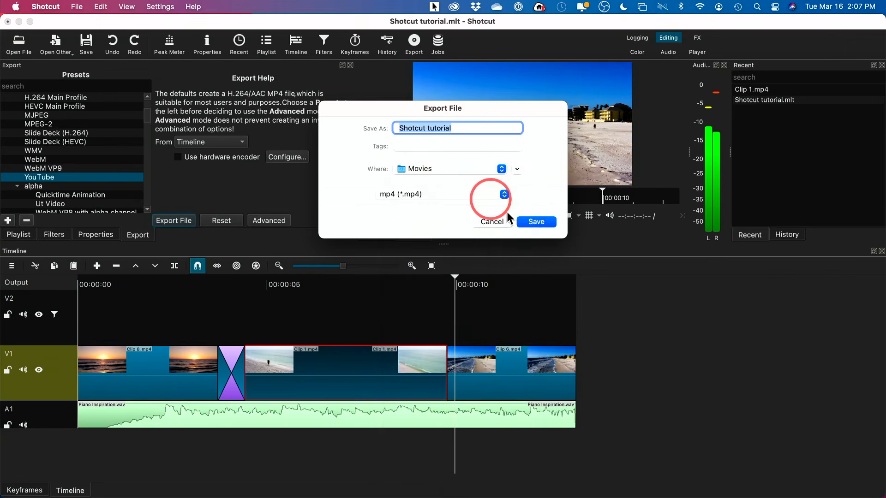
click(536, 222)
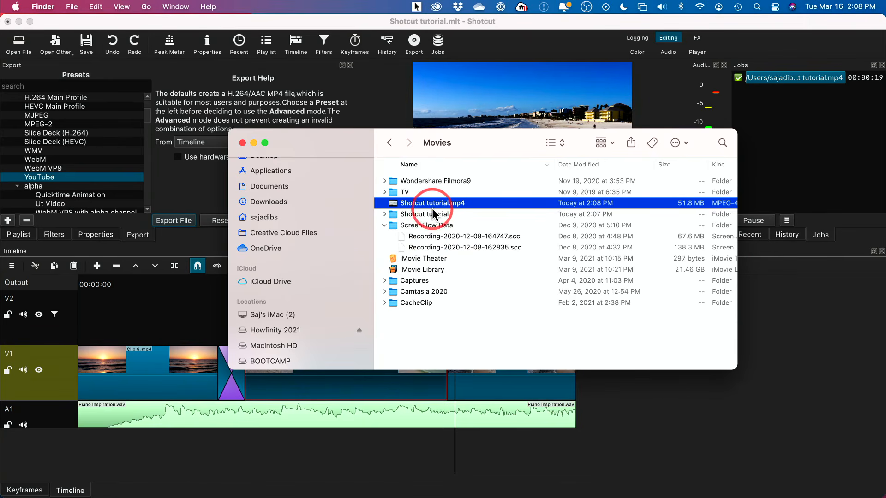
Step: In Finder's Movies folder, collapse ScreenFlow Data and preview the exported Shotcut tutorial.mp4
click(382, 226)
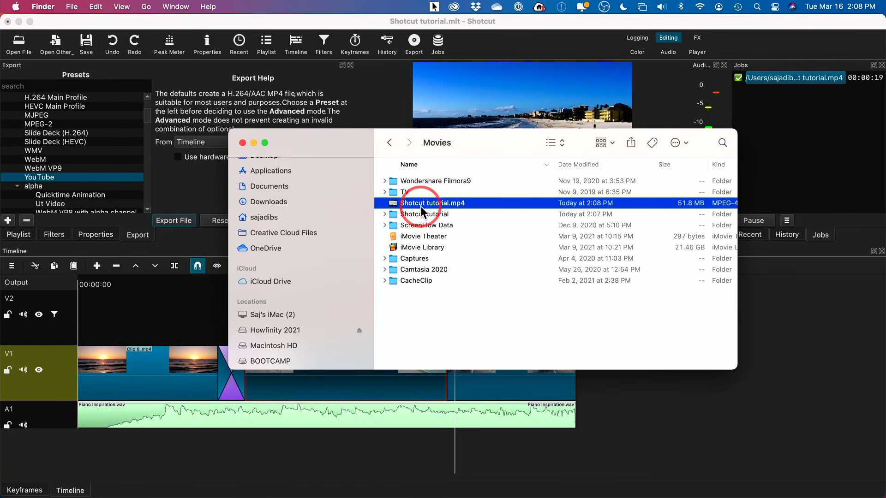
key(space)
drag(288, 465, 231, 464)
key(space)
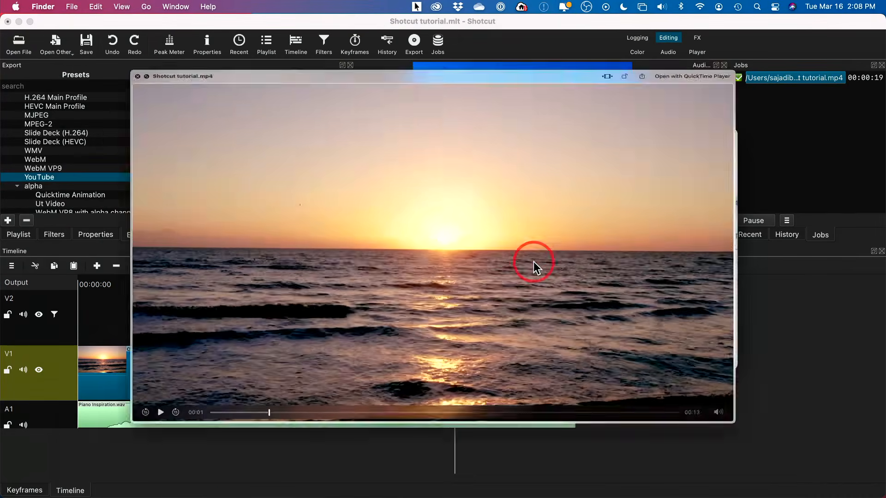